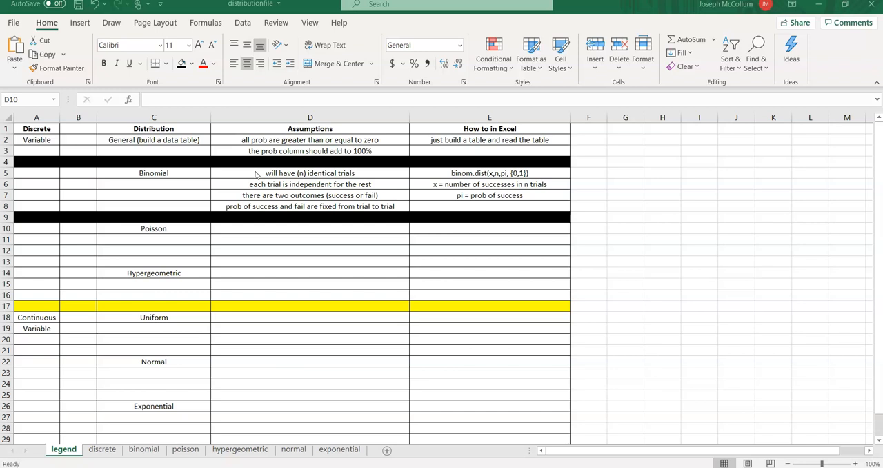
# - On the binomial sheet, enter "part a)" in D1 and "n =4 for the customers" in D2, and fit column D to its text
pyautogui.click(137, 451)
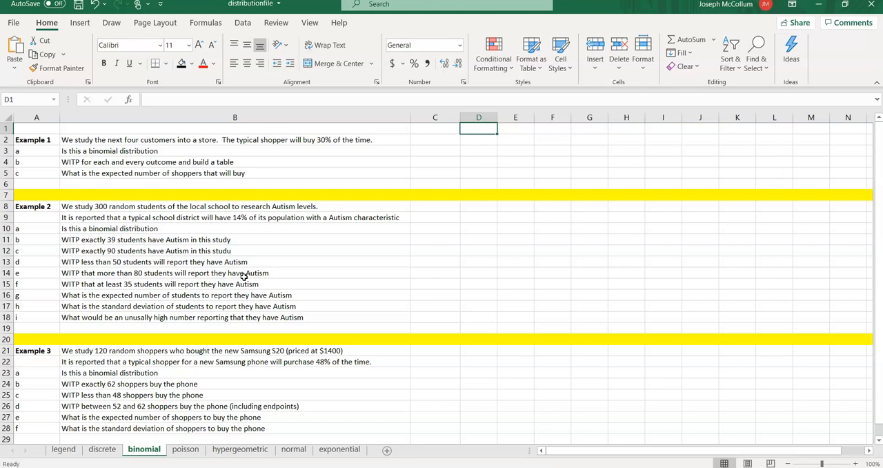
pyautogui.write('part a)')
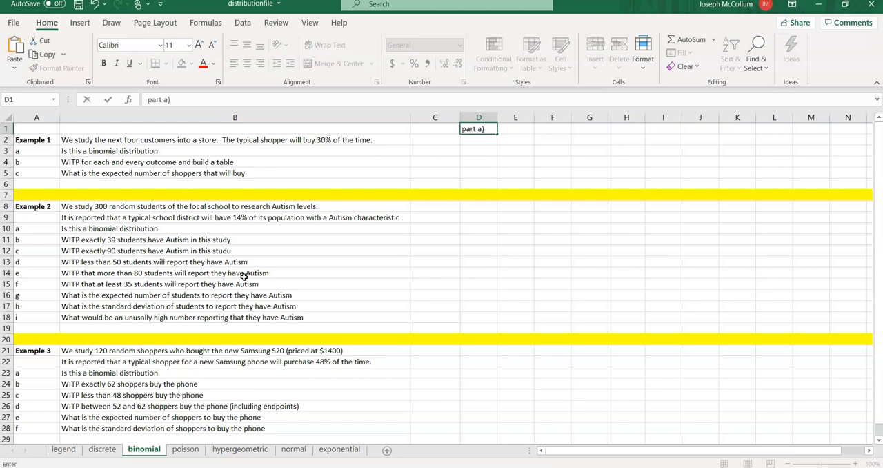
pyautogui.press('Return')
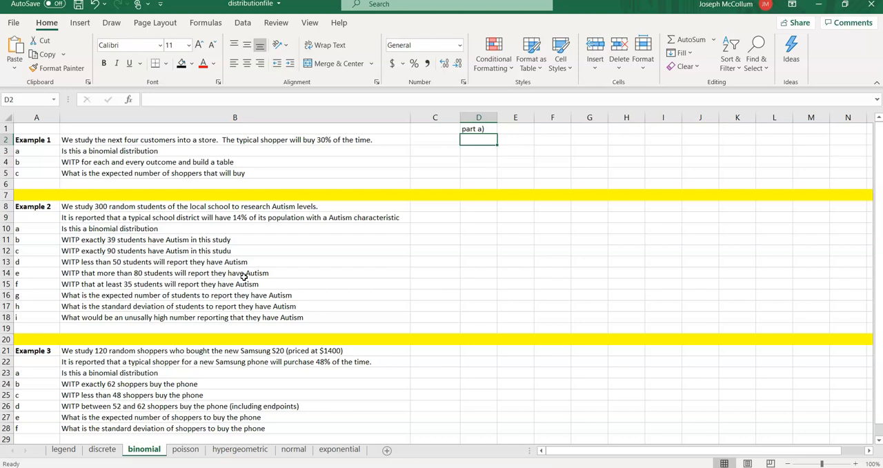
pyautogui.write('n')
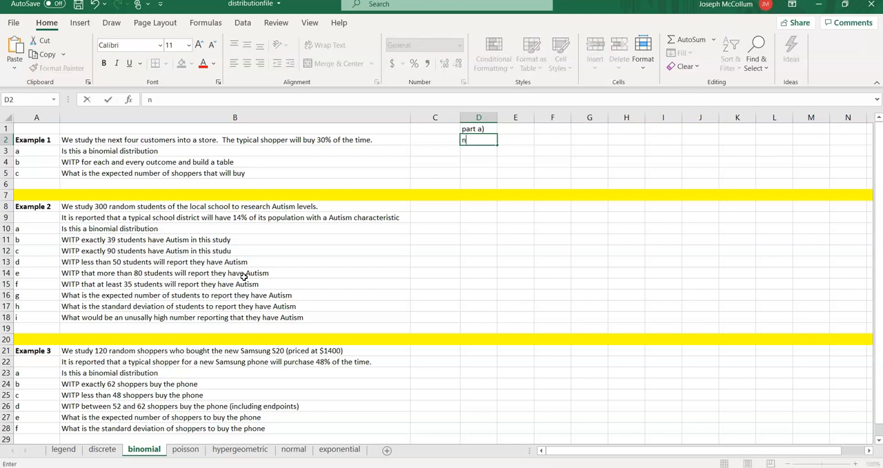
pyautogui.write(' =4 for the customers')
pyautogui.press('Return')
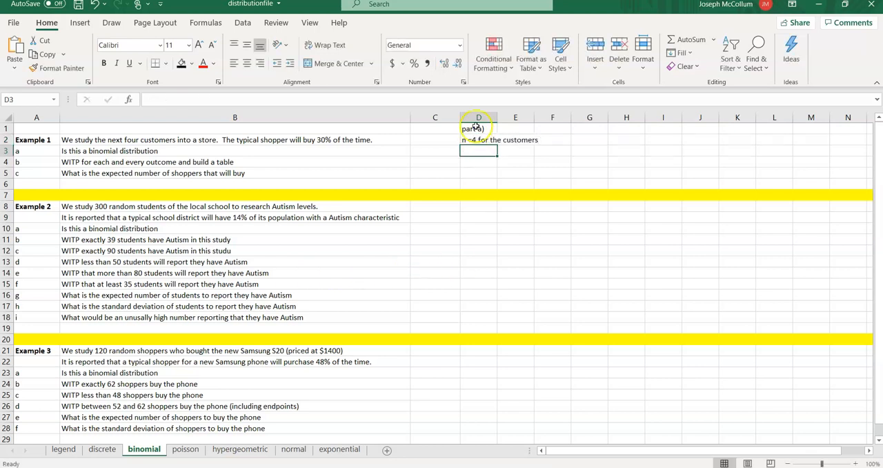
pyautogui.doubleClick(497, 117)
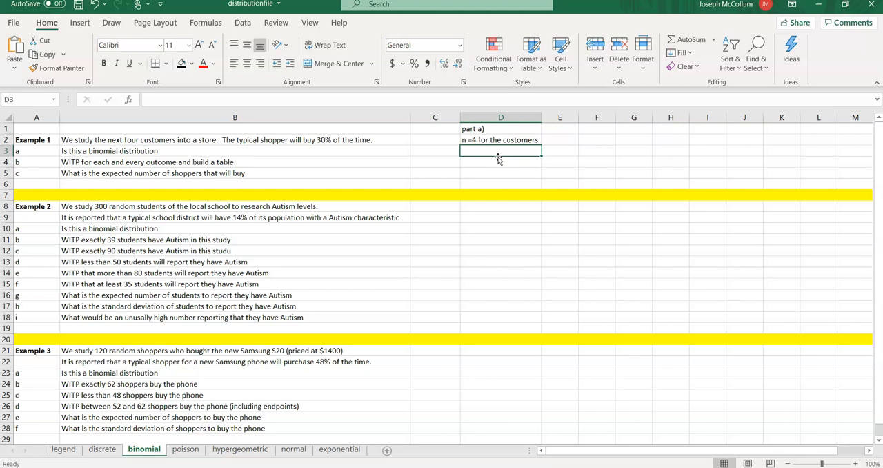
# - Enter "success = customer will buy" in D3 and fit column D's width to the text
pyautogui.write('success = customer will buy')
pyautogui.press('Return')
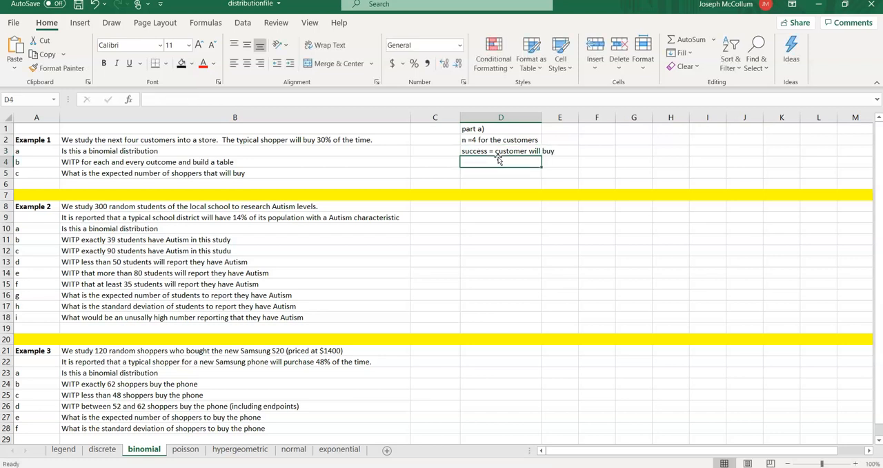
pyautogui.doubleClick(542, 118)
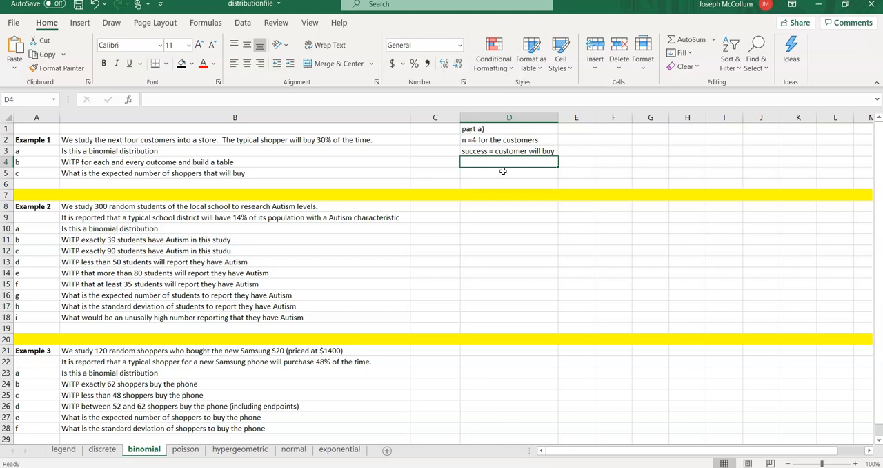
# - Record the success probability in D4 as "pi = .30"
pyautogui.write('pi =')
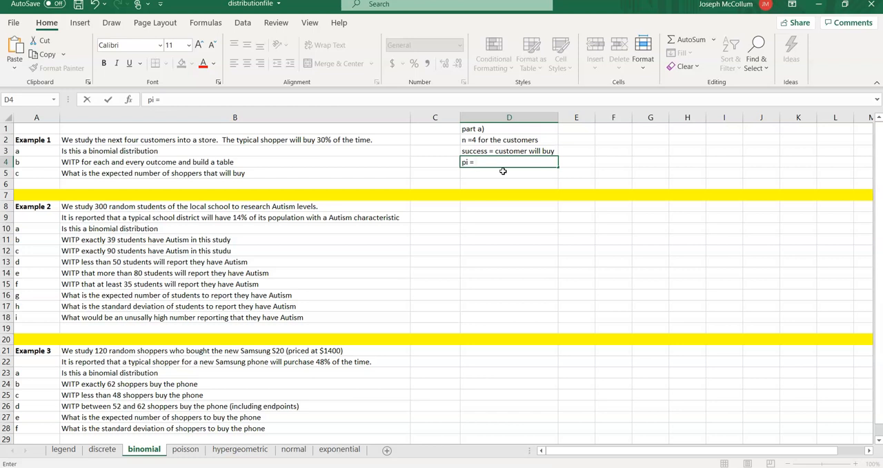
pyautogui.write('.30')
pyautogui.press('Return')
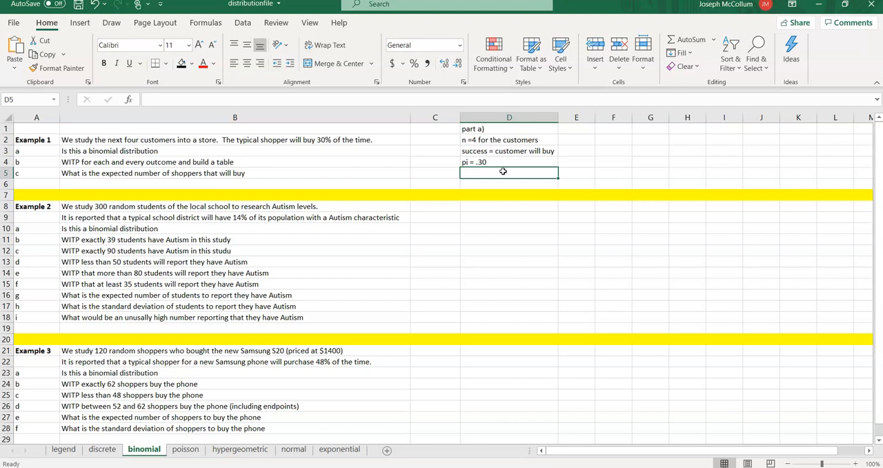
# - Enter "independence by the shoppers" in D5 and refit column D to the longer text
pyautogui.write('inde')
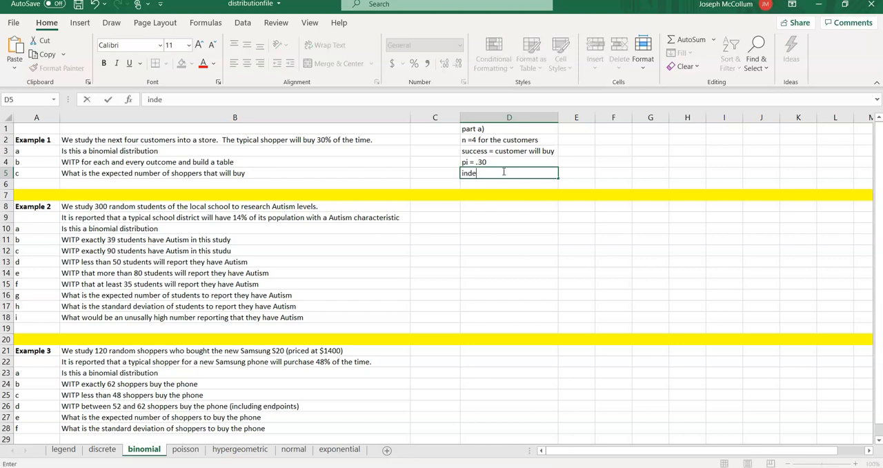
pyautogui.write('pendence')
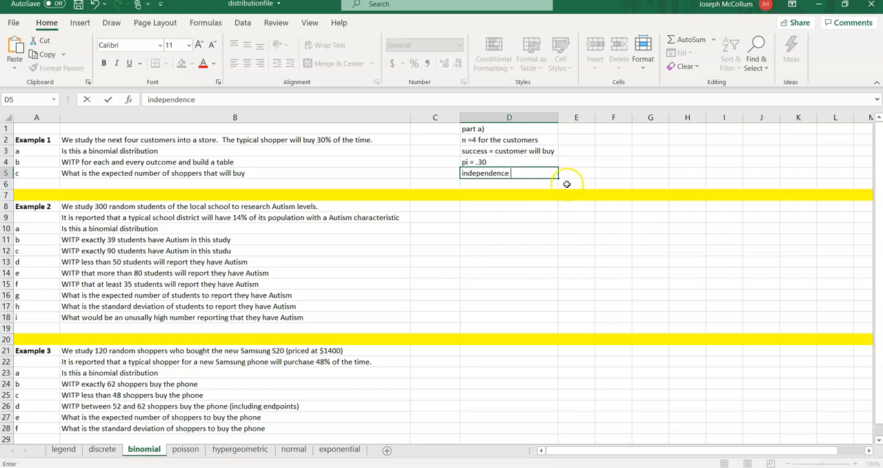
pyautogui.write('by the shoppers')
pyautogui.press('Return')
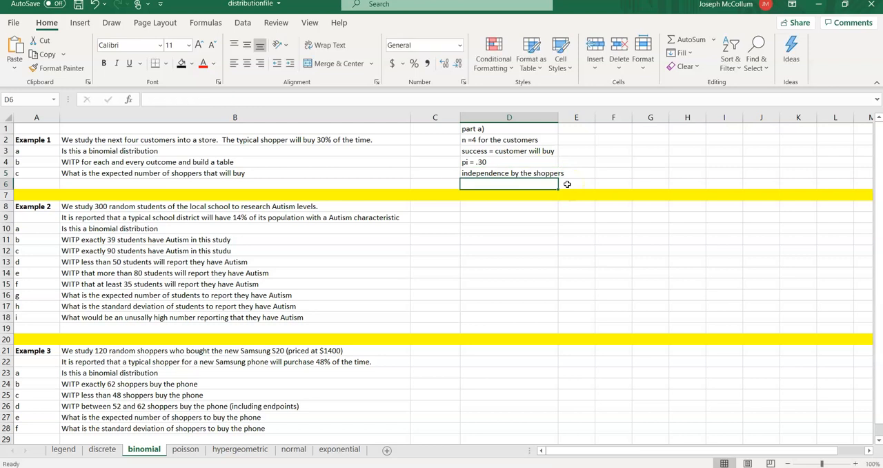
pyautogui.doubleClick(560, 118)
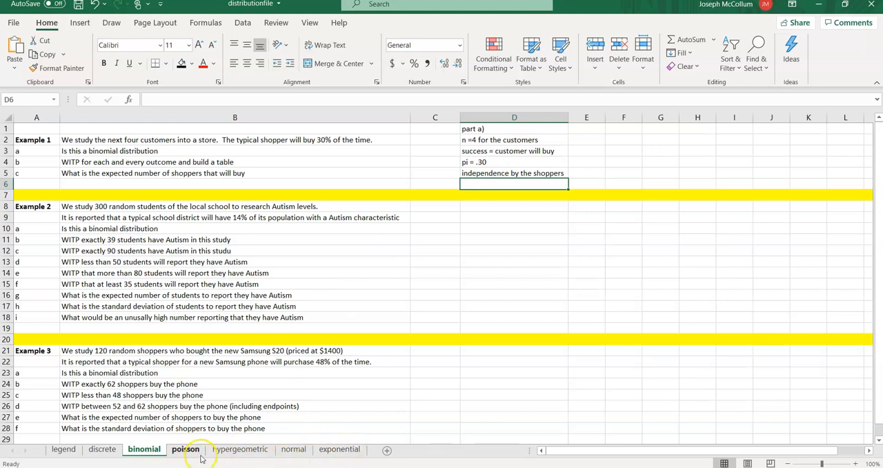
# - Add the heading "x (number of buyers)" in F1 and fit column F's width to it
pyautogui.click(616, 130)
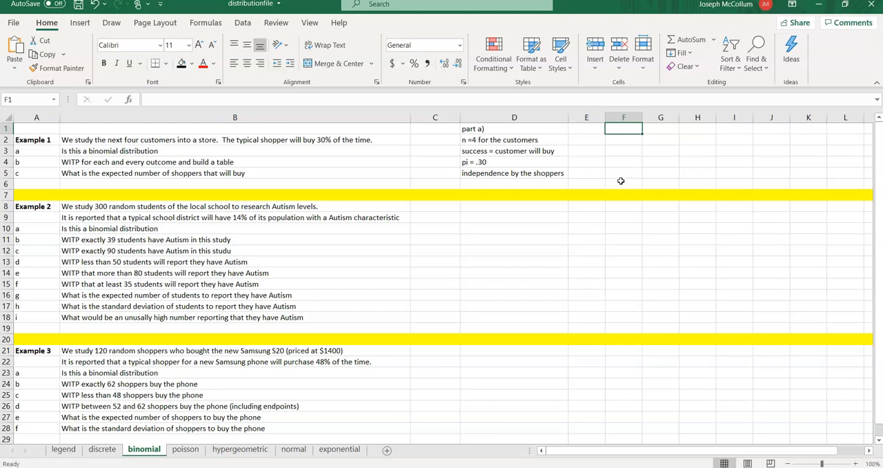
pyautogui.write('x (number of su')
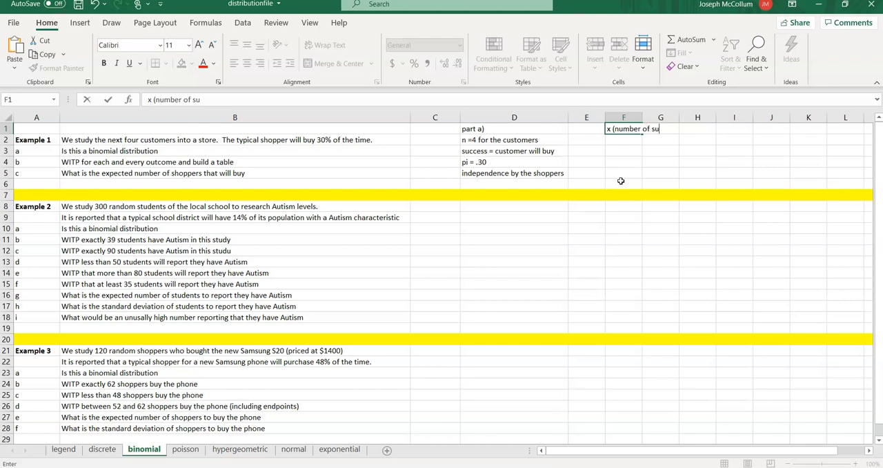
pyautogui.press('BackSpace')
pyautogui.press('BackSpace')
pyautogui.write('buyers)')
pyautogui.press('Return')
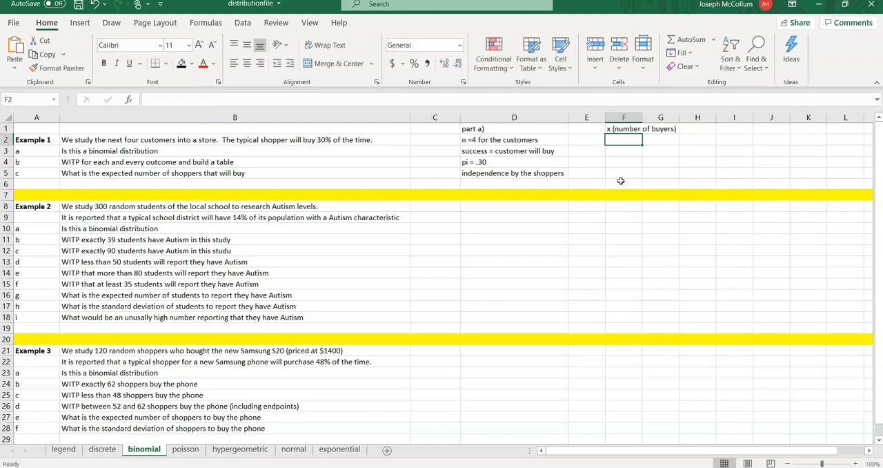
pyautogui.doubleClick(643, 118)
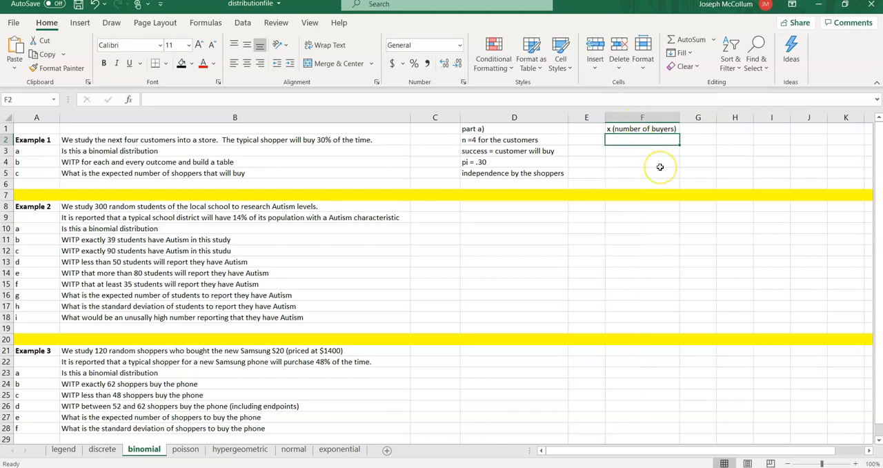
# - List the possible buyer counts 0, 1, 2, 3 and 4 in cells F2 to F6
pyautogui.write('0')
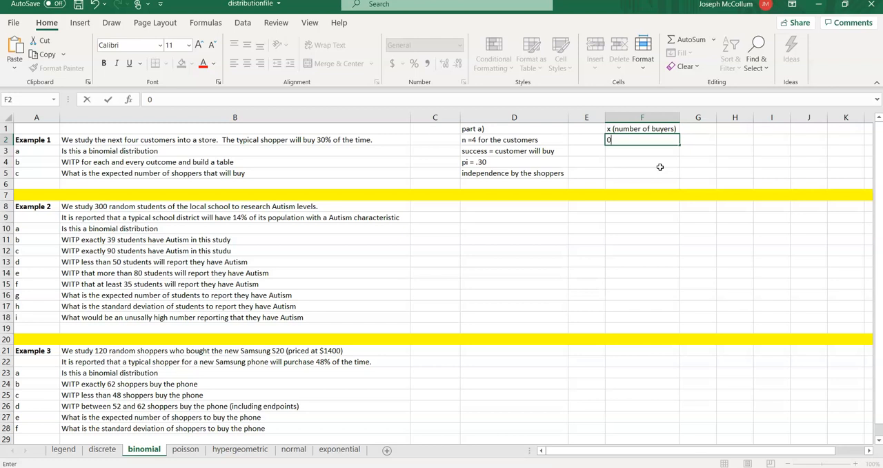
pyautogui.press('Return')
pyautogui.write('1')
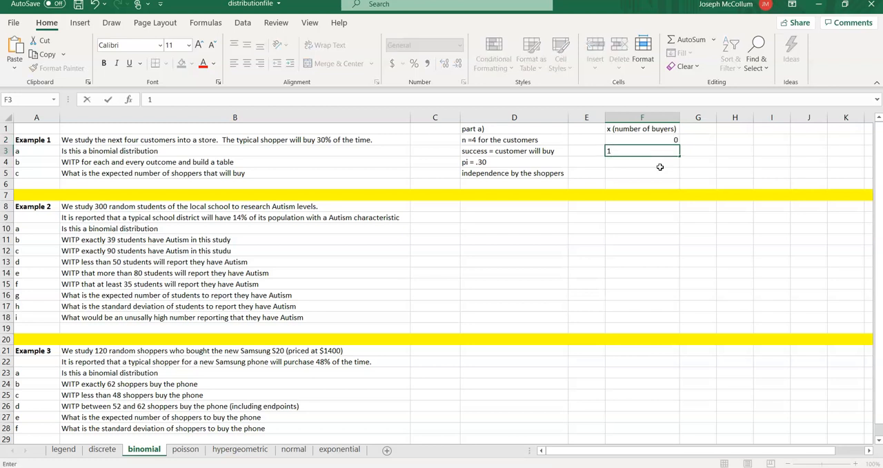
pyautogui.press('Return')
pyautogui.write('2')
pyautogui.press('Return')
pyautogui.write('3')
pyautogui.press('Return')
pyautogui.write('4')
pyautogui.press('Return')
pyautogui.press('Up')
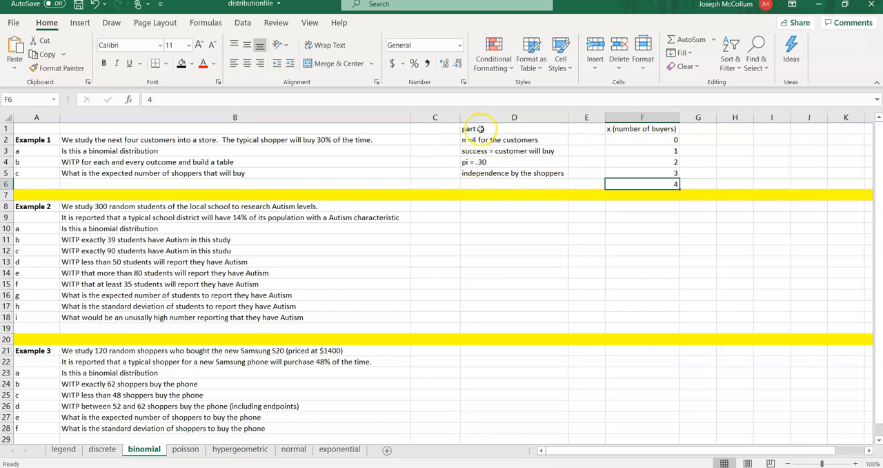
# - Add the heading "prob" in G1 beside the number of buyers
pyautogui.click(700, 127)
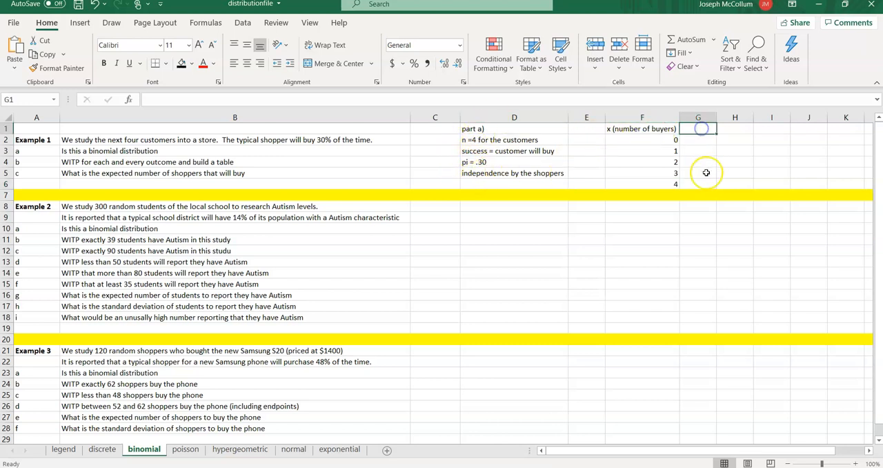
pyautogui.write('prob')
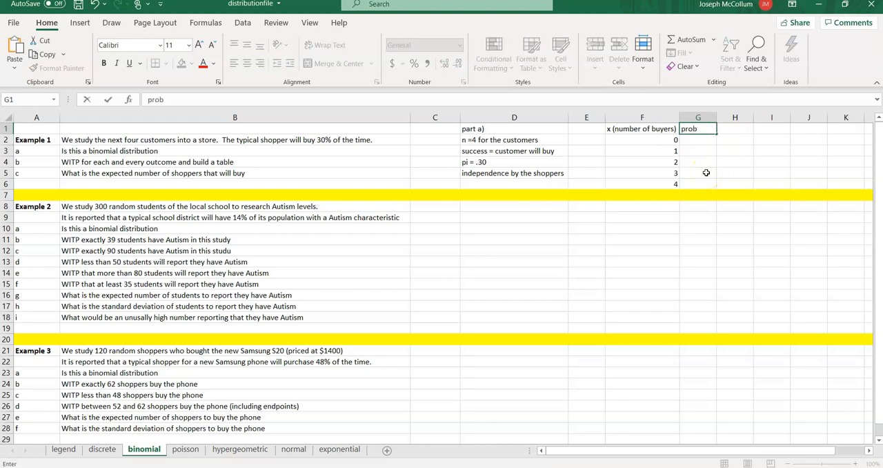
pyautogui.press('Return')
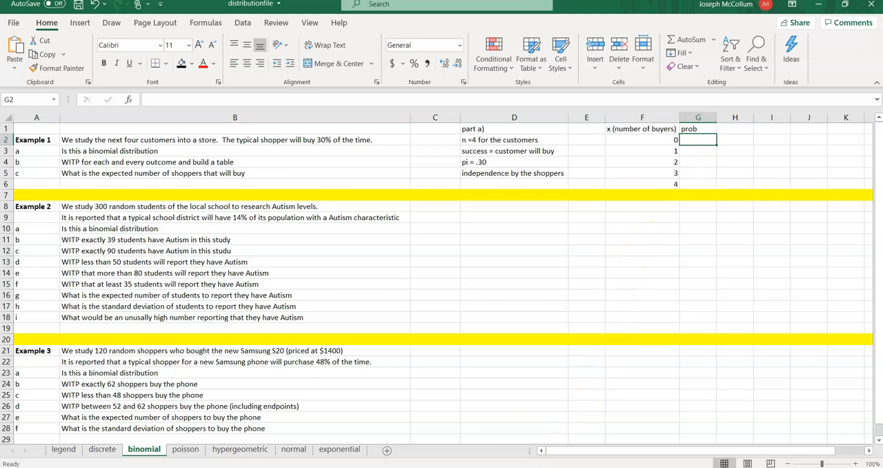
# - Switch to Acrobat Reader to check the binomial distribution formulas in fsheet2020.pdf, and return to cell G2 of the Excel sheet
pyautogui.moveTo(554, 467)
pyautogui.click(552, 424)
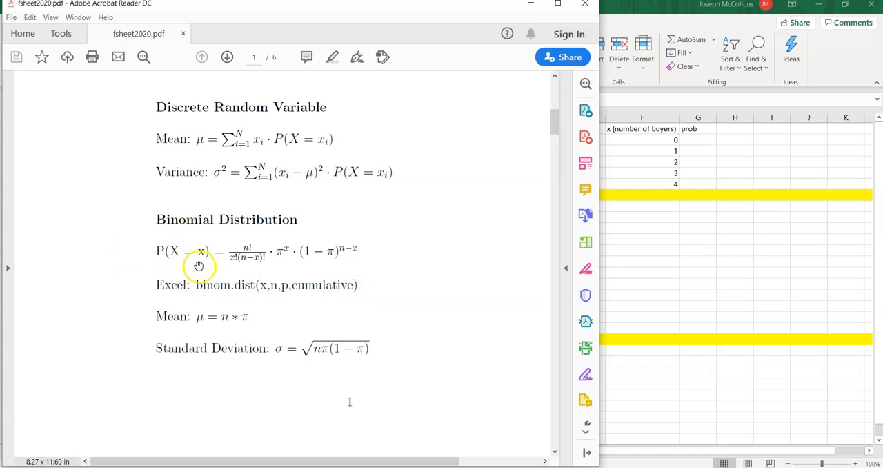
pyautogui.click(738, 198)
pyautogui.click(695, 139)
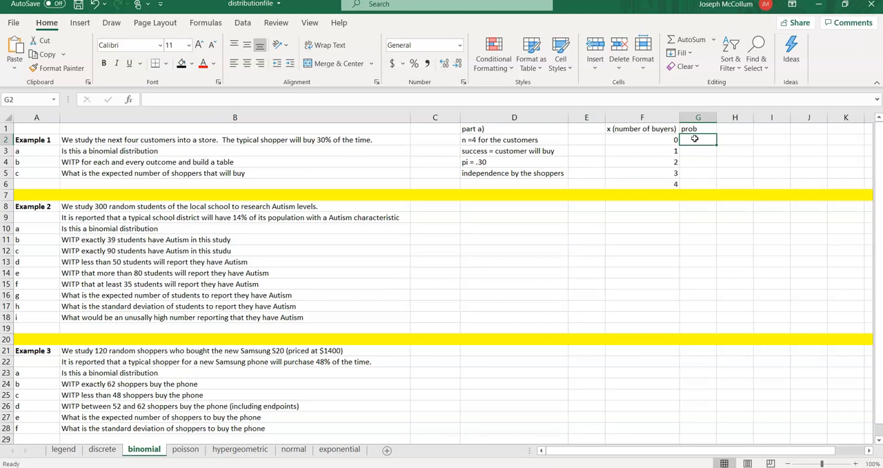
# - Enter the customer headings c1, c2, c3 and c4 across cells K1 to N1
pyautogui.press('Right')
pyautogui.press('Right')
pyautogui.press('Right')
pyautogui.press('Right')
pyautogui.press('Up')
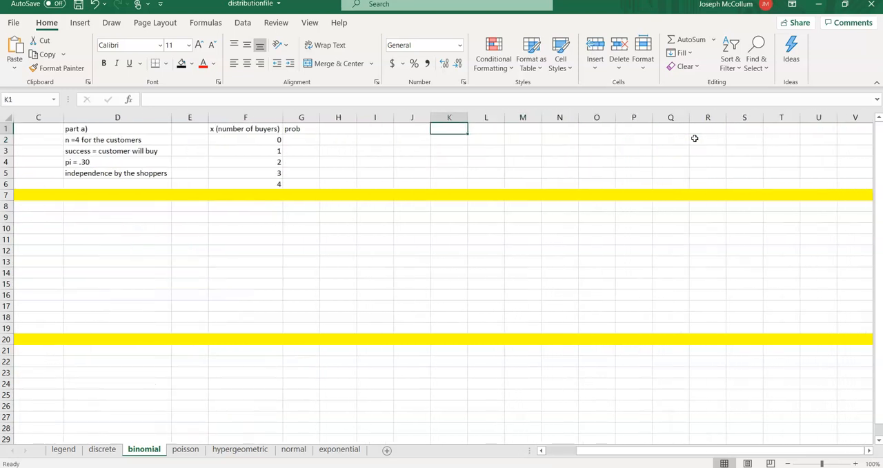
pyautogui.write('c1')
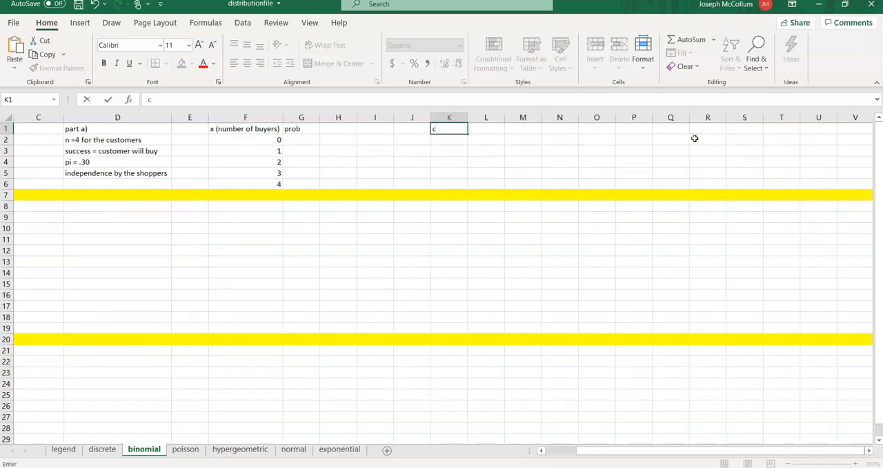
pyautogui.press('Tab')
pyautogui.write('c2')
pyautogui.press('Tab')
pyautogui.write('c3')
pyautogui.press('Tab')
pyautogui.write('c4')
pyautogui.press('Return')
# - Enter the non-buying probability .7 under each customer heading in cells K2 to N2
pyautogui.press('Left')
pyautogui.press('Left')
pyautogui.press('Left')
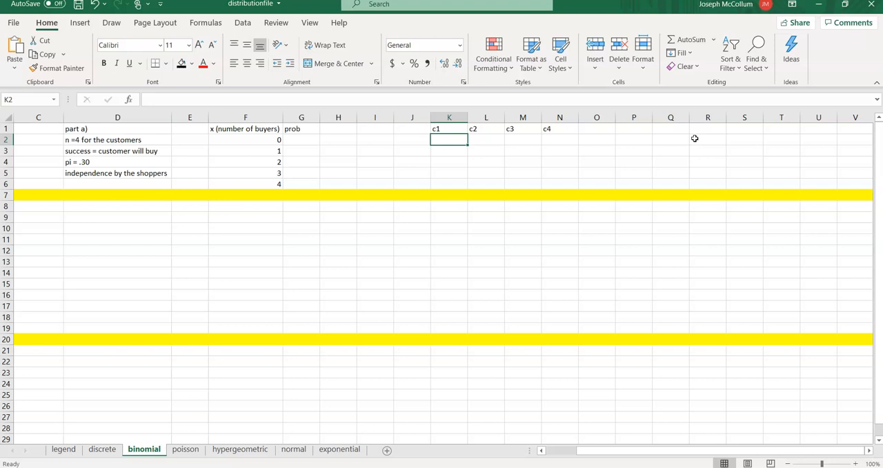
pyautogui.write('.7')
pyautogui.press('Tab')
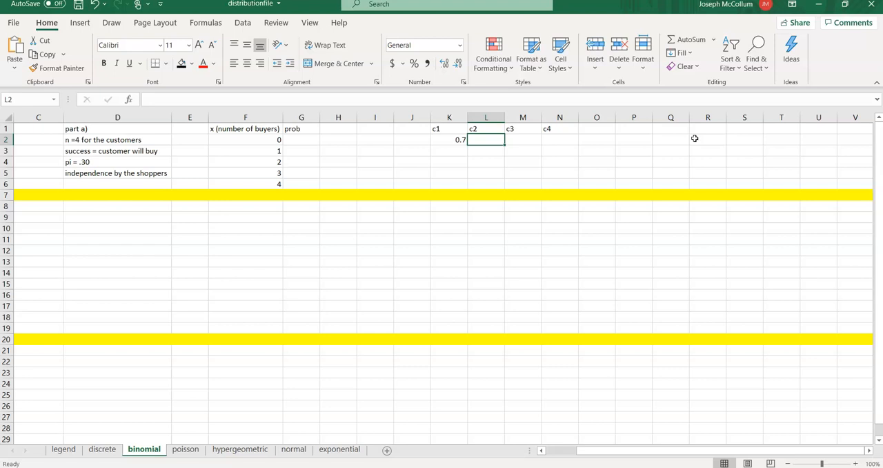
pyautogui.write('.7')
pyautogui.press('Tab')
pyautogui.write('.7')
pyautogui.press('Tab')
pyautogui.write('.7')
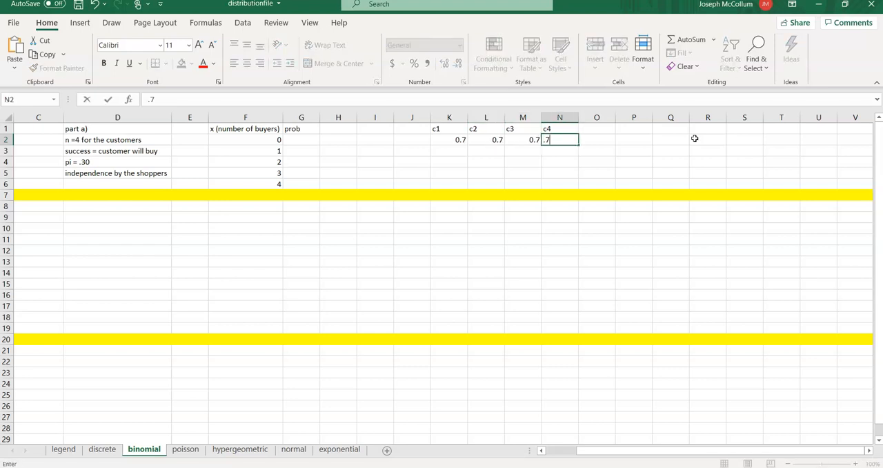
pyautogui.press('Left')
pyautogui.press('Left')
pyautogui.press('Left')
pyautogui.press('Right')
pyautogui.press('Right')
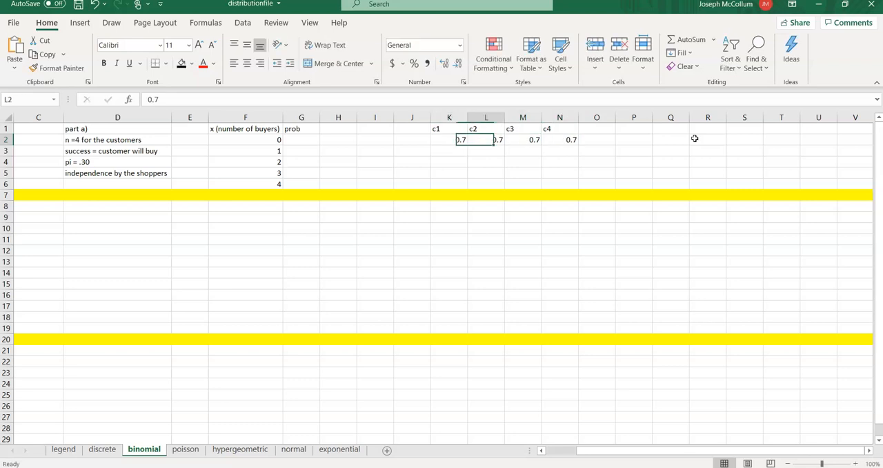
pyautogui.press('Right')
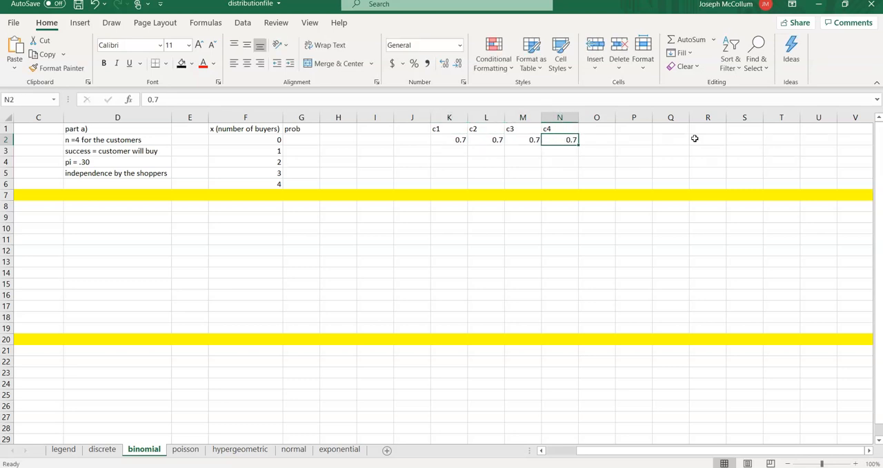
pyautogui.press('Left')
pyautogui.press('Left')
pyautogui.press('Left')
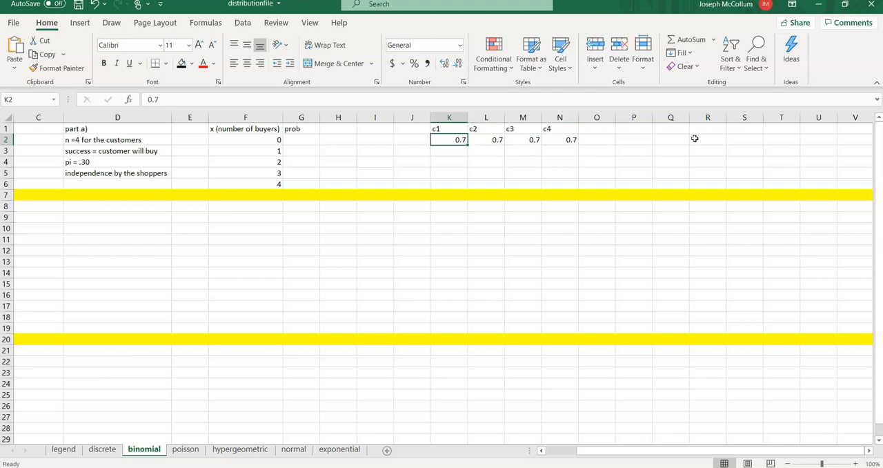
pyautogui.press('Right')
pyautogui.press('Right')
pyautogui.press('Right')
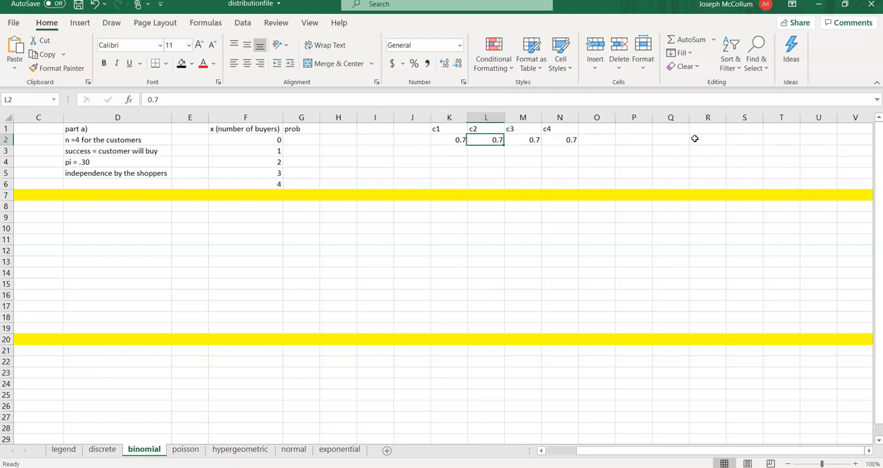
# - Enter the zero-buyer probability expression (.7)^4 in cell G2
pyautogui.press('Left')
pyautogui.press('Left')
pyautogui.press('Left')
pyautogui.press('Left')
pyautogui.press('Left')
pyautogui.press('Left')
pyautogui.press('Left')
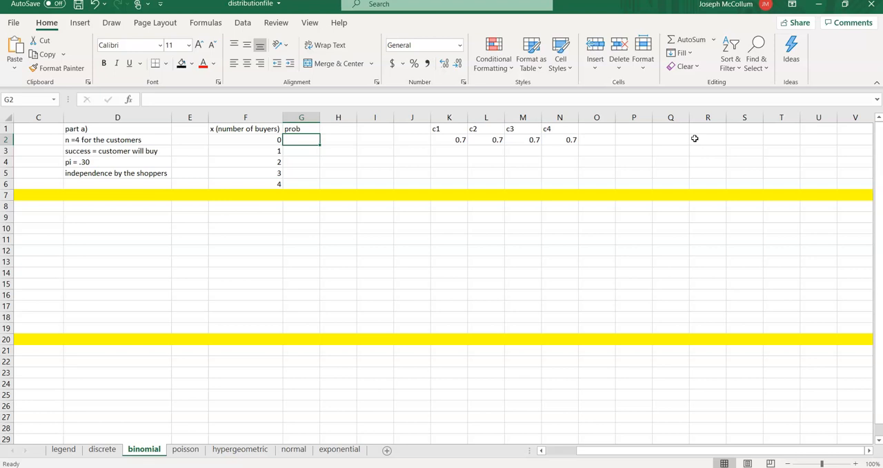
pyautogui.write('(.7')
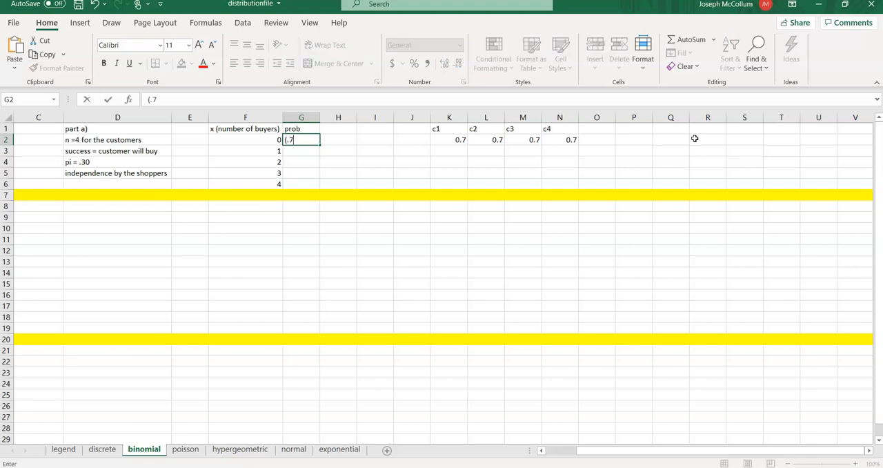
pyautogui.write(')^4')
pyautogui.press('Return')
pyautogui.press('Up')
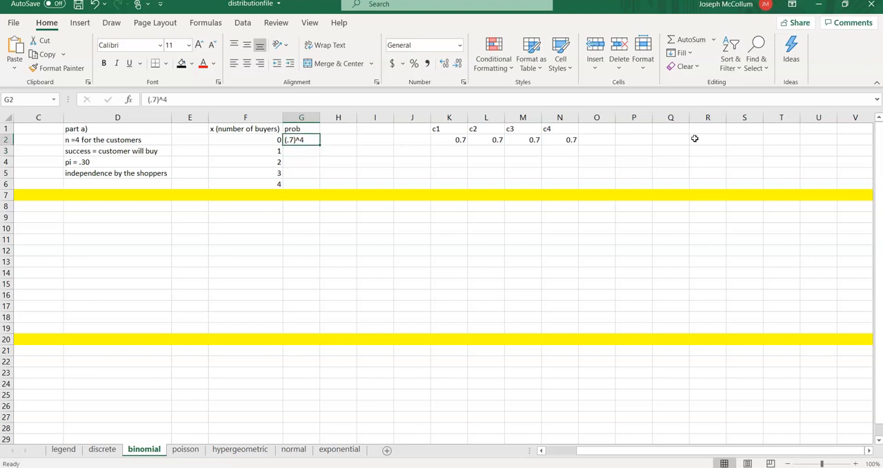
# - Add the heading "neat prob" in H1 beside the prob column
pyautogui.press('Right')
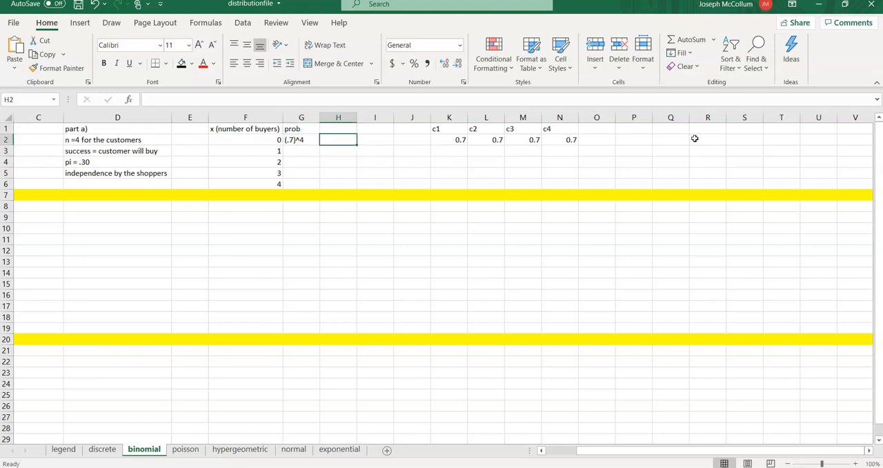
pyautogui.press('Left')
pyautogui.press('Up')
pyautogui.press('Right')
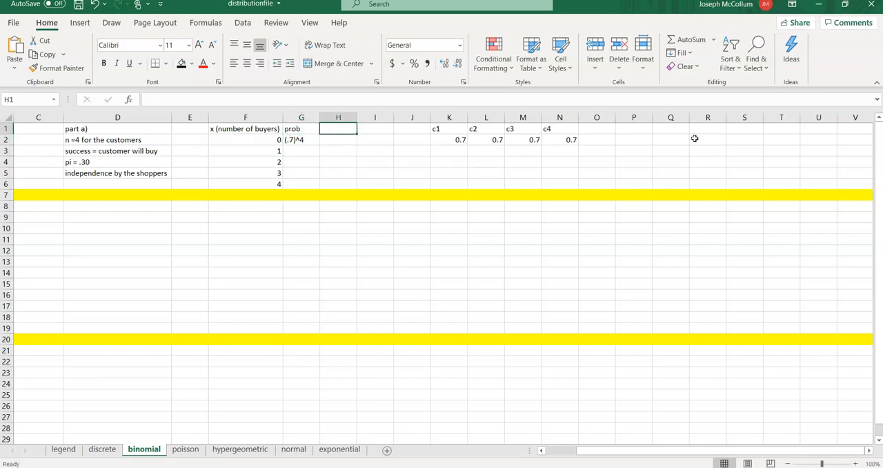
pyautogui.write('neat prob')
pyautogui.press('Return')
pyautogui.press('Return')
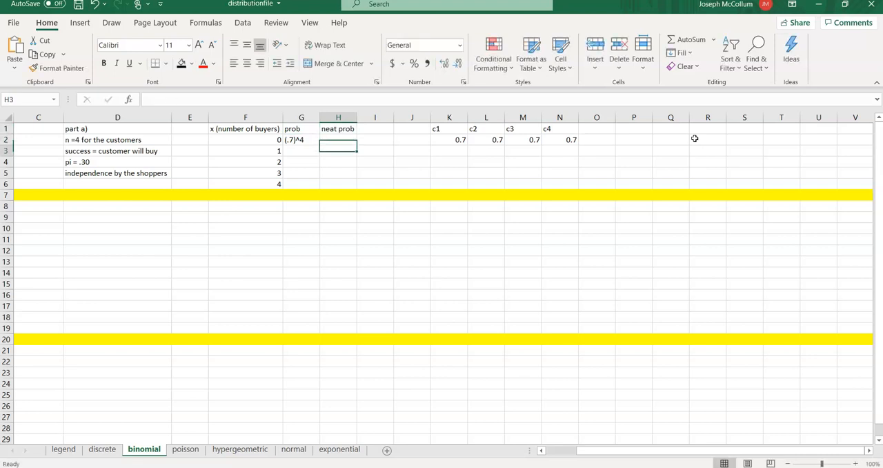
# - Review the part a assumptions in column D against the zero-buyer probability in G2
pyautogui.press('Left')
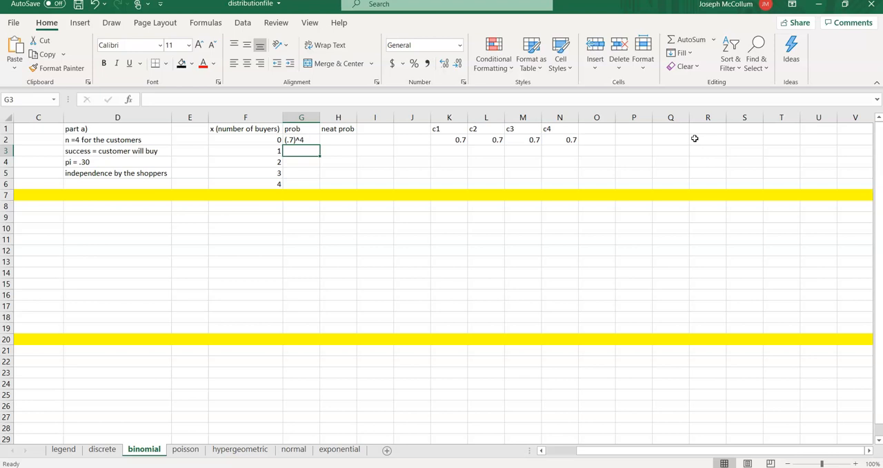
pyautogui.press('Left')
pyautogui.press('Left')
pyautogui.press('Left')
pyautogui.press('Up')
pyautogui.press('Down')
pyautogui.press('Down')
pyautogui.press('Down')
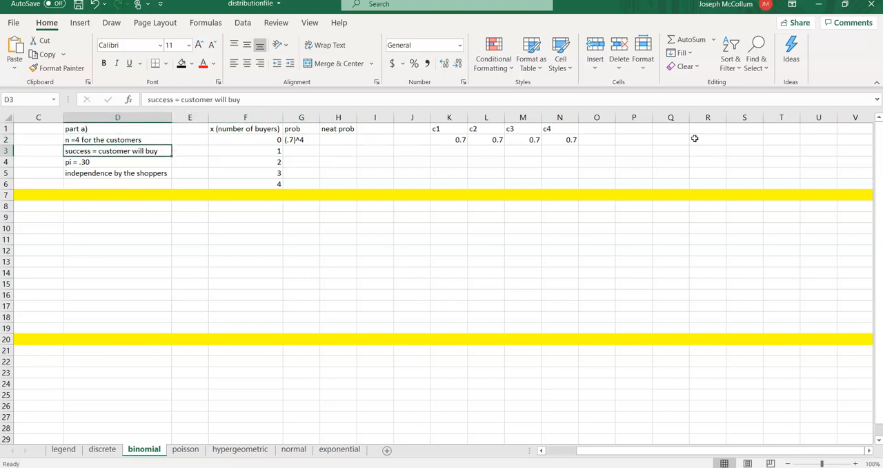
pyautogui.press('Up')
pyautogui.press('Up')
pyautogui.press('Right')
pyautogui.press('Right')
pyautogui.press('Right')
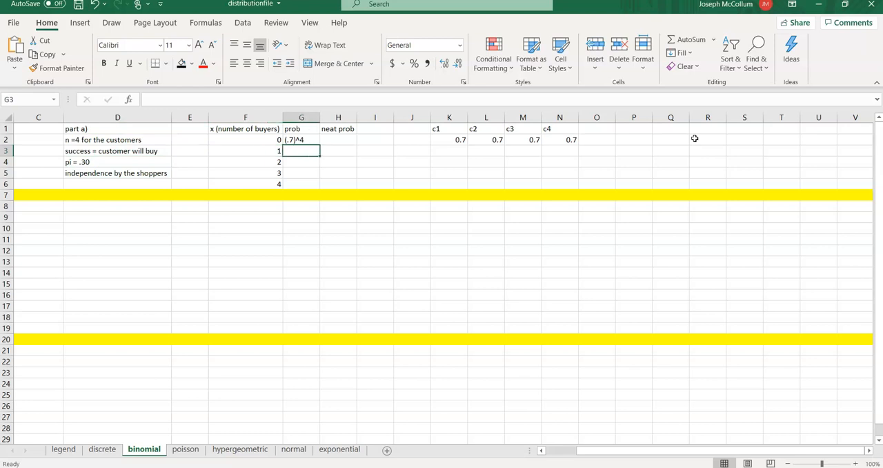
pyautogui.press('Up')
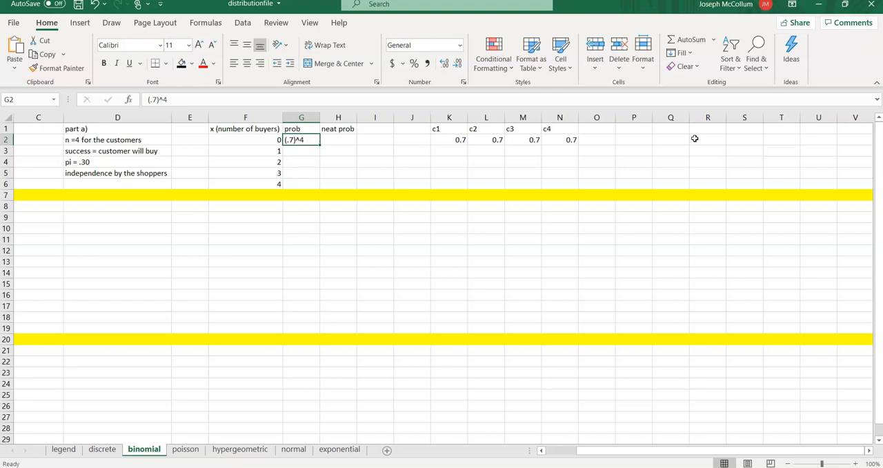
# - Fill the one-buyer case in row 3 with .3 for c1 and .7 for c2, c3 and c4
pyautogui.press('Return')
pyautogui.press('Right')
pyautogui.press('Right')
pyautogui.press('Right')
pyautogui.press('Right')
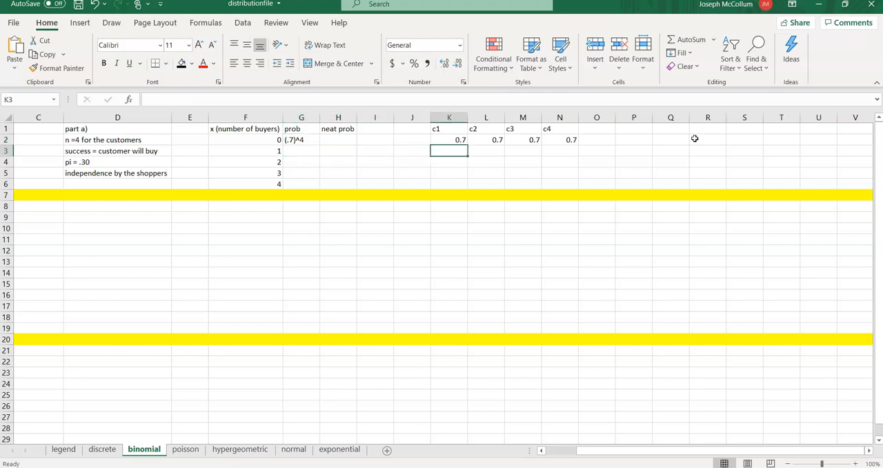
pyautogui.write('.3')
pyautogui.press('Tab')
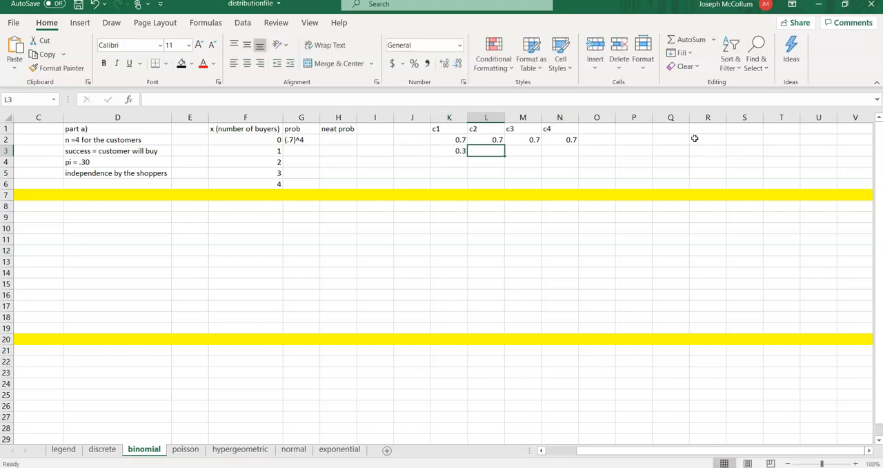
pyautogui.write('.7')
pyautogui.press('Tab')
pyautogui.write('.7')
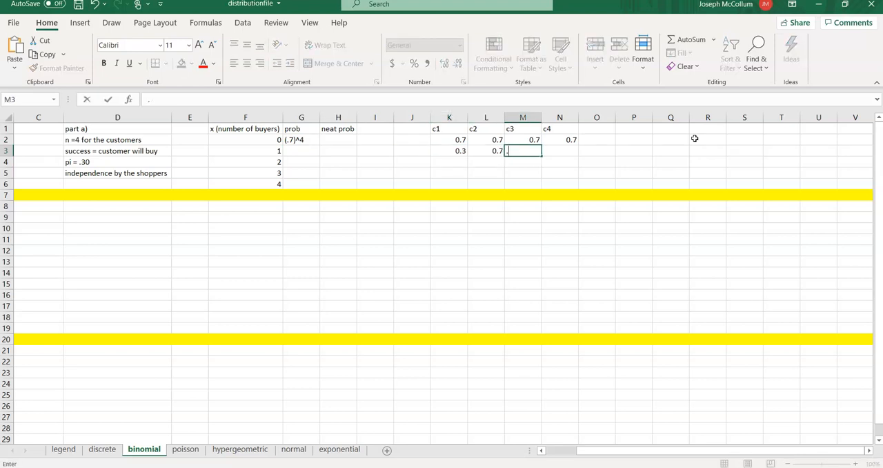
pyautogui.press('Tab')
pyautogui.write('.7')
# - Enter the one-buyer expression (.3)^1 (.7)^3 in G3 and fit column G to its contents
pyautogui.press('Left')
pyautogui.press('Left')
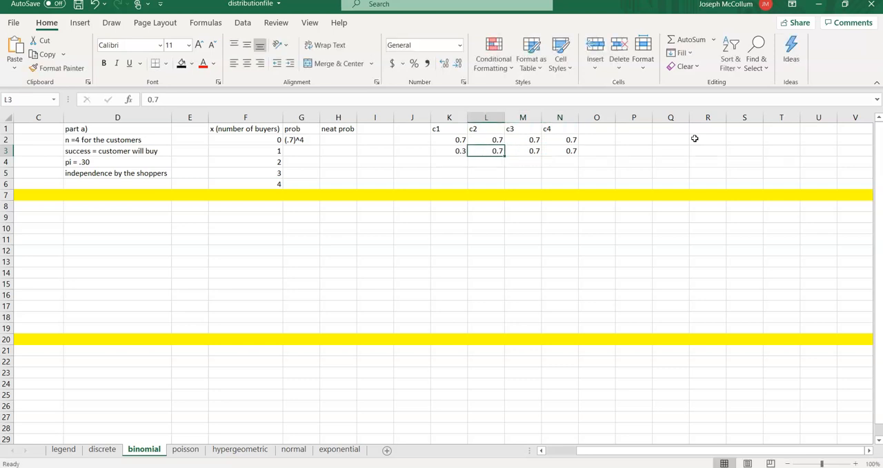
pyautogui.press('Left')
pyautogui.press('Left')
pyautogui.press('Left')
pyautogui.press('Left')
pyautogui.press('Left')
pyautogui.write('(')
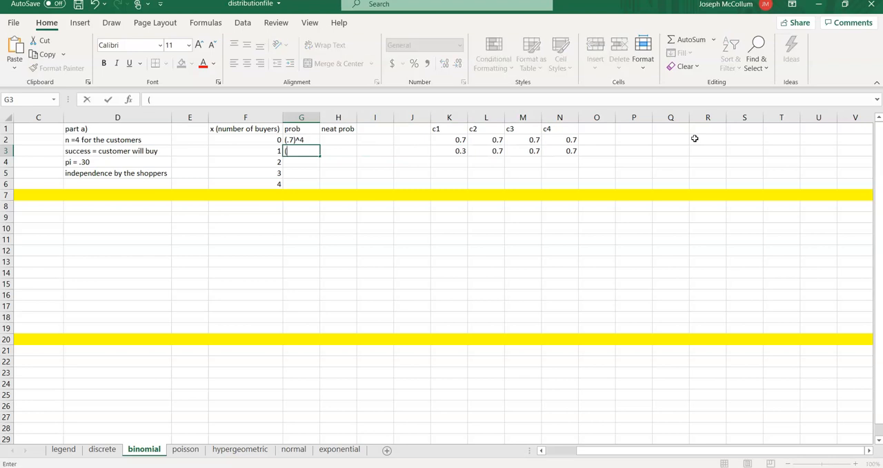
pyautogui.write('.3)^1 (.7)^3')
pyautogui.press('Return')
pyautogui.press('Up')
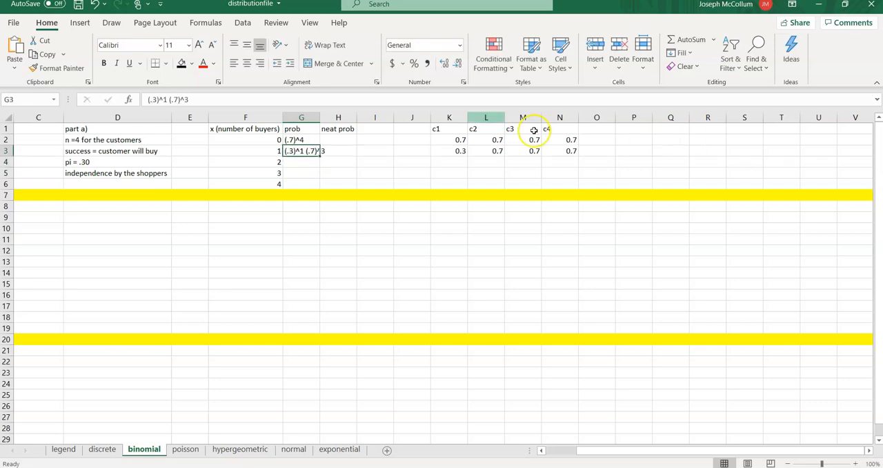
pyautogui.doubleClick(320, 117)
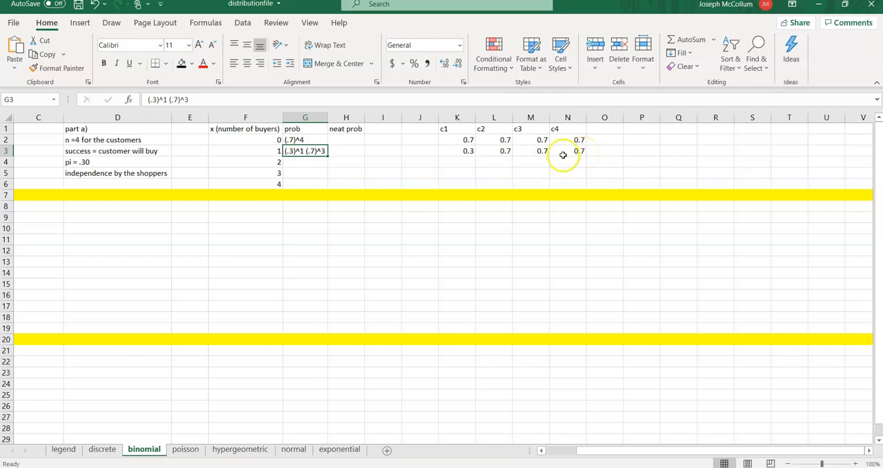
# - Append the combination term (4 choose 1) to the expression in G3 and refit the width of column G
pyautogui.click(198, 98)
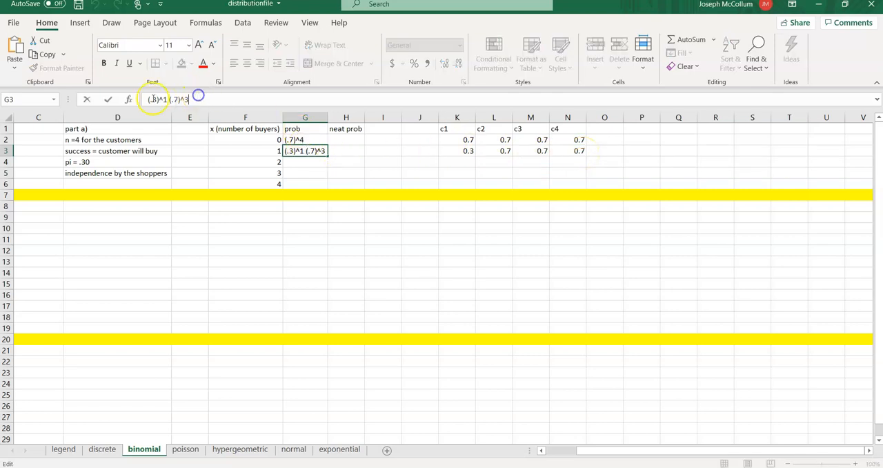
pyautogui.write('(')
pyautogui.write('4 ch')
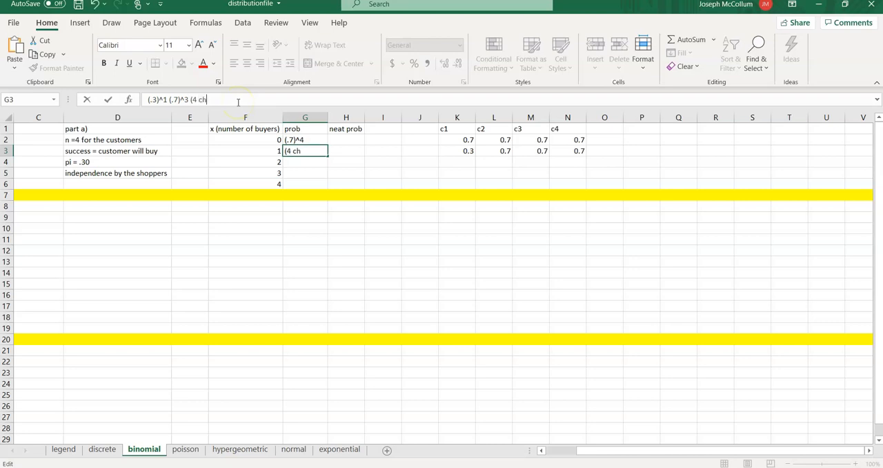
pyautogui.write('oose 1)')
pyautogui.press('Return')
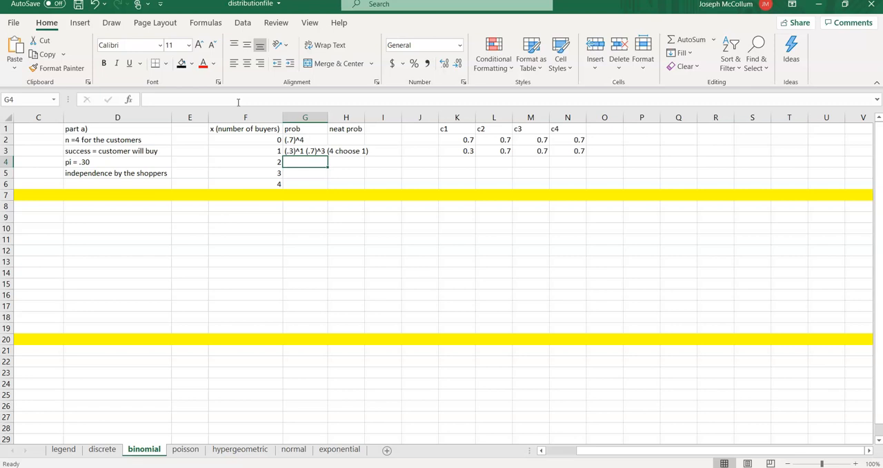
pyautogui.doubleClick(325, 117)
# - Rewrite the zero-buyer expression in G2 in full form as (.3)^0 (.7)^4 (4 choose 0)
pyautogui.click(331, 140)
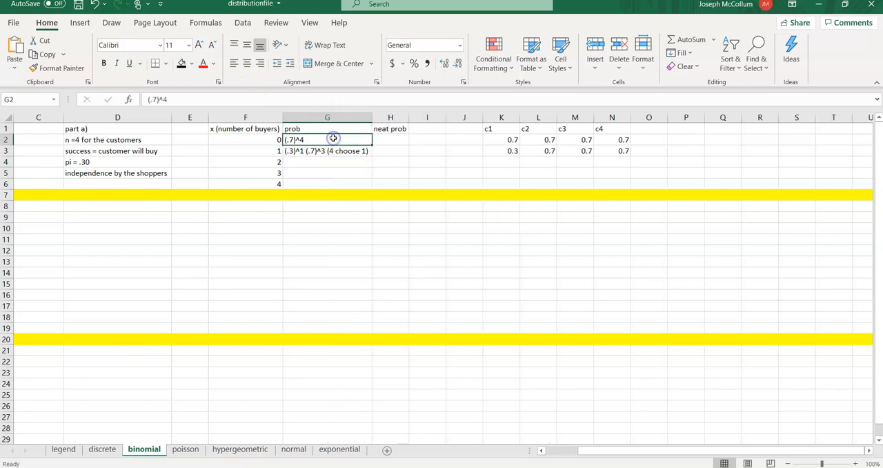
pyautogui.click(197, 100)
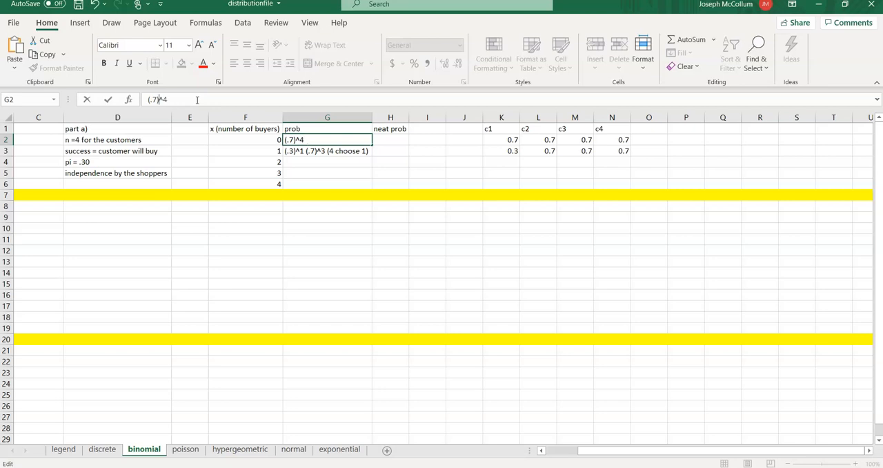
pyautogui.write('(.3)^0 (.7)^4  (4 choose 0')
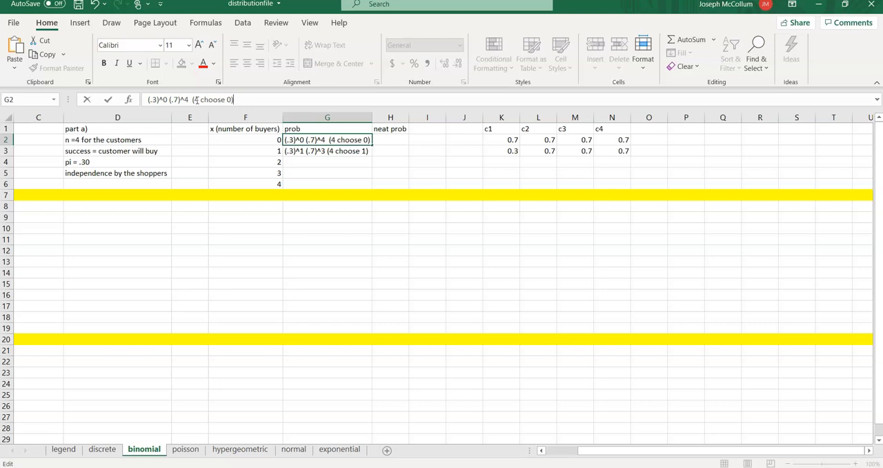
pyautogui.press('Return')
pyautogui.press('Return')
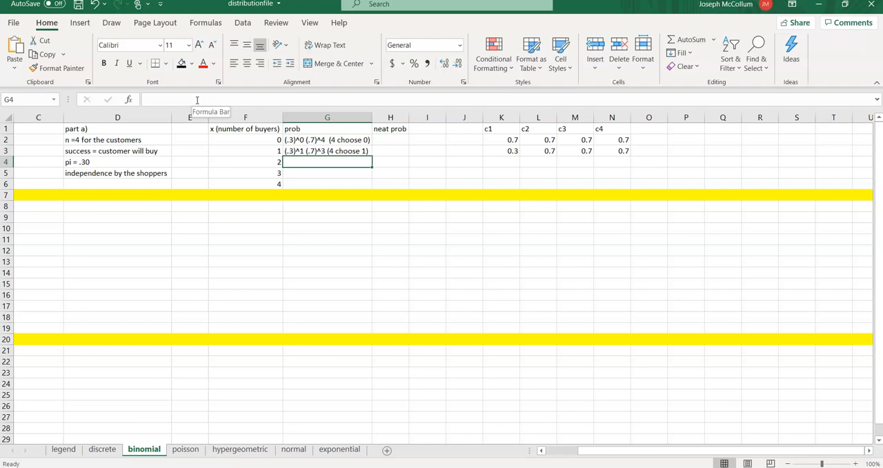
# - Fill the four-buyer case in cells K6 to N6 with .3 under each customer heading
pyautogui.press('Down')
pyautogui.press('Down')
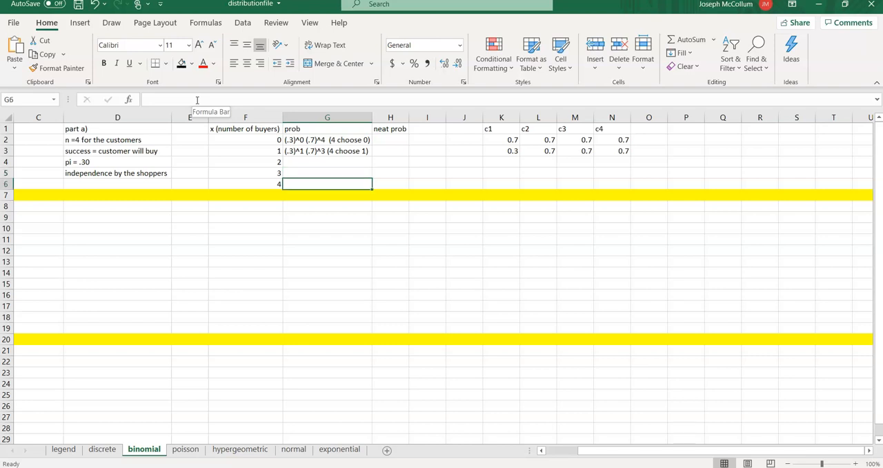
pyautogui.press('Right')
pyautogui.press('Right')
pyautogui.press('Right')
pyautogui.press('Right')
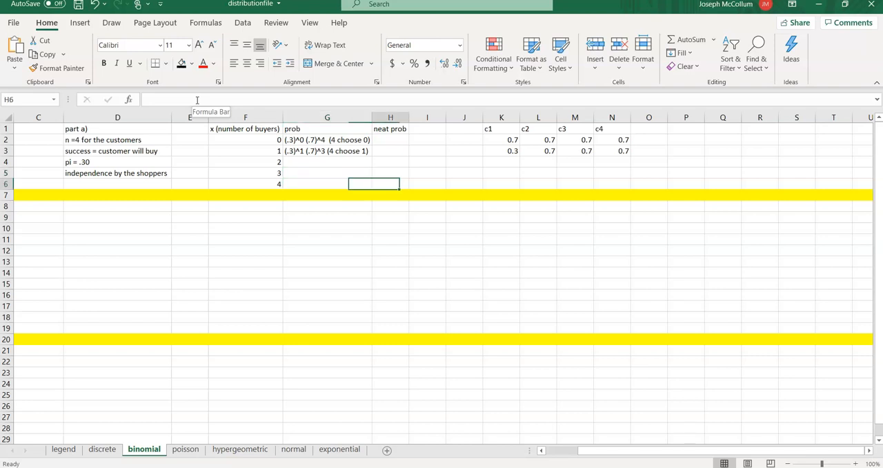
pyautogui.write('.3')
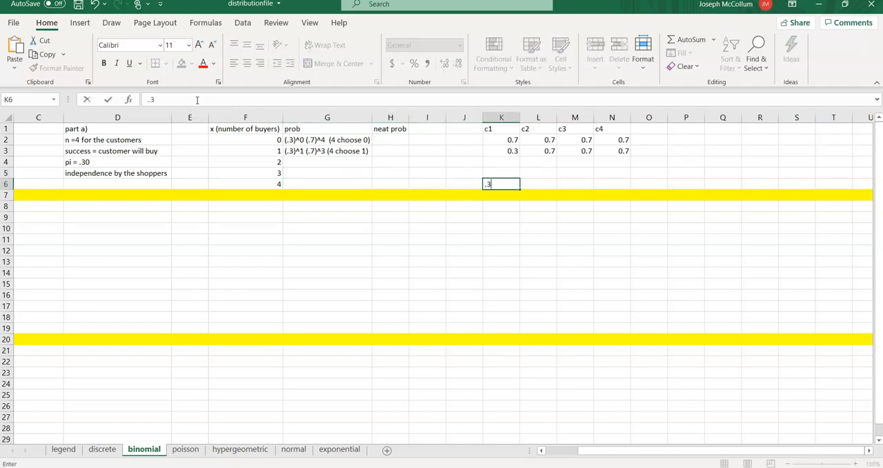
pyautogui.press('Tab')
pyautogui.write('.3')
pyautogui.press('Tab')
pyautogui.write('.3')
pyautogui.press('Tab')
pyautogui.write('.3')
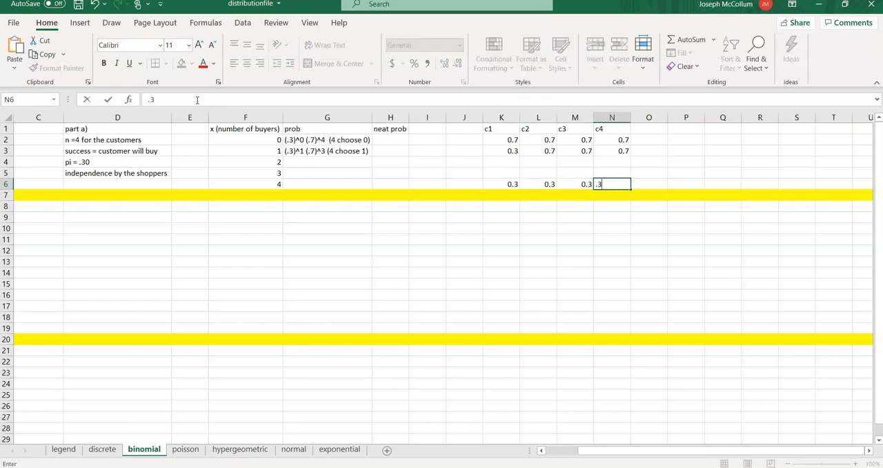
pyautogui.press('Left')
# - Examine the four-buyer values in K6 to N6 and compare them with the customer rows above
pyautogui.press('Right')
pyautogui.press('Left')
pyautogui.press('Left')
pyautogui.press('Left')
pyautogui.press('Right')
pyautogui.press('Right')
pyautogui.press('Right')
pyautogui.press('Right')
pyautogui.press('Left')
pyautogui.press('Left')
pyautogui.press('Left')
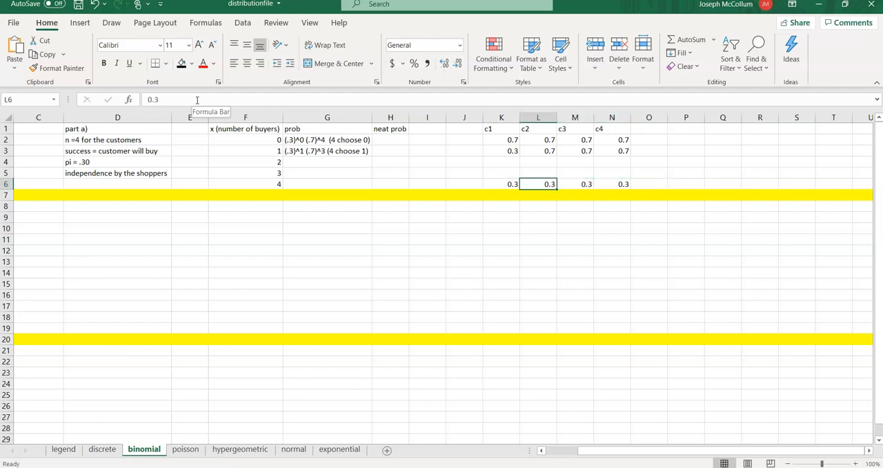
pyautogui.press('Left')
pyautogui.press('Right')
pyautogui.press('Right')
pyautogui.press('Right')
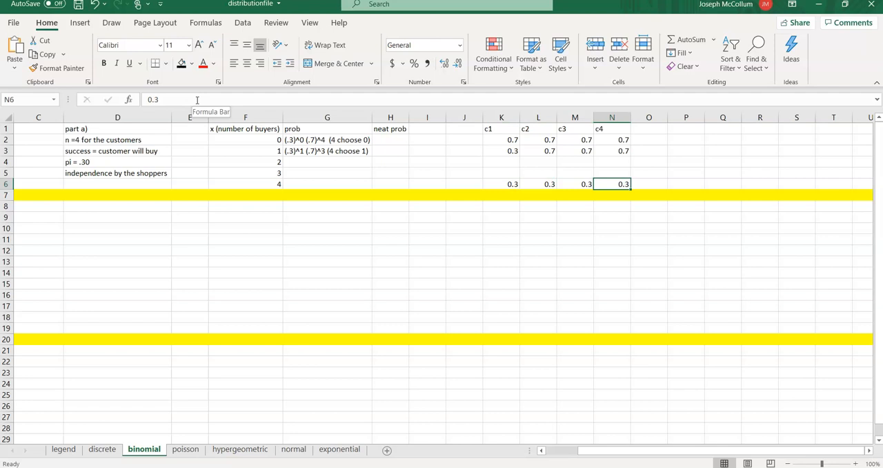
pyautogui.press('Up')
pyautogui.press('Up')
pyautogui.press('Up')
pyautogui.press('Up')
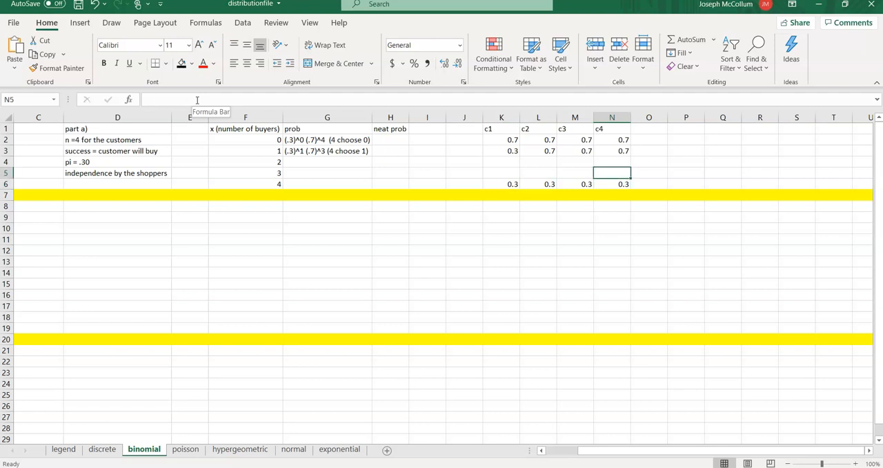
pyautogui.press('Down')
pyautogui.press('Down')
pyautogui.press('Down')
pyautogui.press('Down')
pyautogui.press('Up')
pyautogui.press('Up')
pyautogui.press('Up')
pyautogui.press('Up')
pyautogui.press('Up')
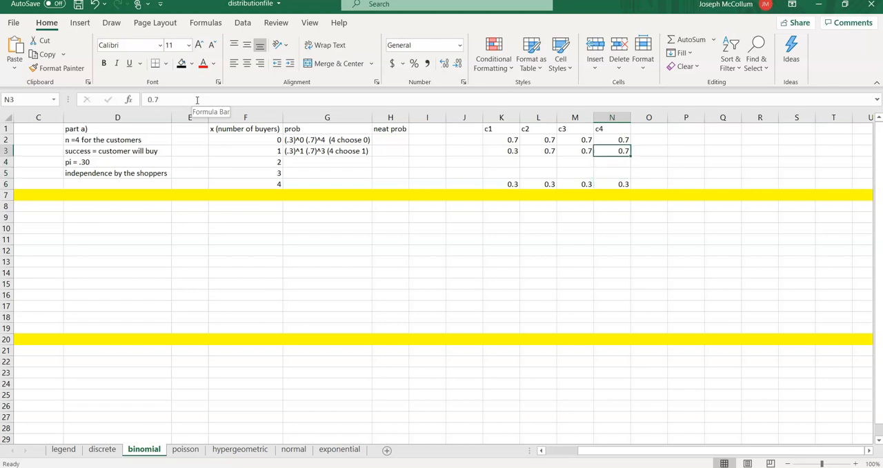
# - Enter the four-buyer expression (.3)^4 (.7)^0 (4 choose 4) in cell G6
pyautogui.press('Down')
pyautogui.press('Down')
pyautogui.press('Down')
pyautogui.press('Down')
pyautogui.press('Down')
pyautogui.press('Left')
pyautogui.press('Left')
pyautogui.press('Left')
pyautogui.press('Left')
pyautogui.press('Left')
pyautogui.press('Left')
pyautogui.press('Left')
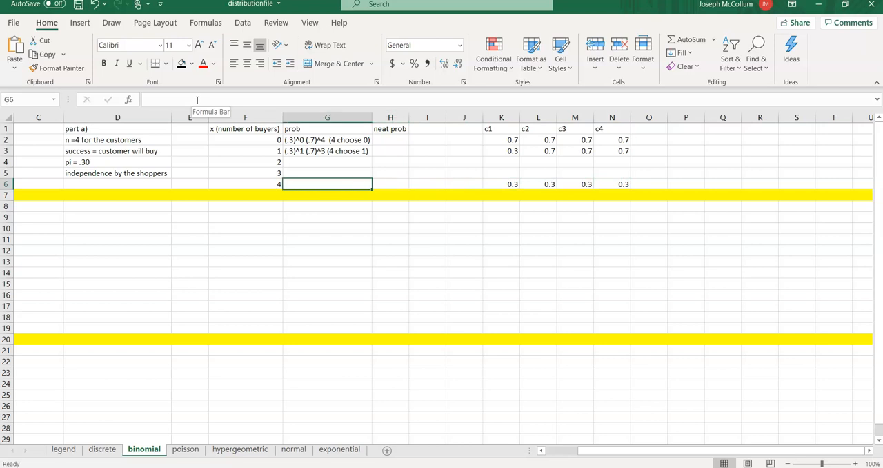
pyautogui.write('(.3)^4 (.7')
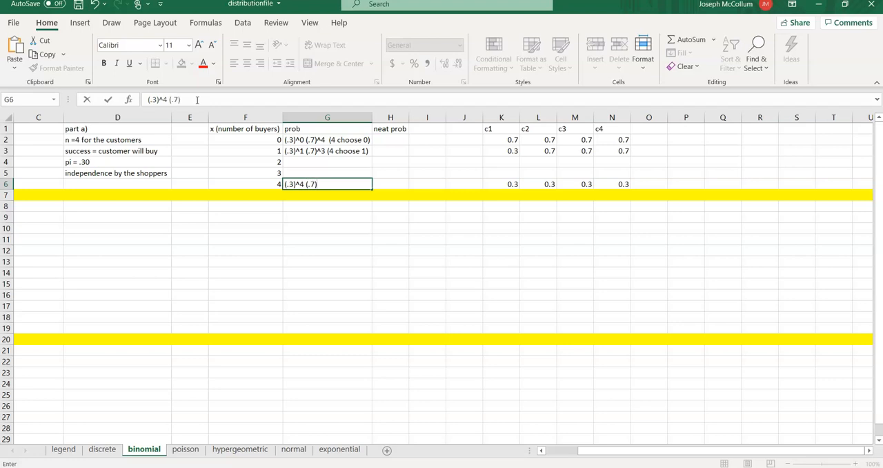
pyautogui.write(')^0 (4 choose 4)')
pyautogui.press('Up')
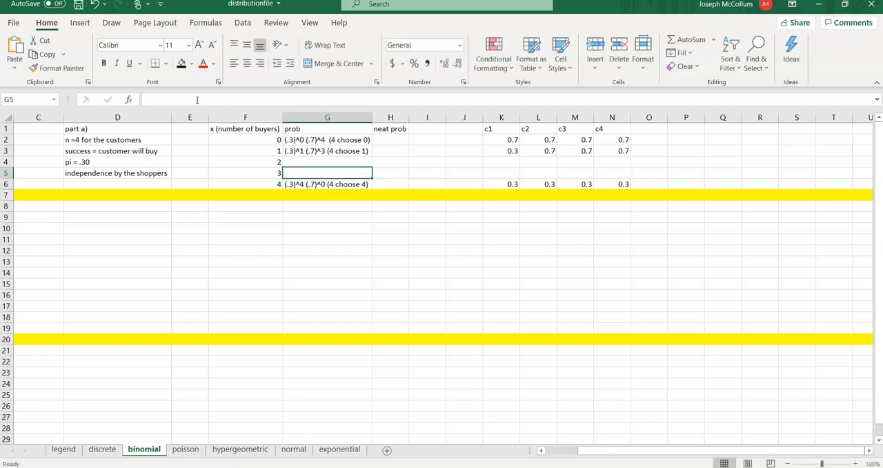
# - Review the four-buyer probabilities across the c1 to c4 customer columns in K6 to N6
pyautogui.press('Right')
pyautogui.press('Right')
pyautogui.press('Right')
pyautogui.press('Right')
pyautogui.press('Down')
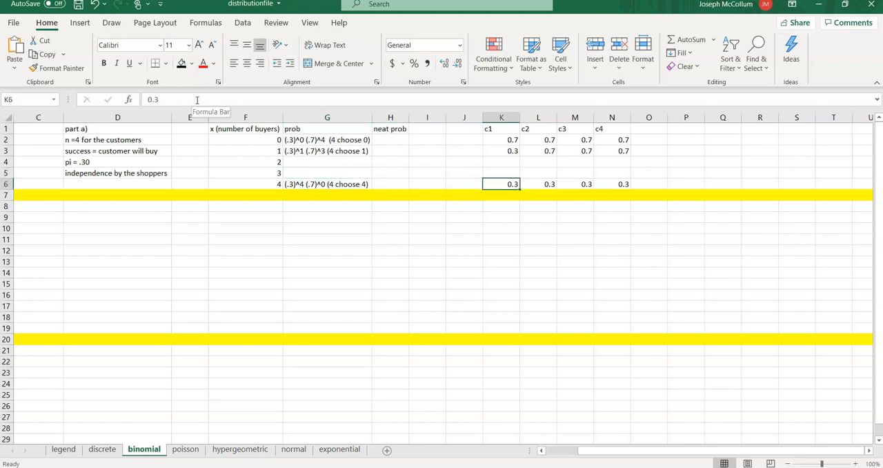
pyautogui.press('Right')
pyautogui.press('Right')
pyautogui.press('Right')
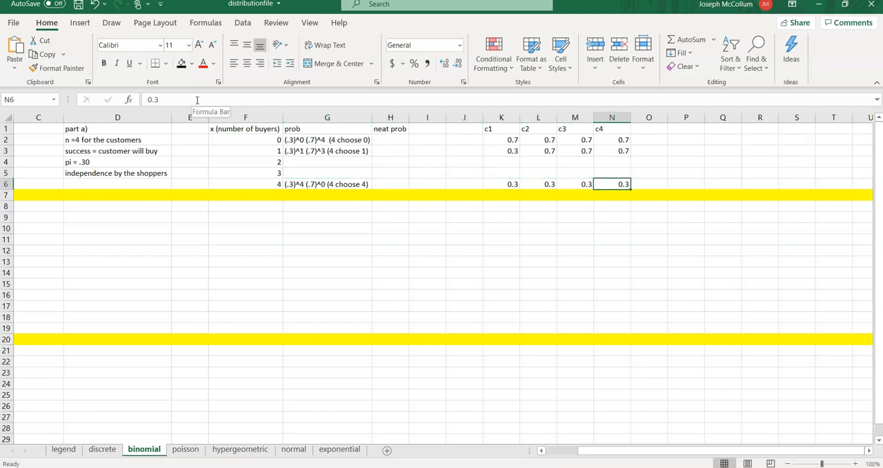
pyautogui.press('Left')
pyautogui.press('Left')
pyautogui.press('Left')
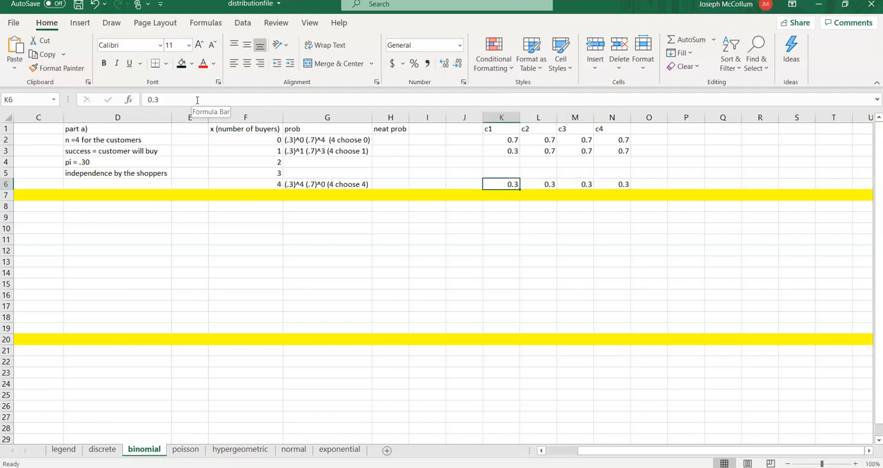
# - Fill the three-buyer case in row 5 with .3 in K5, L5 and M5 and .7 in N5
pyautogui.press('Up')
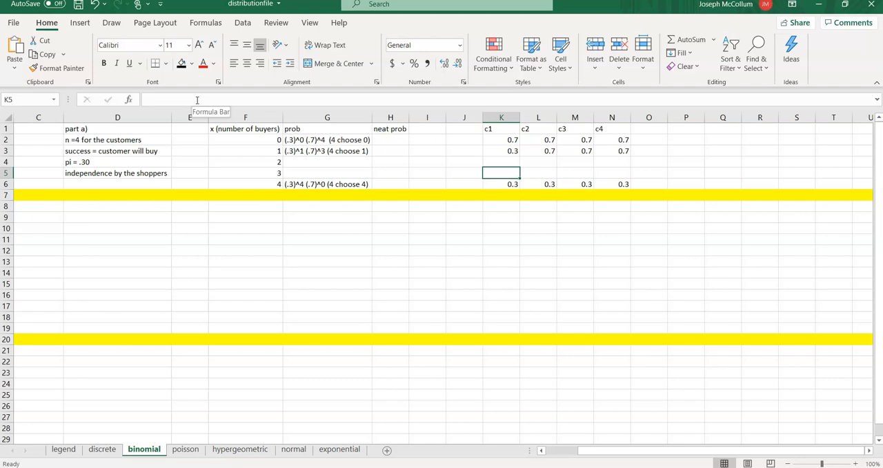
pyautogui.click(325, 467)
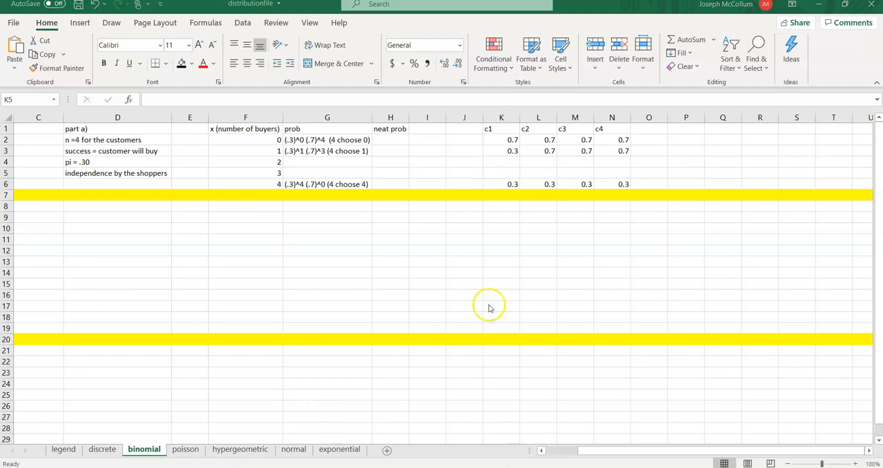
pyautogui.click(503, 174)
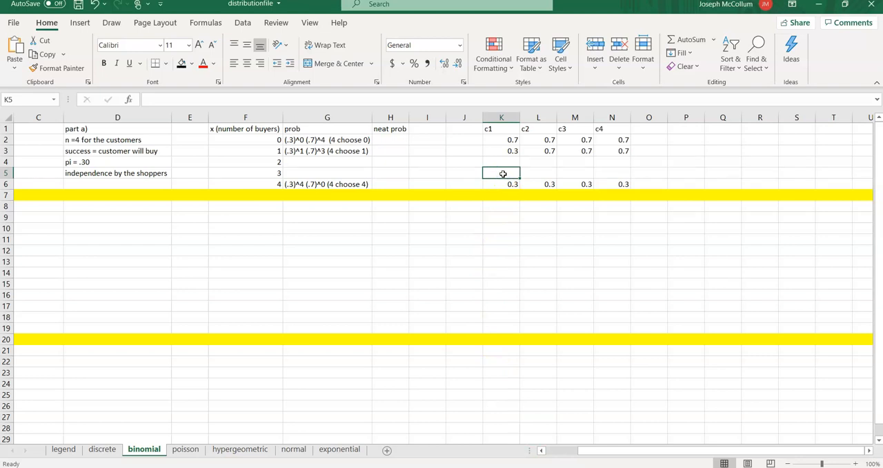
pyautogui.write('.3')
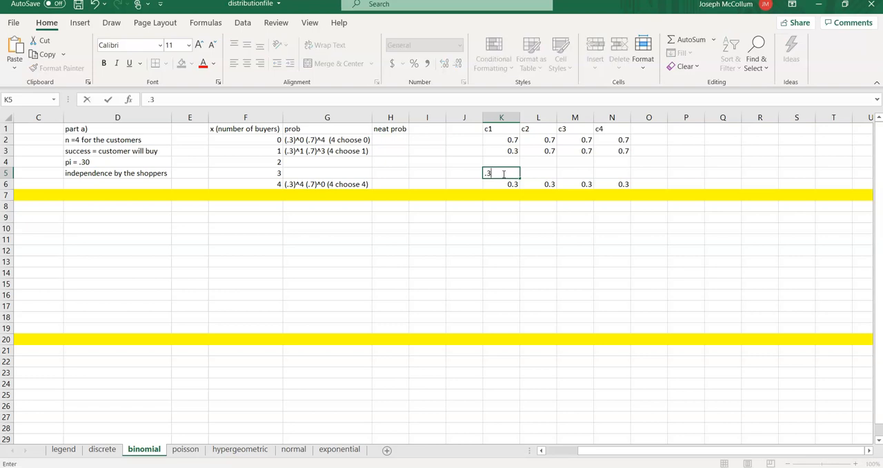
pyautogui.press('Tab')
pyautogui.write('.3')
pyautogui.press('Tab')
pyautogui.write('.3')
pyautogui.press('Tab')
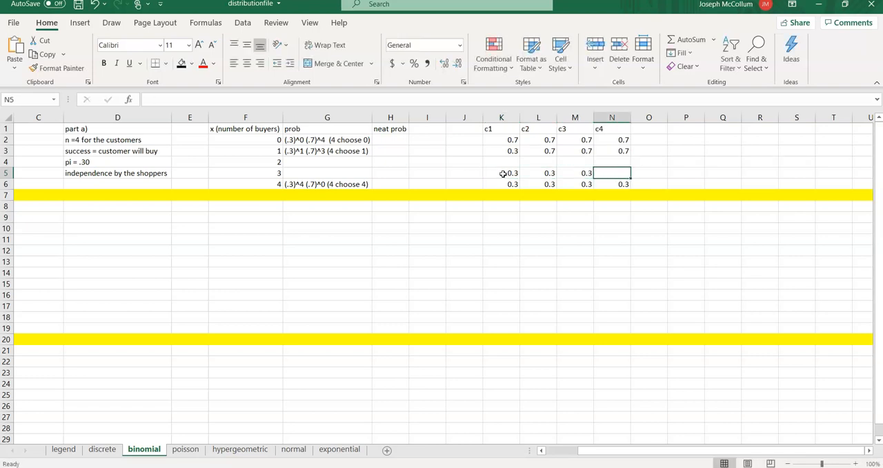
pyautogui.write('.7')
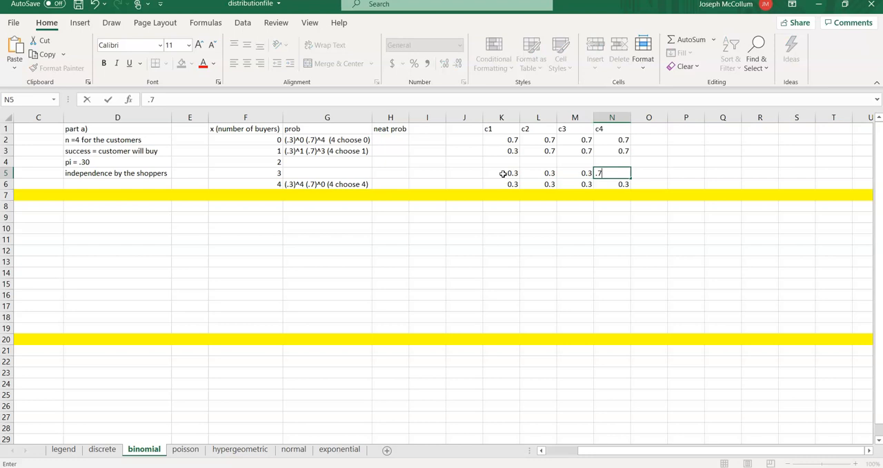
pyautogui.press('Left')
pyautogui.press('Left')
pyautogui.press('Left')
pyautogui.press('Left')
pyautogui.press('Left')
pyautogui.press('Left')
pyautogui.press('Left')
pyautogui.press('Left')
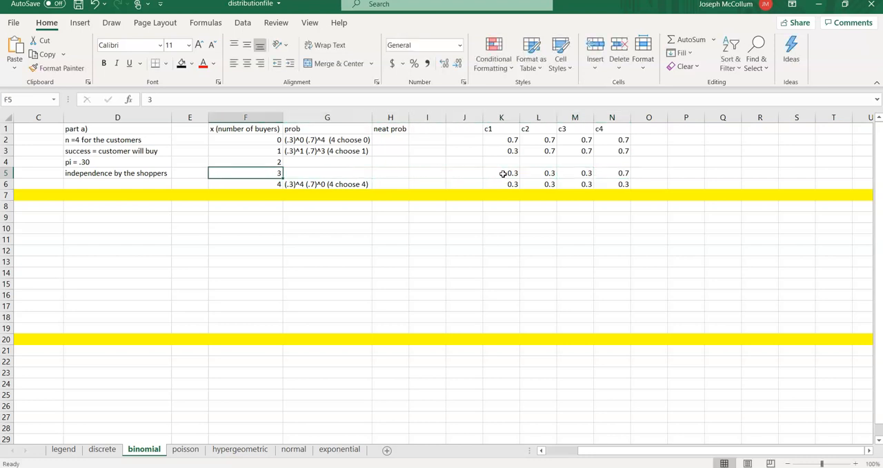
# - Enter the three-buyer expression (.3)^3 (.7)^1 (4 choose 3) in cell G5
pyautogui.press('Right')
pyautogui.write('(')
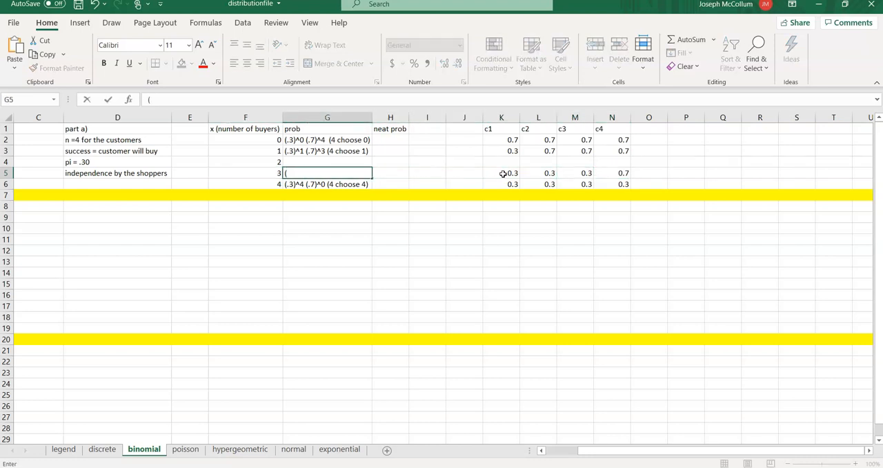
pyautogui.write('.3)^3 (.7)1^1 (4 chooos')
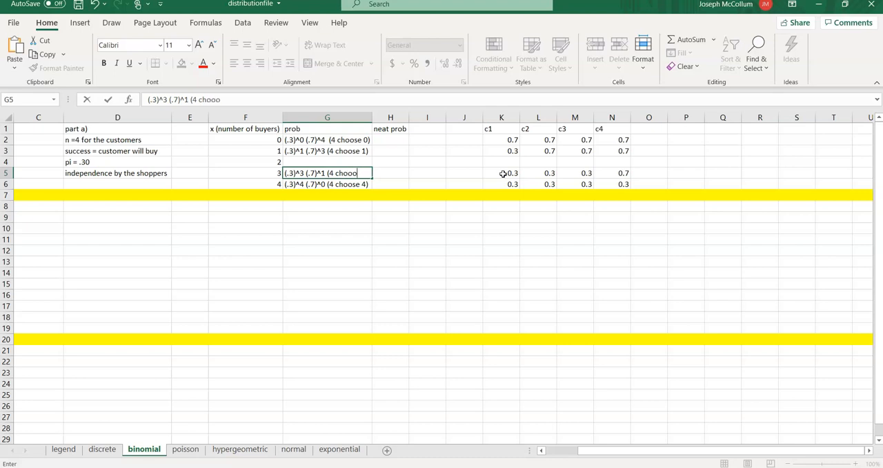
pyautogui.press('BackSpace')
pyautogui.press('BackSpace')
pyautogui.write('se 3)')
pyautogui.press('Up')
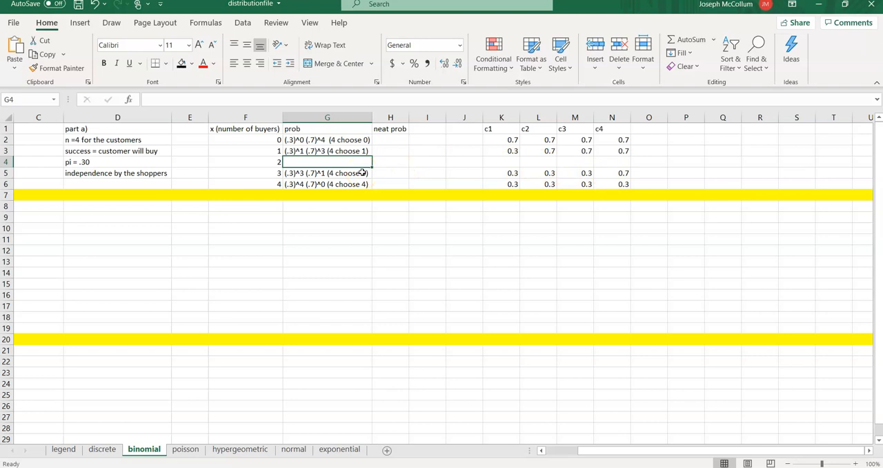
# - Fill the two-buyer case in row 4 with .3 in K4 and L4 and .7 in M4 and N4
pyautogui.click(494, 159)
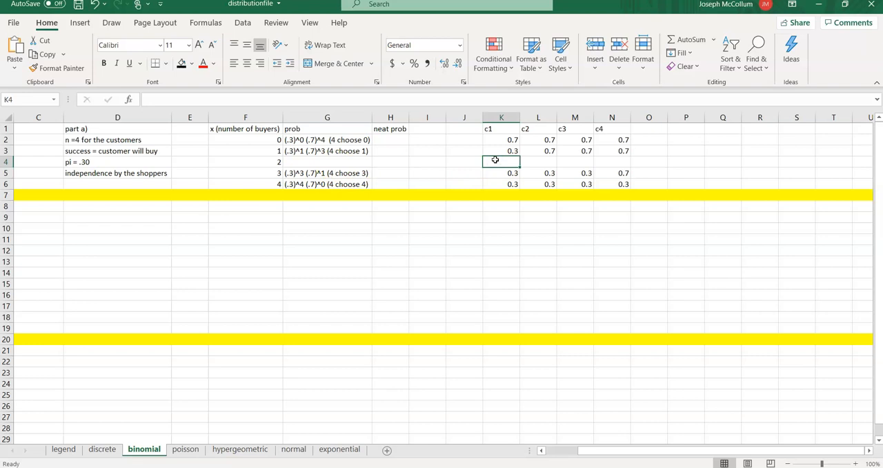
pyautogui.write('.3')
pyautogui.press('Tab')
pyautogui.write('.3')
pyautogui.press('Tab')
pyautogui.write('.7')
pyautogui.press('Tab')
pyautogui.write('.7')
pyautogui.press('Left')
pyautogui.press('Left')
pyautogui.press('Left')
pyautogui.press('Left')
pyautogui.press('Left')
pyautogui.press('Left')
pyautogui.press('Left')
pyautogui.press('Left')
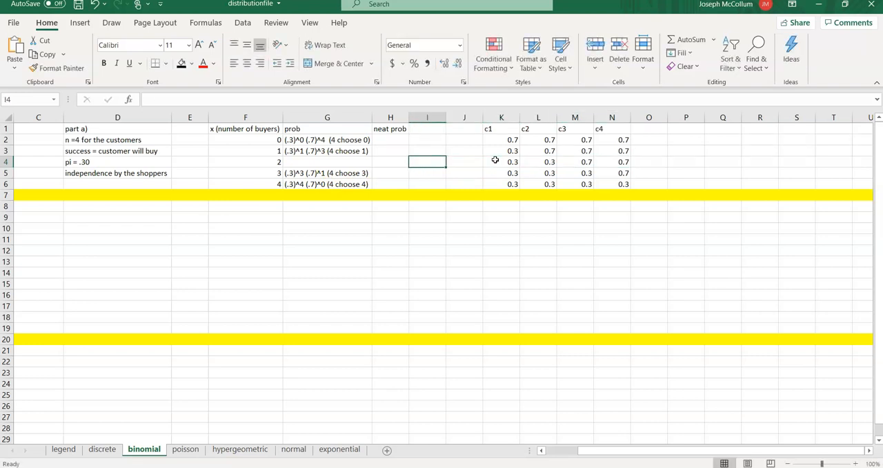
# - Enter the two-buyer expression (.3)^2 (.7)^2 (4 choose 2) in cell G4
pyautogui.press('Right')
pyautogui.write('(')
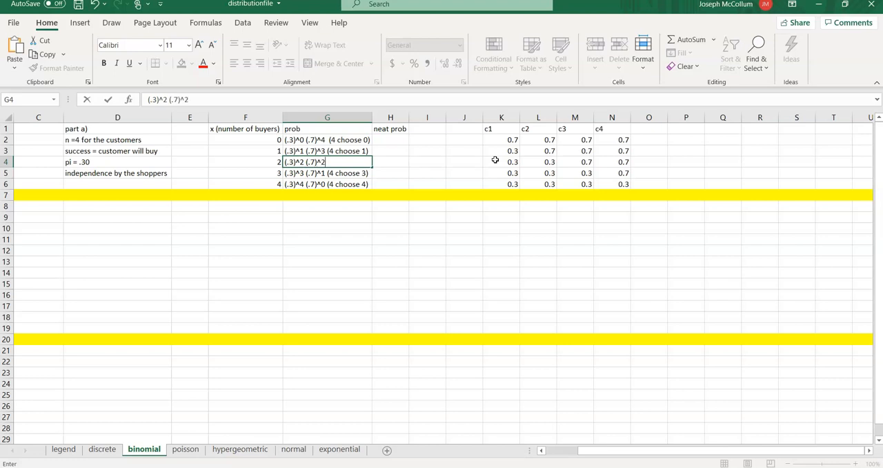
pyautogui.press('Tab')
pyautogui.press('Left')
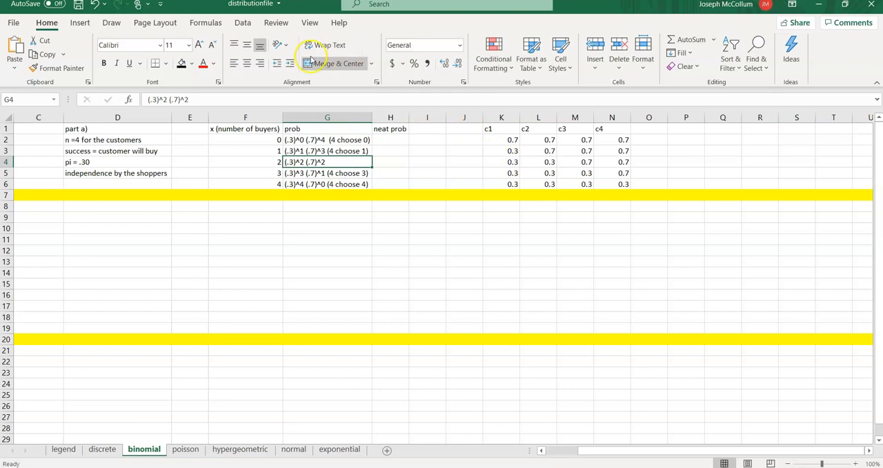
pyautogui.click(200, 98)
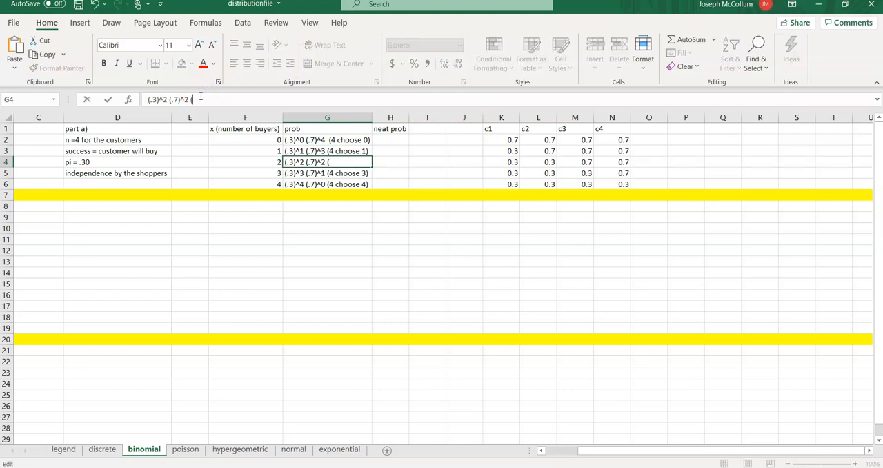
pyautogui.write('oose 2)')
pyautogui.press('Return')
pyautogui.press('Up')
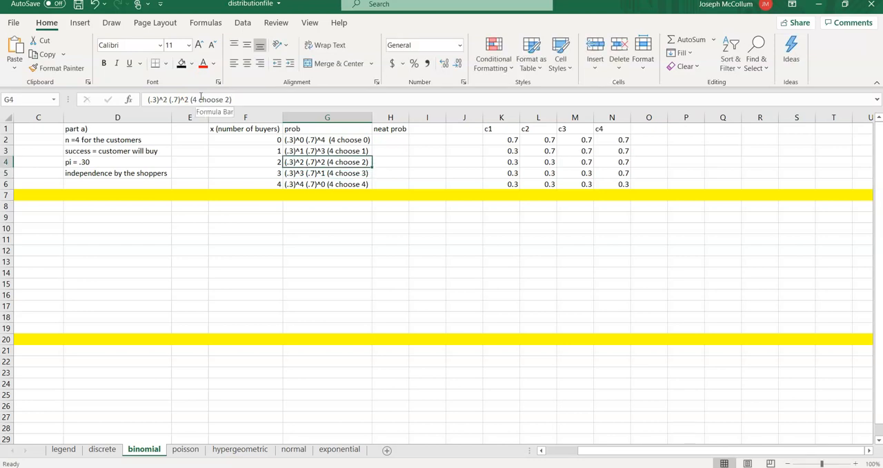
# - Examine the two-buyer values for customers c1 and c2 in K4 and L4
pyautogui.press('Right')
pyautogui.press('Right')
pyautogui.press('Right')
pyautogui.press('Right')
pyautogui.press('Right')
pyautogui.press('Left')
pyautogui.press('Right')
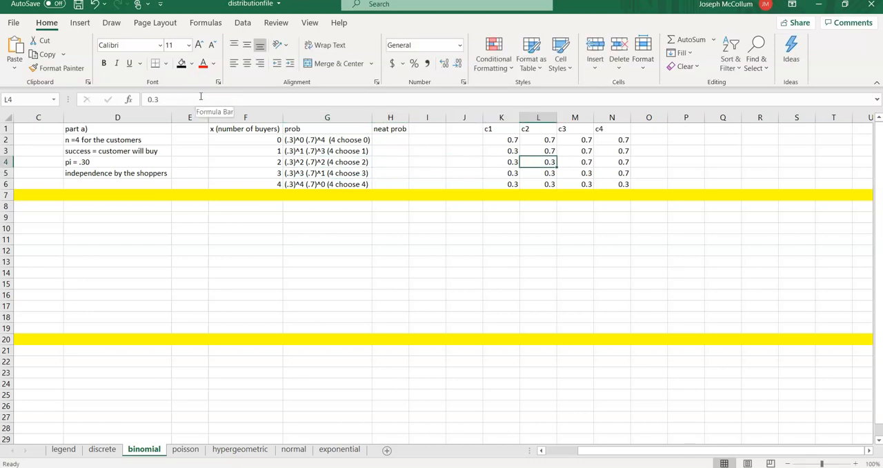
pyautogui.press('Left')
pyautogui.press('Right')
pyautogui.press('Left')
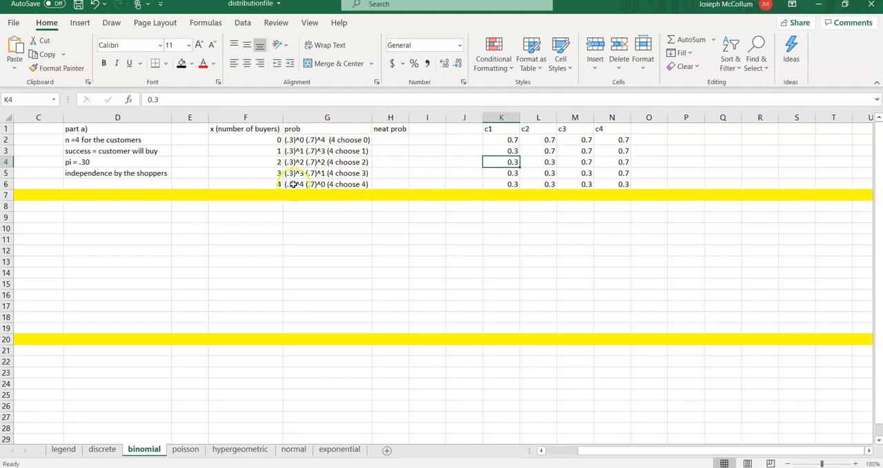
# - Select cell H2 under neat prob and switch to fsheet2020.pdf in Adobe Acrobat Reader to consult the binomial distribution formulas
pyautogui.click(378, 142)
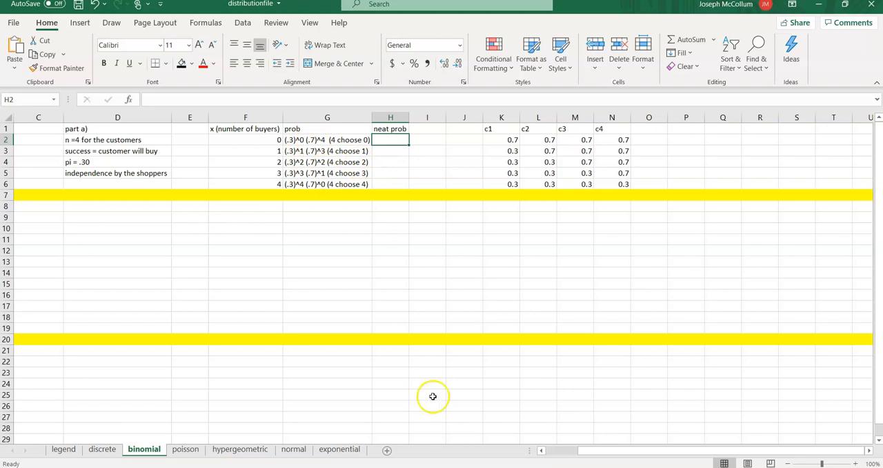
pyautogui.click(509, 467)
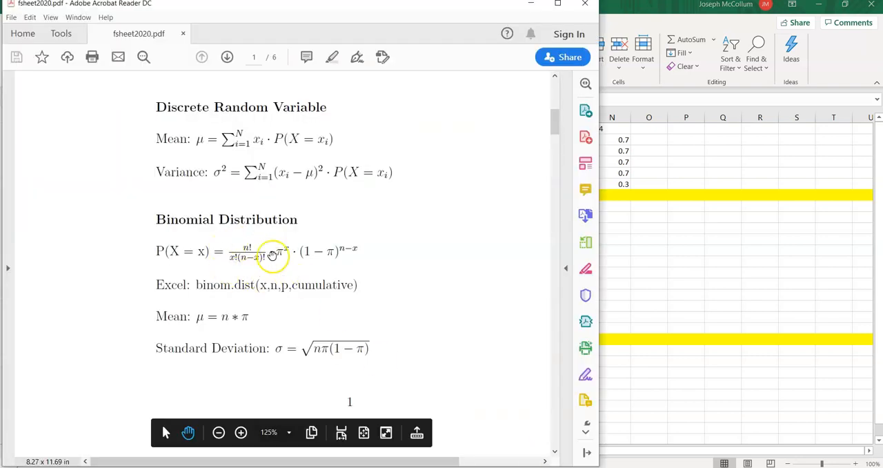
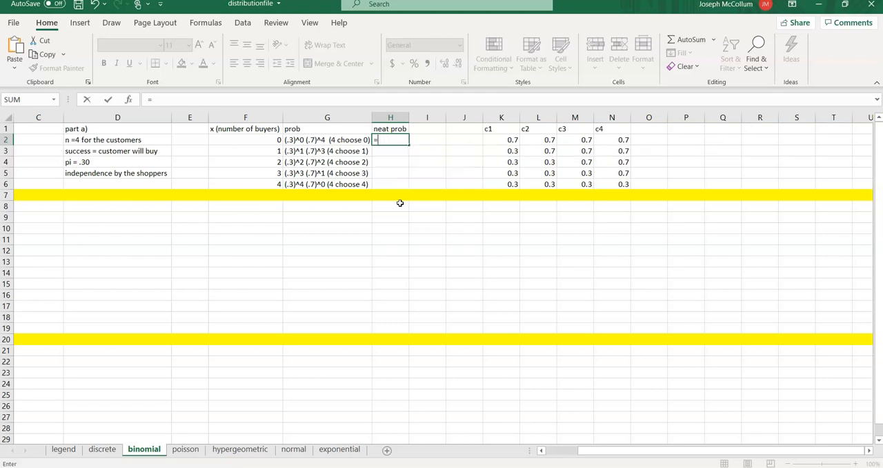
pyautogui.press('BackSpace')
# - Discard the formula started in cell H2 and widen the neat prob column slightly
pyautogui.click(310, 284)
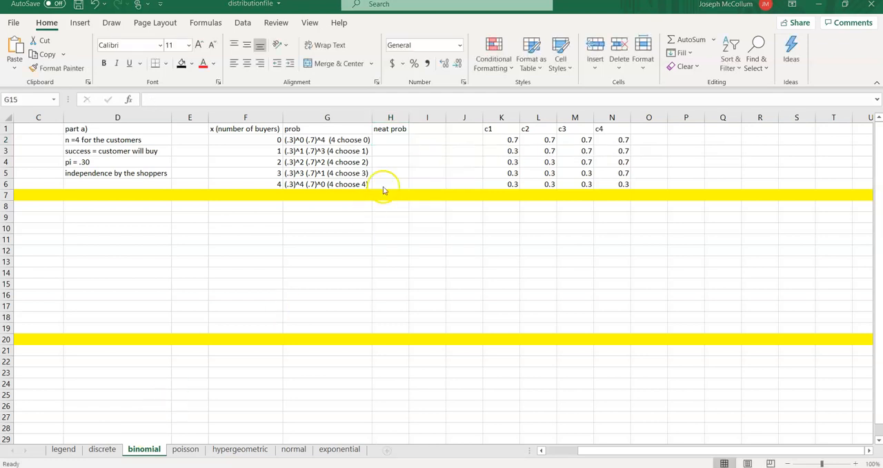
pyautogui.doubleClick(391, 138)
pyautogui.click(391, 139)
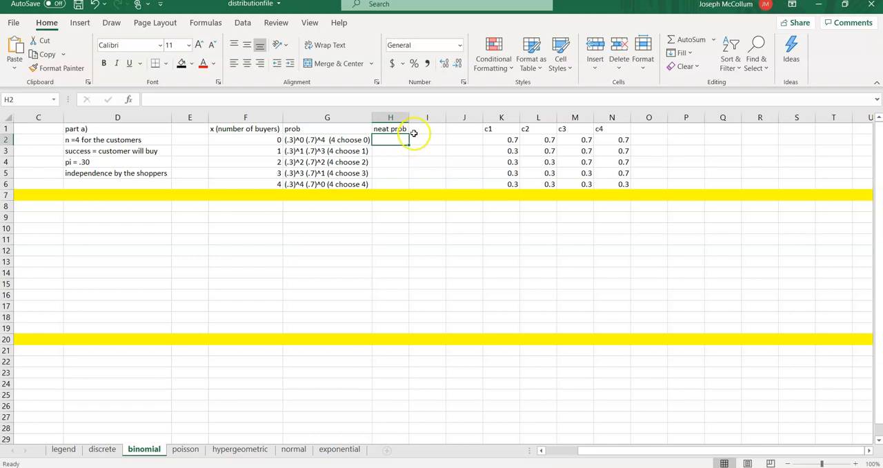
pyautogui.moveTo(409, 117); pyautogui.dragTo(417, 117)
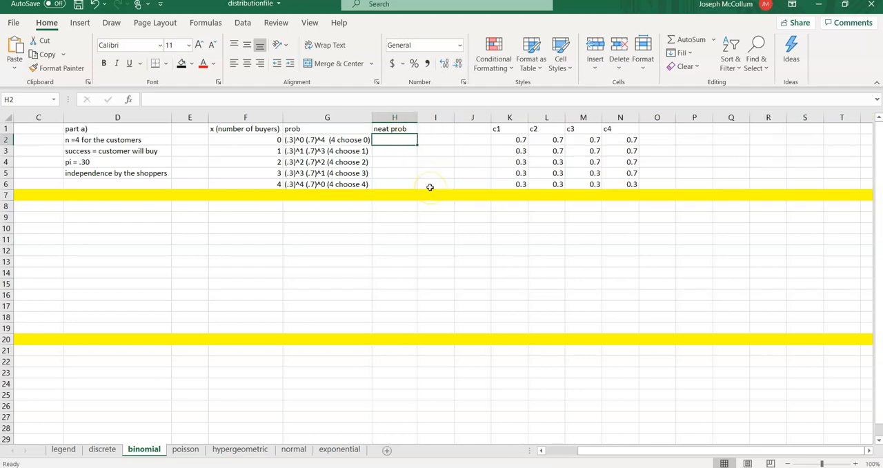
# - Enter the formula =COMBIN(4,0) in cell H2 for the zero-buyer case
pyautogui.write('=')
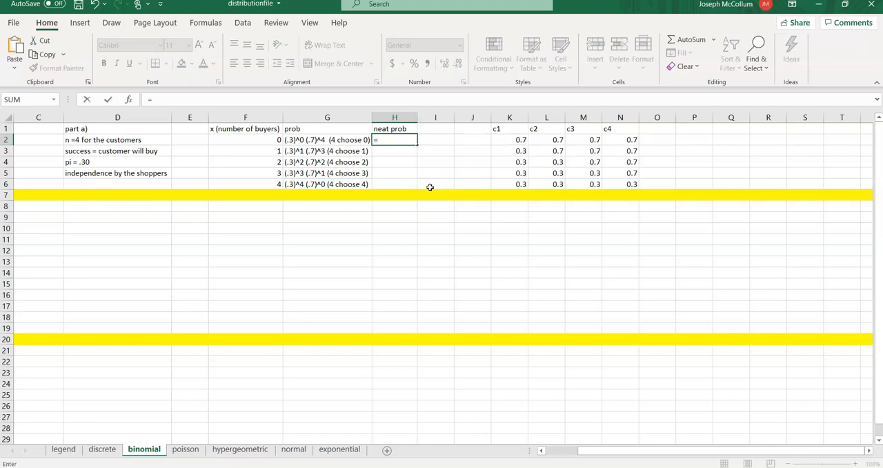
pyautogui.write('choose(')
pyautogui.press('BackSpace')
pyautogui.press('BackSpace')
pyautogui.press('BackSpace')
pyautogui.press('BackSpace')
pyautogui.press('BackSpace')
pyautogui.press('BackSpace')
pyautogui.press('BackSpace')
pyautogui.write('co')
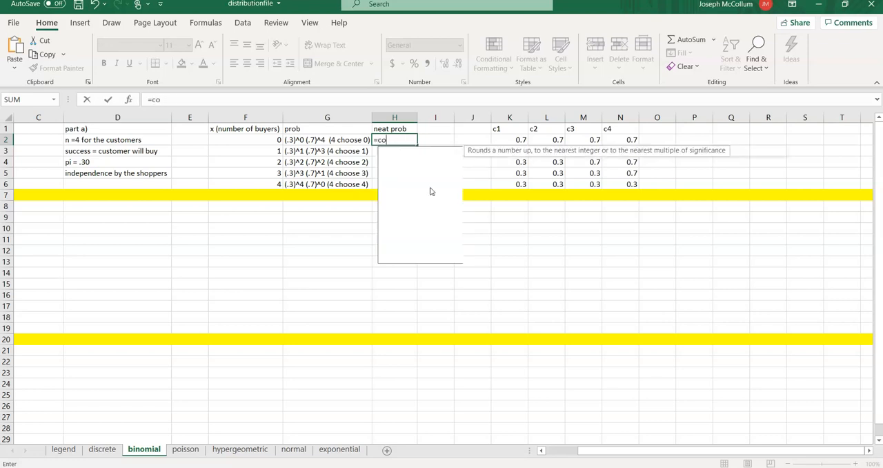
pyautogui.write('mbin(')
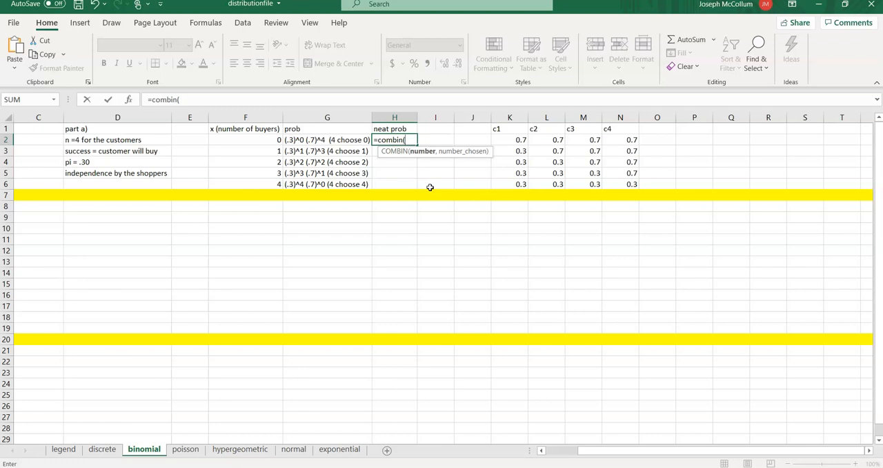
pyautogui.write('4,0')
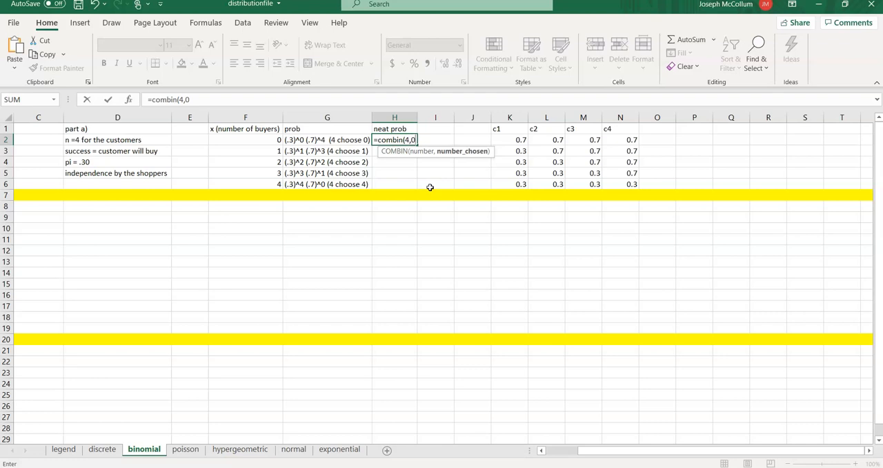
pyautogui.write(')')
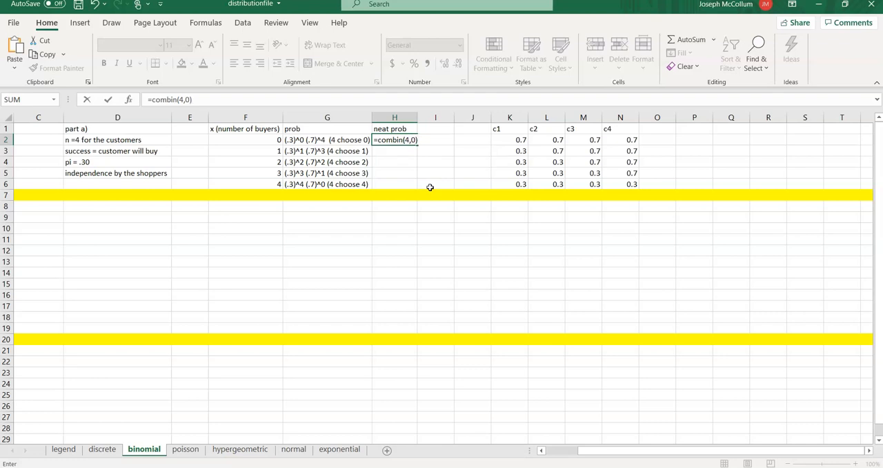
pyautogui.press('Return')
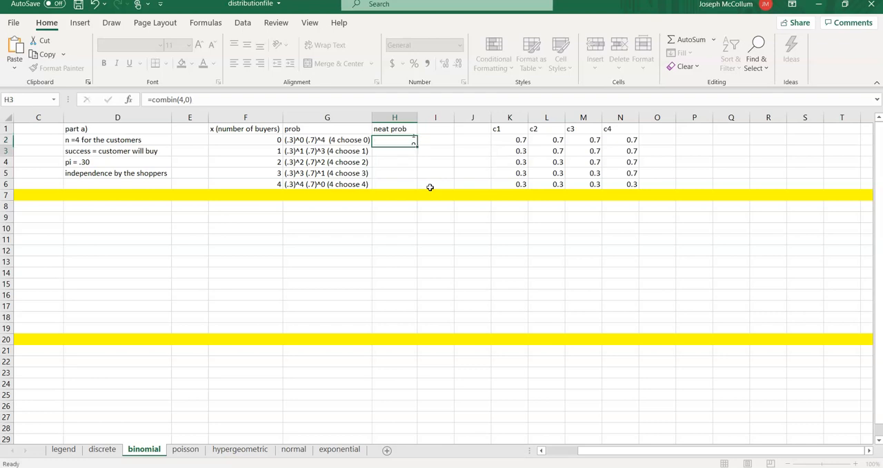
# - Extend the formula in H2 to =COMBIN(4,0) *(0.3)^0 *0.7^4
pyautogui.press('Up')
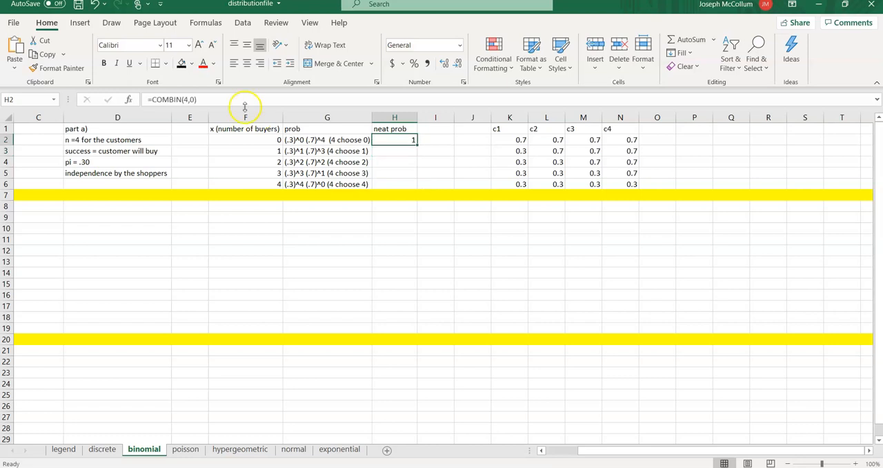
pyautogui.click(207, 99)
pyautogui.write('*')
pyautogui.write('(0.3')
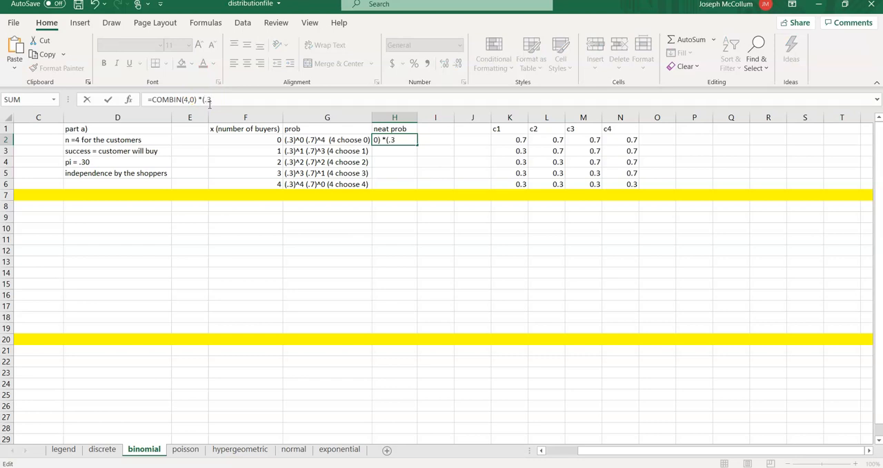
pyautogui.write(')^')
pyautogui.write('0')
pyautogui.write(' *0')
pyautogui.write('.')
pyautogui.write('7^')
pyautogui.write('4')
pyautogui.hotkey('ctrl', 'Return')
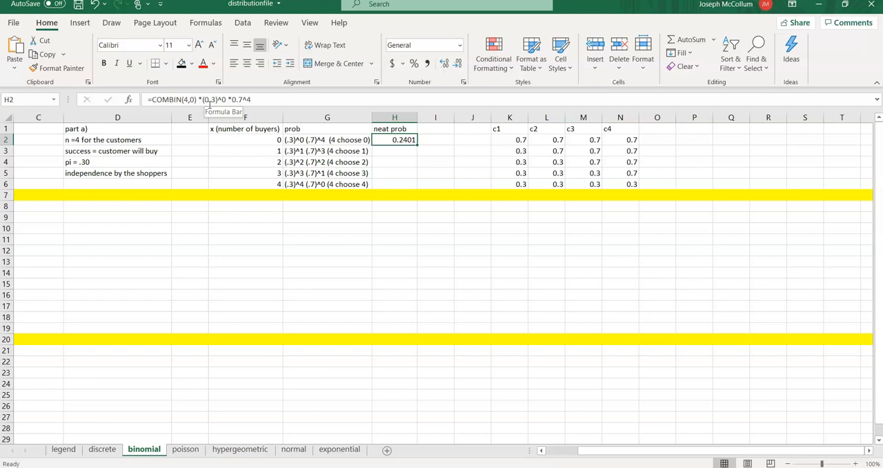
# - Copy the H2 probability formula down through cell H6
pyautogui.press('Down')
pyautogui.press('Up')
pyautogui.moveTo(416, 145); pyautogui.dragTo(409, 185)
# - Change the one-buyer formula in H3 to =COMBIN(4,1) *(0.3)^1 *0.7^3
pyautogui.doubleClick(399, 149)
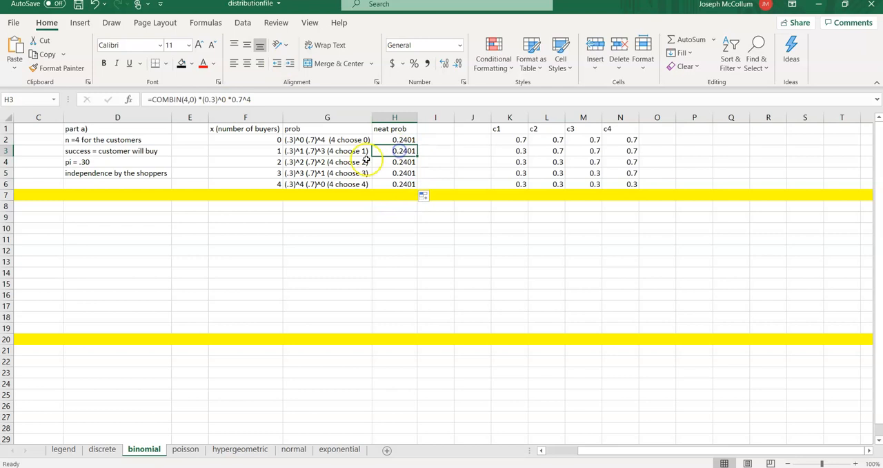
pyautogui.click(193, 100)
pyautogui.press('BackSpace')
pyautogui.write('1')
pyautogui.press('Right')
pyautogui.press('Right')
pyautogui.press('Right')
pyautogui.press('Right')
pyautogui.press('Right')
pyautogui.press('Right')
pyautogui.press('Right')
pyautogui.press('Right')
pyautogui.press('Right')
pyautogui.press('Right')
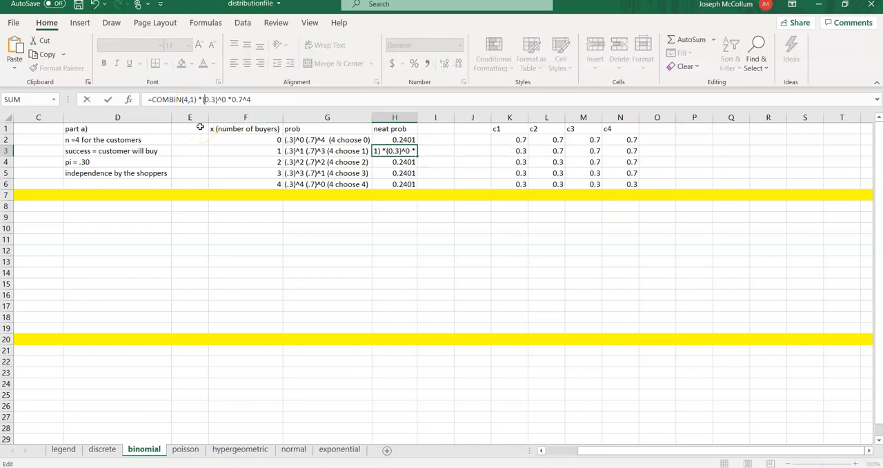
pyautogui.press('BackSpace')
pyautogui.write('1')
pyautogui.press('Right')
pyautogui.press('Right')
pyautogui.press('Right')
pyautogui.press('Right')
pyautogui.press('Right')
pyautogui.press('Right')
pyautogui.press('Right')
pyautogui.press('BackSpace')
pyautogui.write('3')
pyautogui.press('Return')
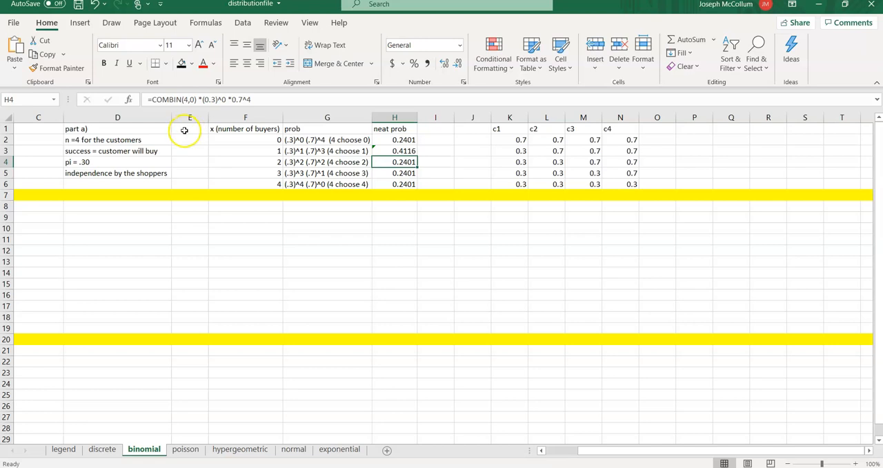
# - Change the two-buyer formula in H4 to =COMBIN(4,2) *(0.3)^2 *0.7^2
pyautogui.click(192, 101)
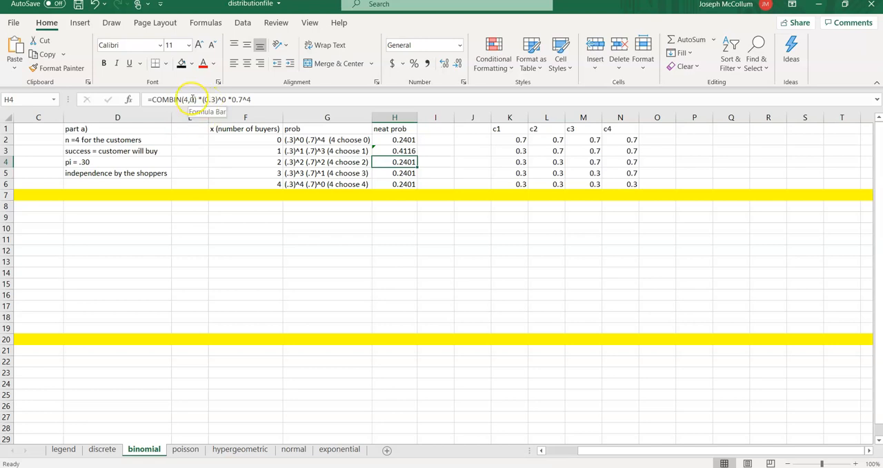
pyautogui.press('BackSpace')
pyautogui.write('2')
pyautogui.press('Right')
pyautogui.press('Right')
pyautogui.press('Right')
pyautogui.press('Right')
pyautogui.press('Right')
pyautogui.press('Right')
pyautogui.press('Right')
pyautogui.press('Right')
pyautogui.press('Right')
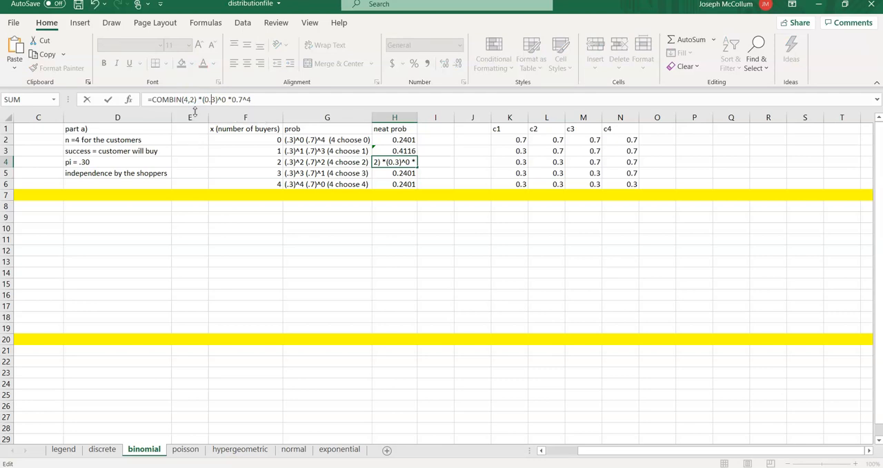
pyautogui.press('Delete')
pyautogui.write('2')
pyautogui.press('Right')
pyautogui.press('Right')
pyautogui.press('Right')
pyautogui.press('Right')
pyautogui.press('Right')
pyautogui.press('Right')
pyautogui.press('Right')
pyautogui.press('BackSpace')
pyautogui.write('2')
pyautogui.press('Return')
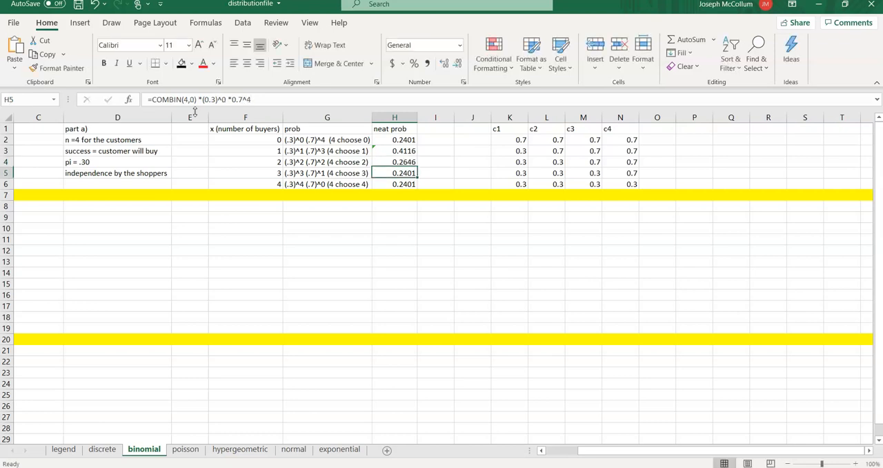
pyautogui.press('Up')
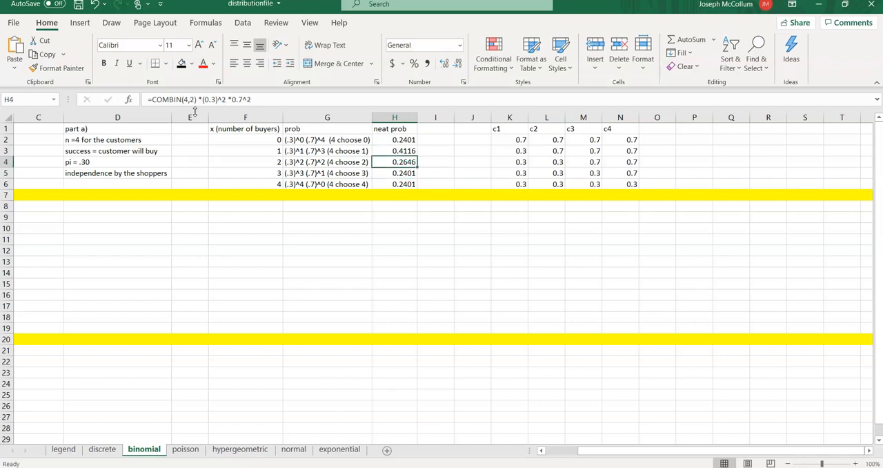
# - Change the three-buyer formula in H5 to =COMBIN(4,3) *(0.3)^3 *0.7^1
pyautogui.press('Down')
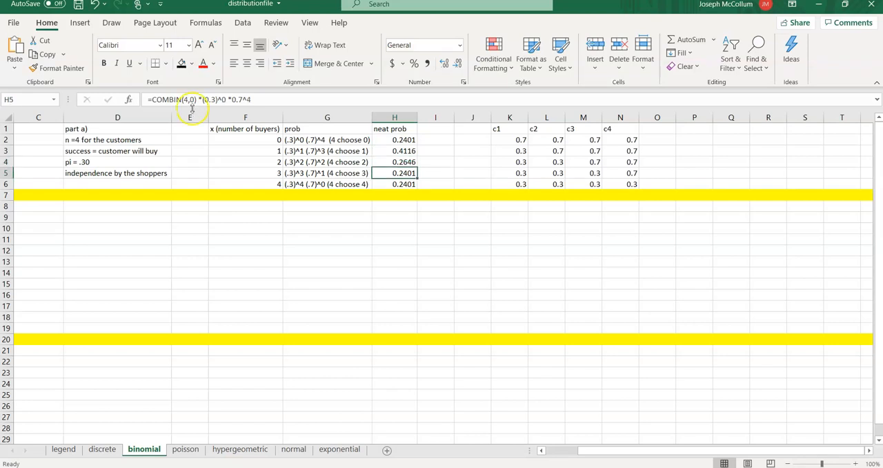
pyautogui.click(194, 100)
pyautogui.press('BackSpace')
pyautogui.write('3')
pyautogui.press('Right')
pyautogui.press('Right')
pyautogui.press('Right')
pyautogui.press('Right')
pyautogui.press('Right')
pyautogui.press('Right')
pyautogui.press('Right')
pyautogui.press('Right')
pyautogui.press('Right')
pyautogui.press('BackSpace')
pyautogui.write('3')
pyautogui.press('Right')
pyautogui.press('Right')
pyautogui.press('Right')
pyautogui.press('Right')
pyautogui.press('Right')
pyautogui.press('Right')
pyautogui.press('Right')
pyautogui.press('BackSpace')
pyautogui.write('1')
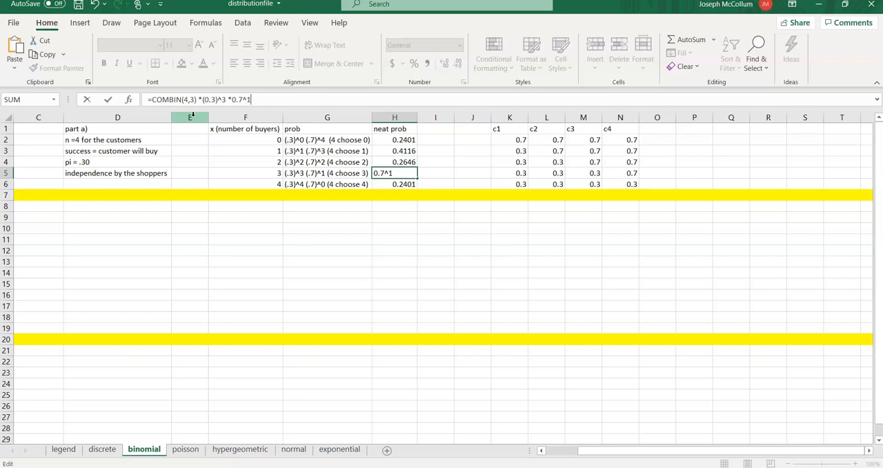
pyautogui.press('Return')
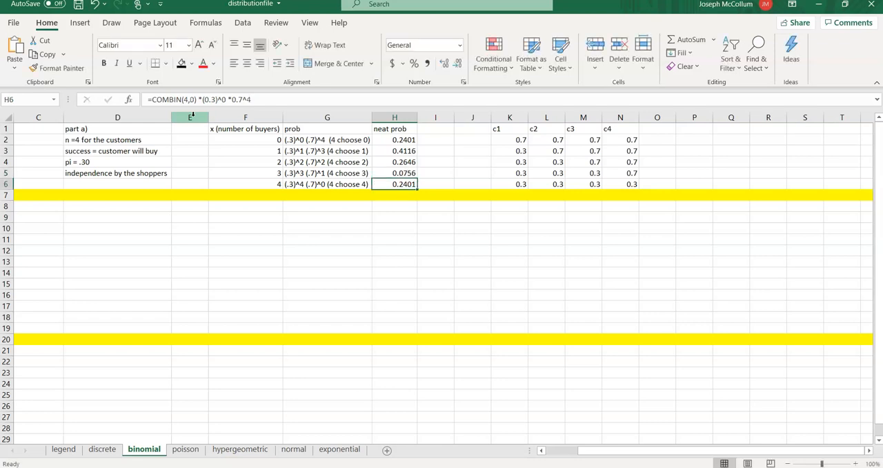
# - Change the four-buyer formula in H6 to =COMBIN(4,4) *(0.3)^4 *0.7^0
pyautogui.click(193, 99)
pyautogui.press('BackSpace')
pyautogui.write('4')
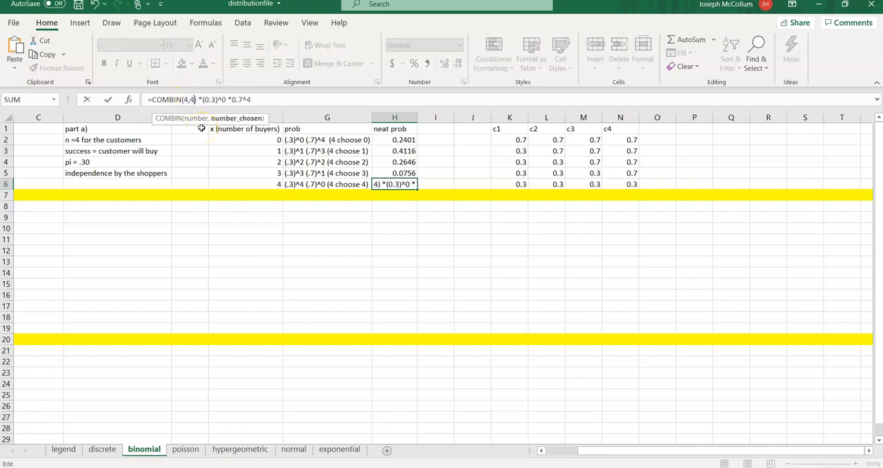
pyautogui.press('Right')
pyautogui.press('Right')
pyautogui.press('Right')
pyautogui.press('Right')
pyautogui.press('Right')
pyautogui.press('Right')
pyautogui.press('Right')
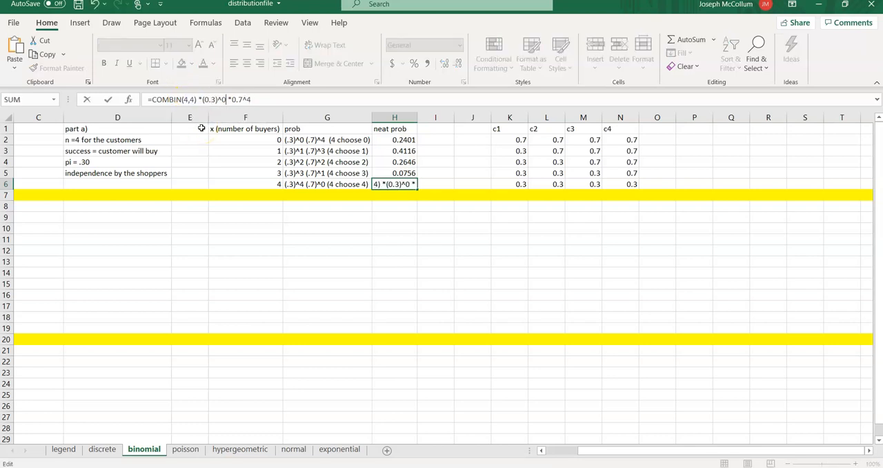
pyautogui.press('BackSpace')
pyautogui.write('4')
pyautogui.press('Right')
pyautogui.press('Right')
pyautogui.press('Right')
pyautogui.press('Right')
pyautogui.press('Right')
pyautogui.press('Right')
pyautogui.press('Delete')
pyautogui.write('0')
pyautogui.press('Return')
pyautogui.press('Up')
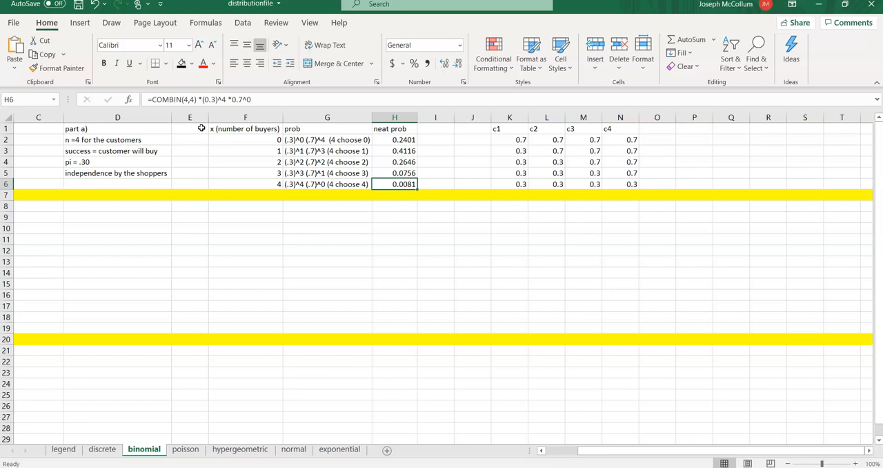
# - Insert a new row above the yellow row 7 and enter the label check in cell G7
pyautogui.rightClick(6, 196)
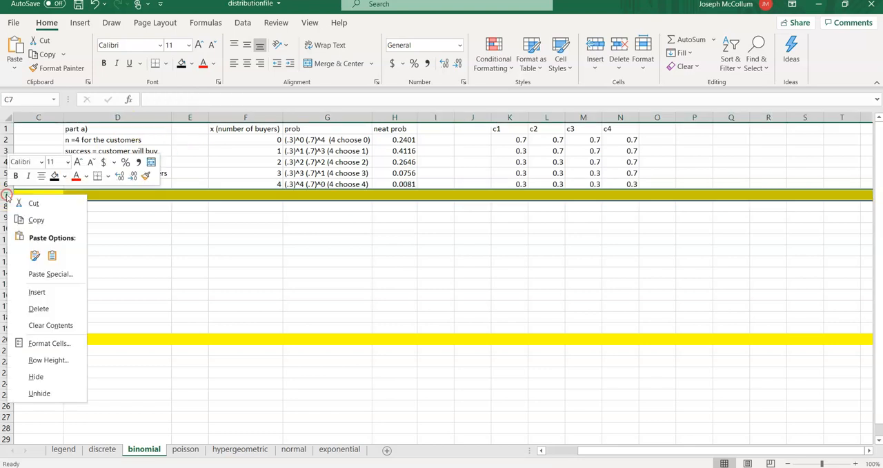
pyautogui.click(37, 292)
pyautogui.click(295, 196)
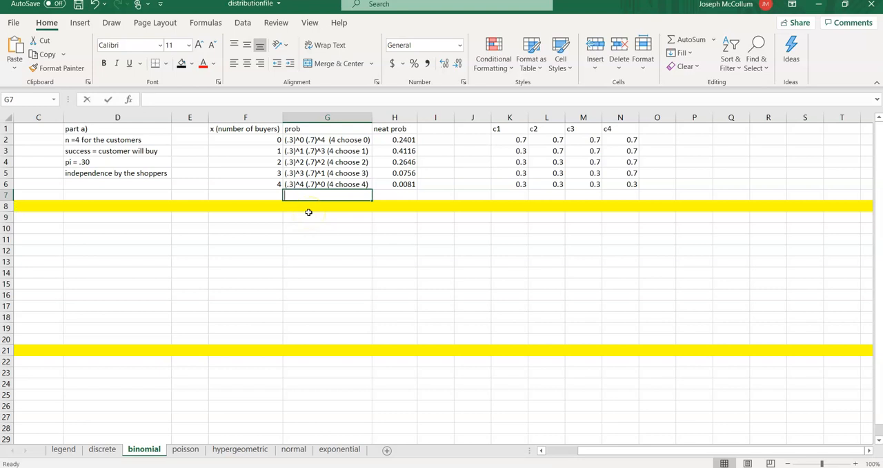
pyautogui.write('check')
pyautogui.press('Tab')
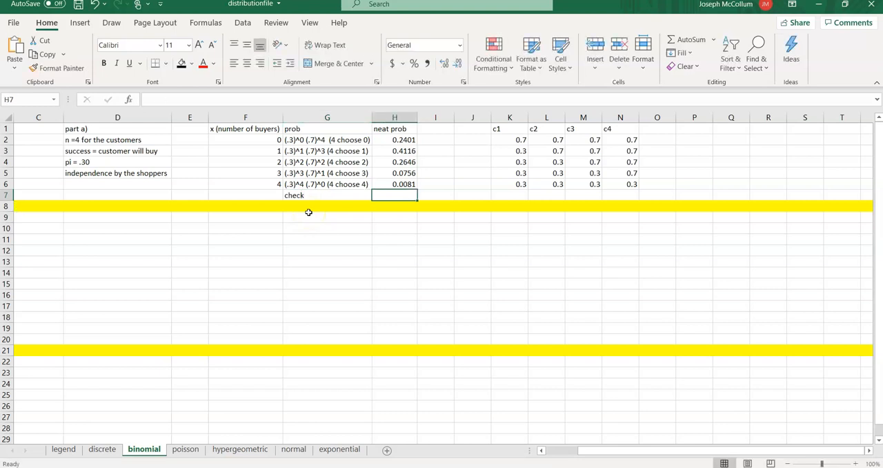
# - Add up the five probabilities in H7 with the formula =SUM(H2:H6)
pyautogui.write('=sum(')
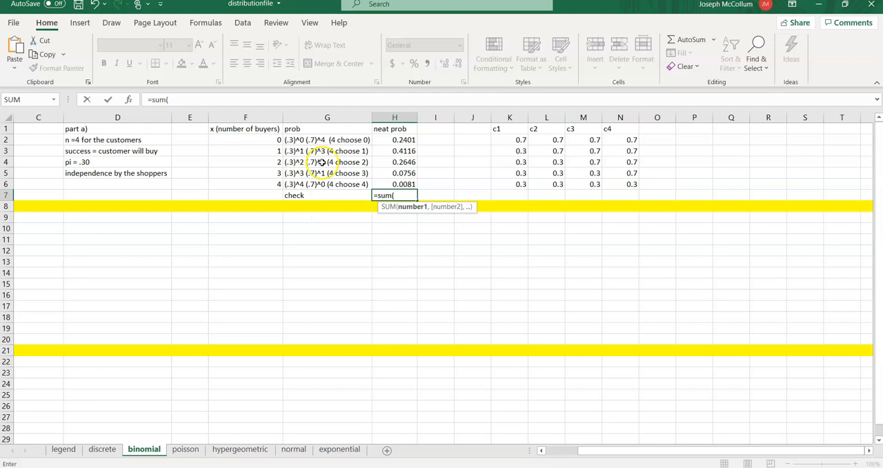
pyautogui.moveTo(386, 140); pyautogui.dragTo(378, 182)
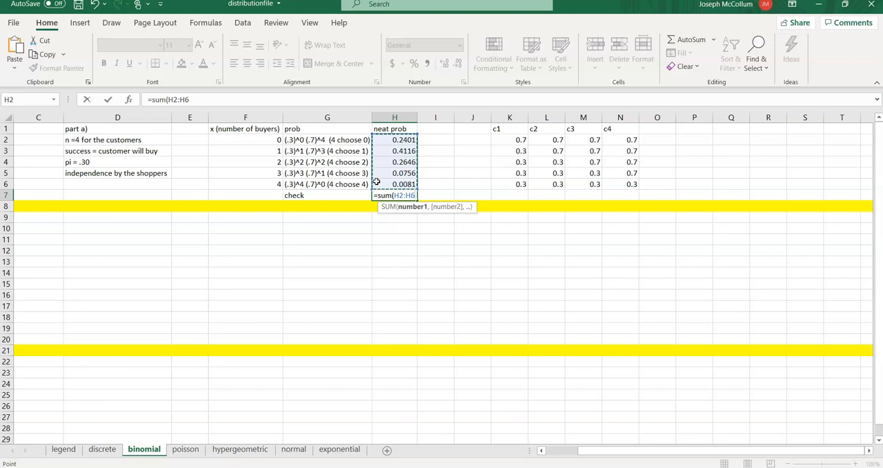
pyautogui.press('Return')
pyautogui.click(378, 193)
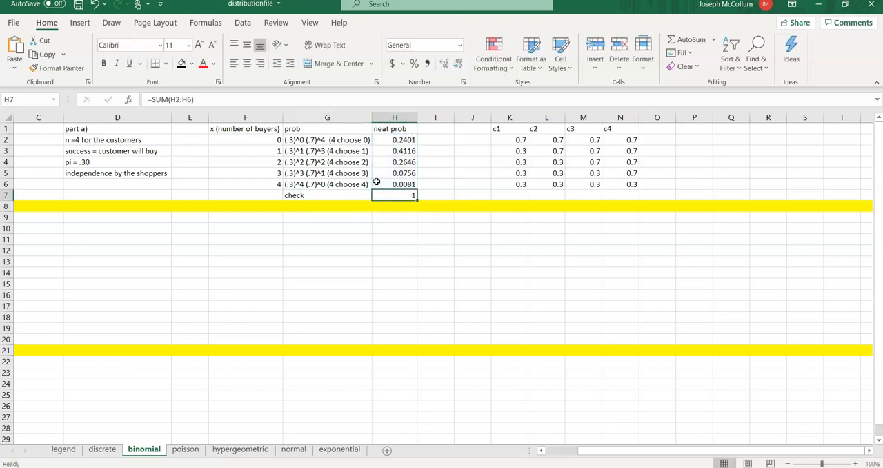
# - Fill the check cells G7:H7 with light green and return to cell H2
pyautogui.click(370, 197)
pyautogui.moveTo(370, 197); pyautogui.dragTo(383, 196)
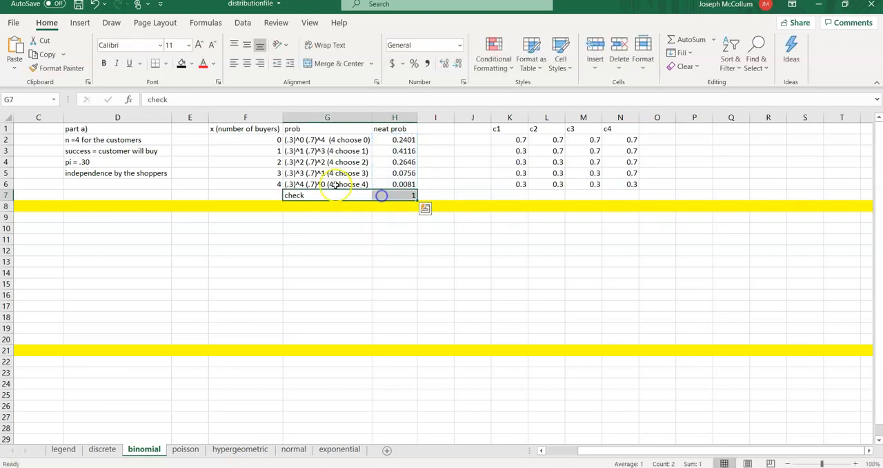
pyautogui.click(191, 62)
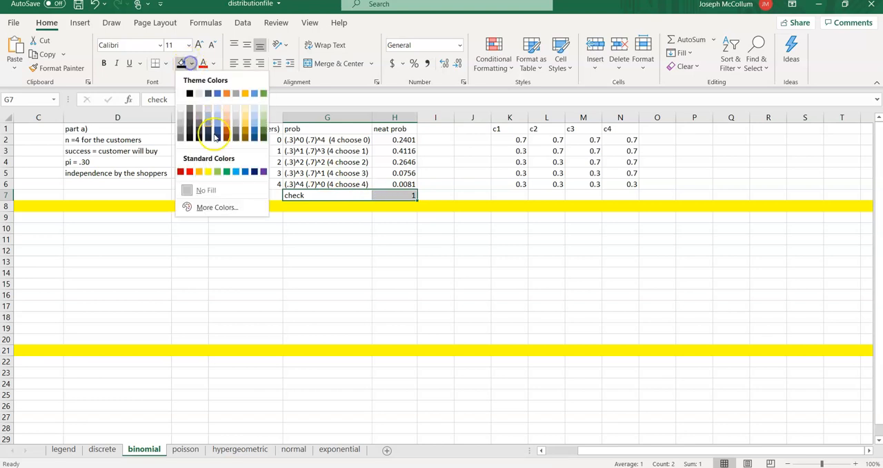
pyautogui.click(218, 171)
pyautogui.click(394, 196)
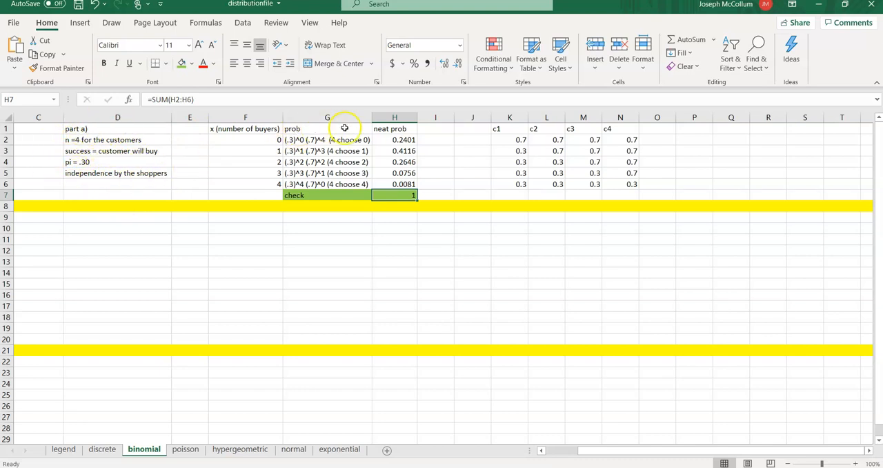
pyautogui.click(388, 138)
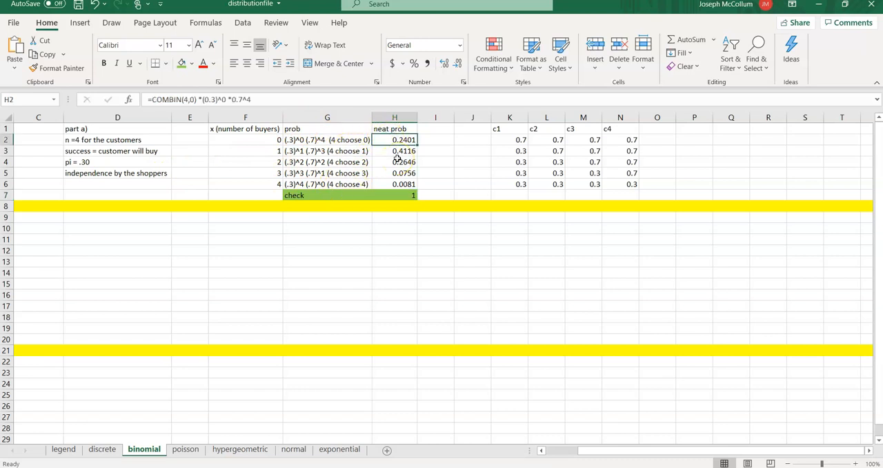
# - Enter the column header x*p in cell I1, beside the neat prob column
pyautogui.press('Up')
pyautogui.press('Right')
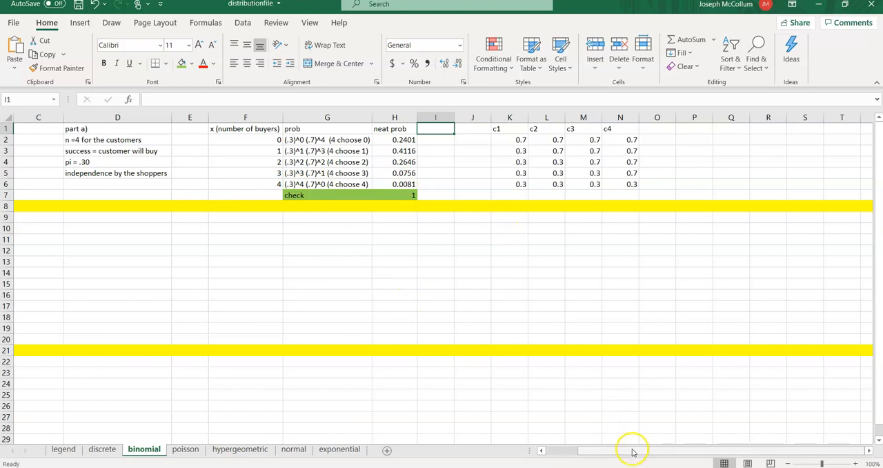
pyautogui.moveTo(630, 449); pyautogui.dragTo(568, 450)
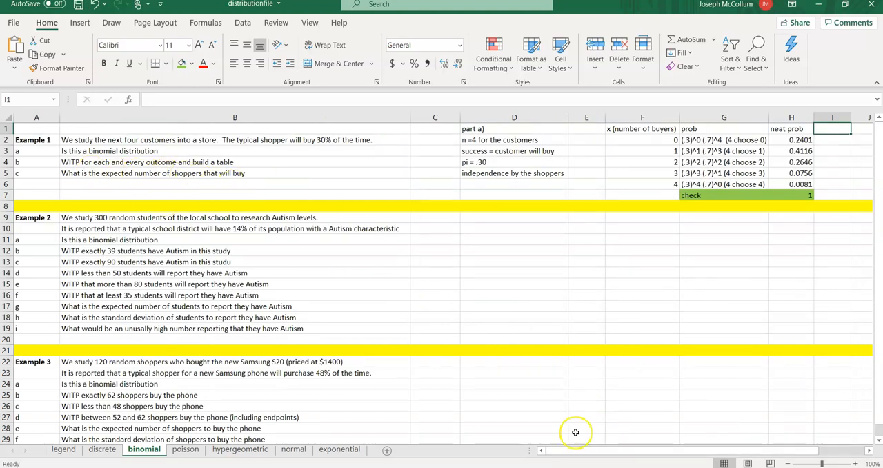
pyautogui.moveTo(584, 449); pyautogui.dragTo(650, 453)
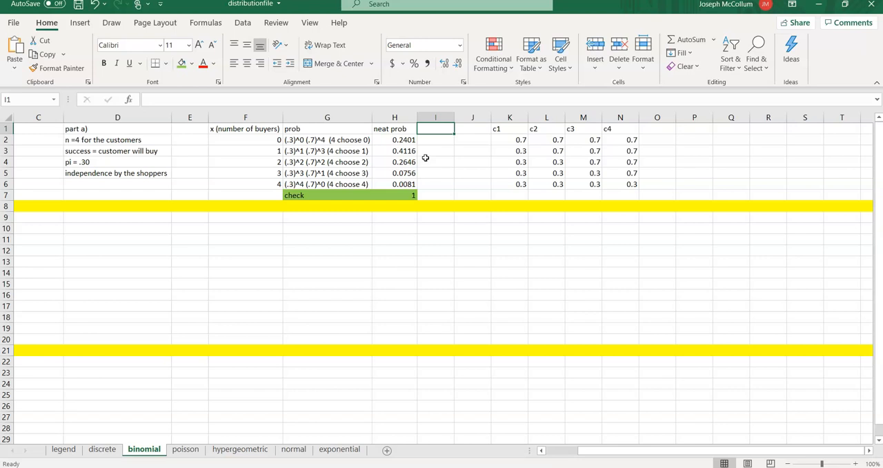
pyautogui.write('x*p')
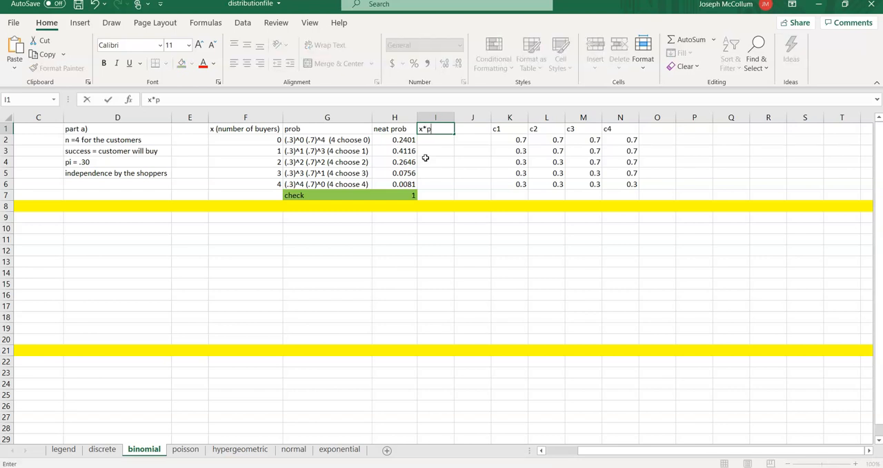
pyautogui.press('Return')
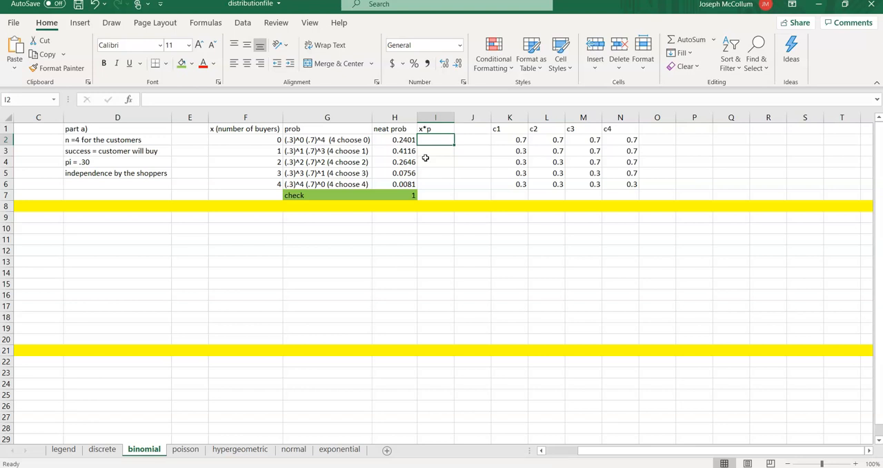
# - Multiply buyers by probability in I2 with the formula =F2*H2 and copy it down to I6
pyautogui.write('=')
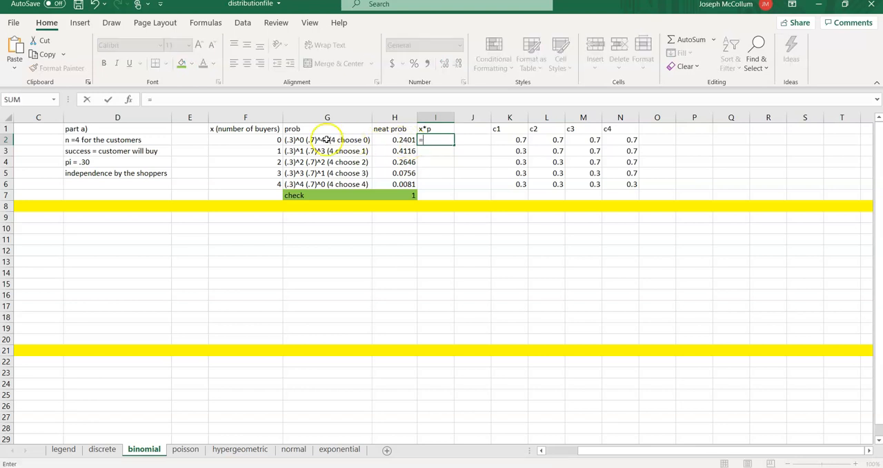
pyautogui.click(257, 140)
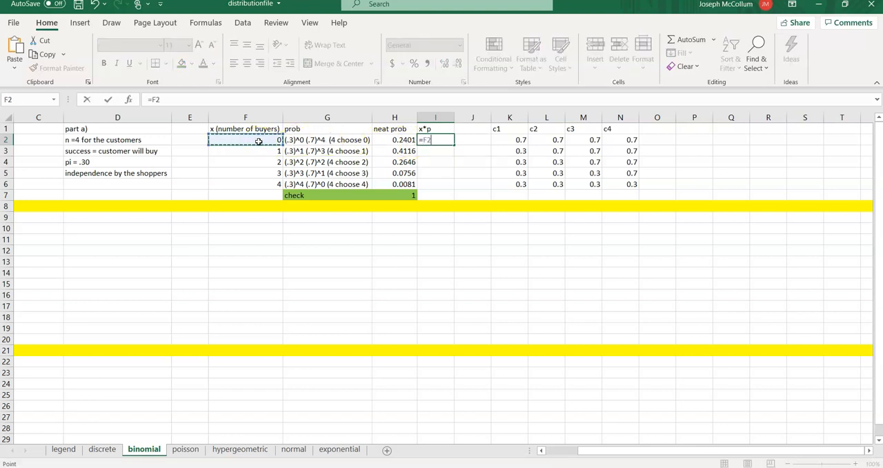
pyautogui.write('*')
pyautogui.click(391, 138)
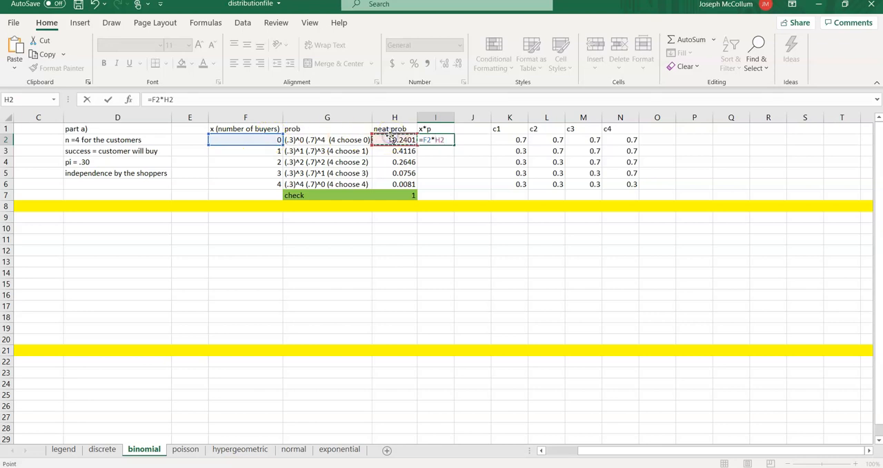
pyautogui.press('Return')
pyautogui.click(436, 140)
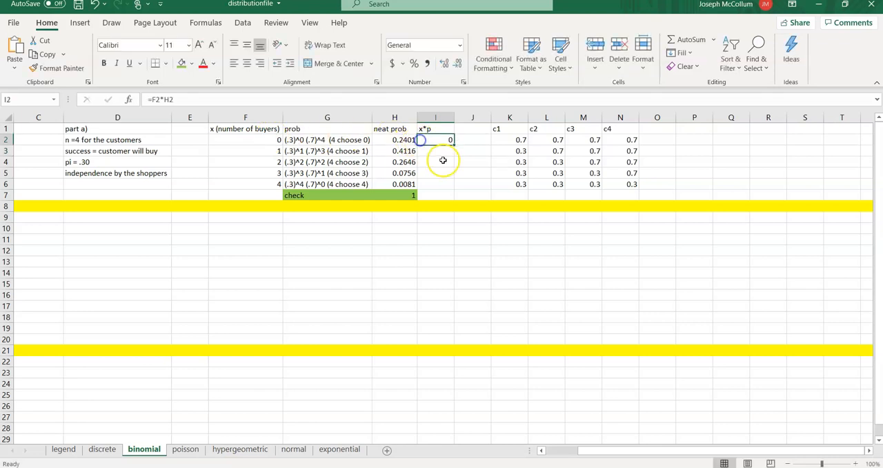
pyautogui.moveTo(453, 145); pyautogui.dragTo(432, 196)
# - Copy the sum formula from H7 into I7 and fill I7 with orange
pyautogui.click(419, 196)
pyautogui.click(413, 196)
pyautogui.click(410, 196)
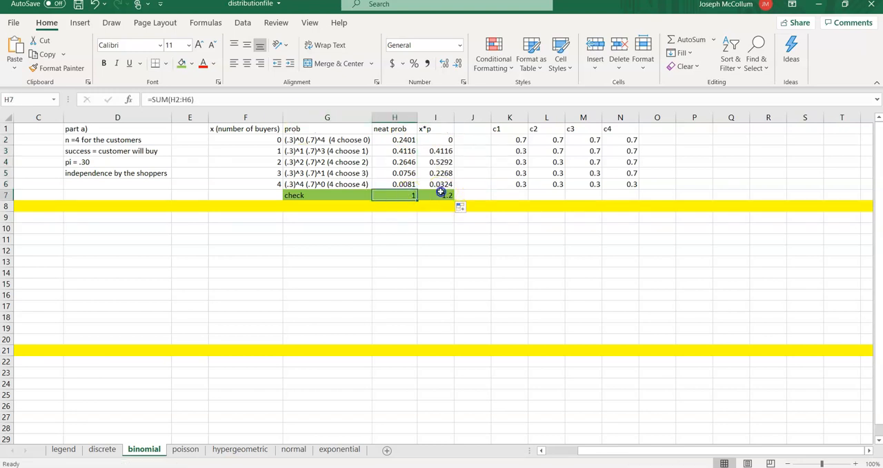
pyautogui.click(436, 195)
pyautogui.click(191, 63)
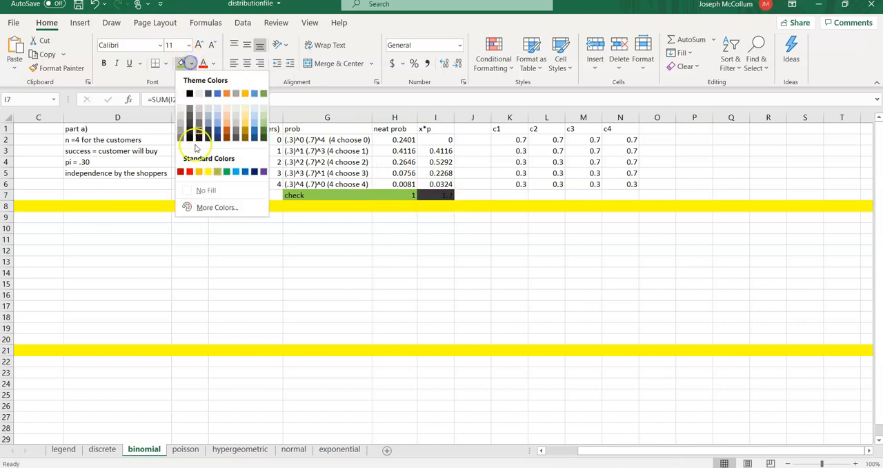
pyautogui.click(199, 171)
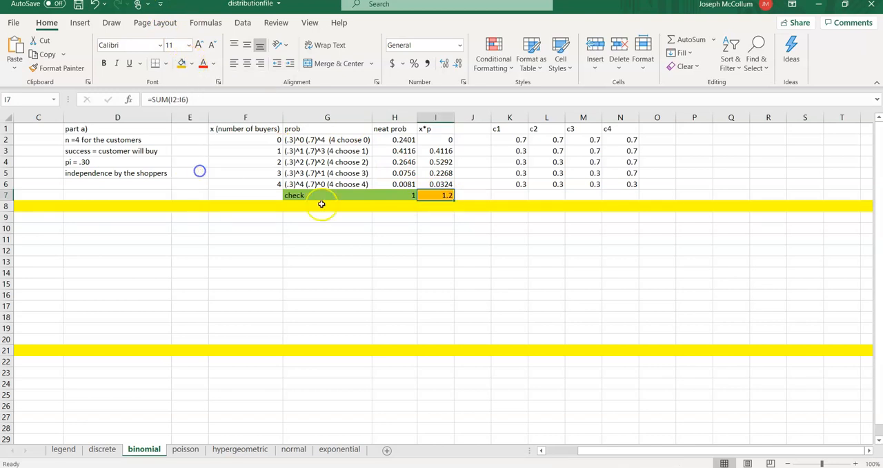
# - Label cell J7 average number of buyers and widen column J to fit the text
pyautogui.click(468, 196)
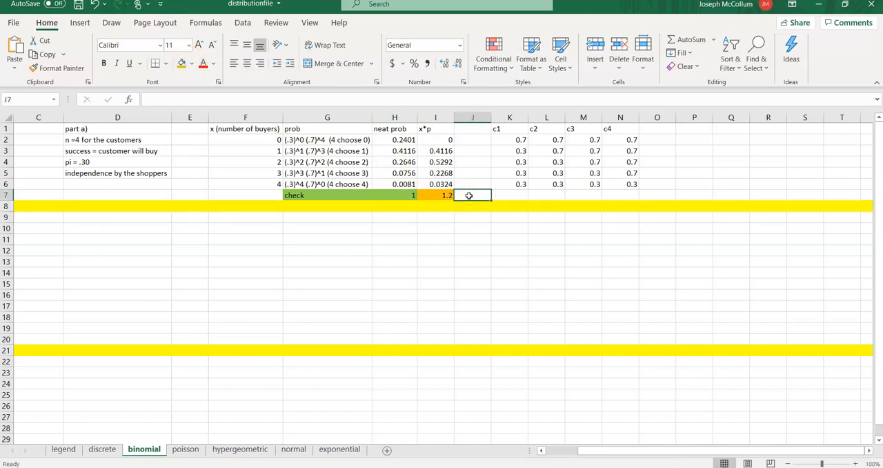
pyautogui.write('me')
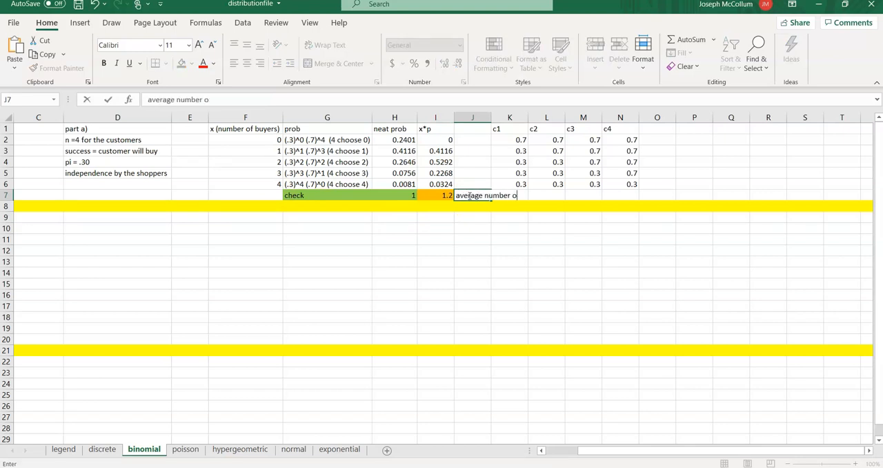
pyautogui.write('rs')
pyautogui.press('Return')
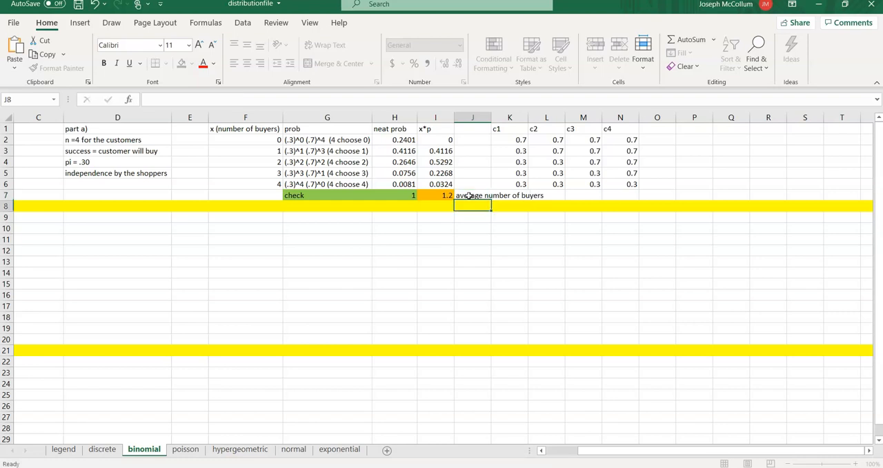
pyautogui.doubleClick(492, 118)
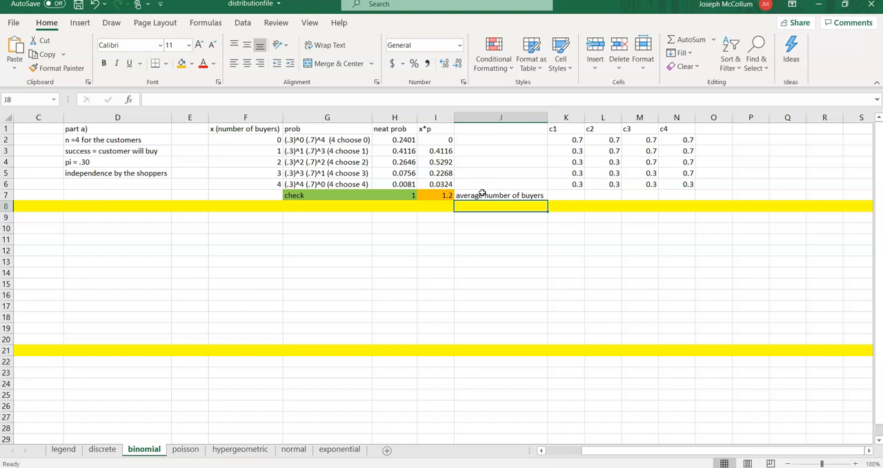
# - Enter the sample buyer counts 2, 1, 4 and six more 1s in cells H9:H17
pyautogui.click(406, 217)
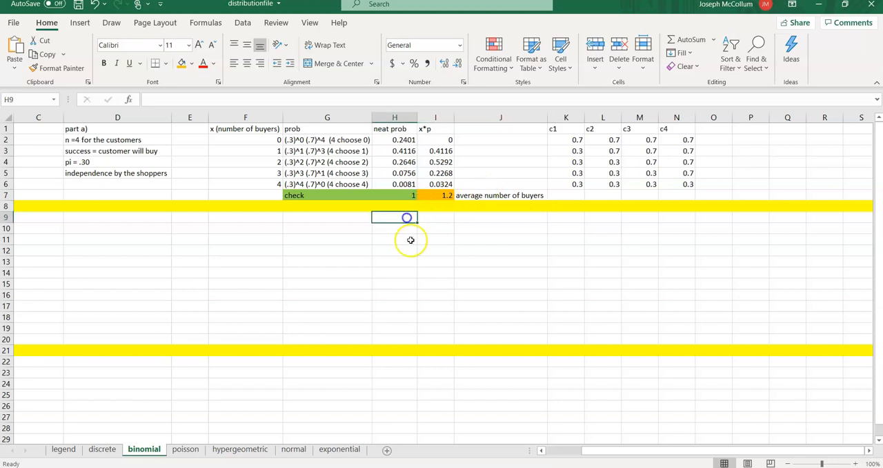
pyautogui.write('2')
pyautogui.press('Return')
pyautogui.write('1')
pyautogui.press('Return')
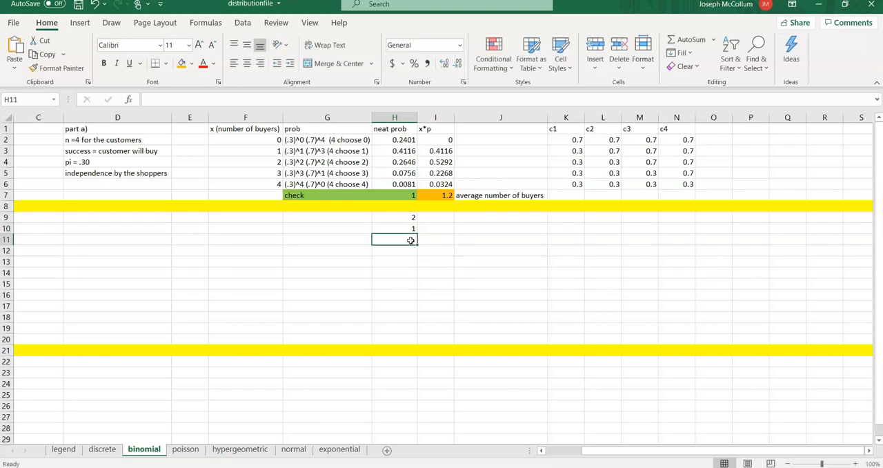
pyautogui.press('Return')
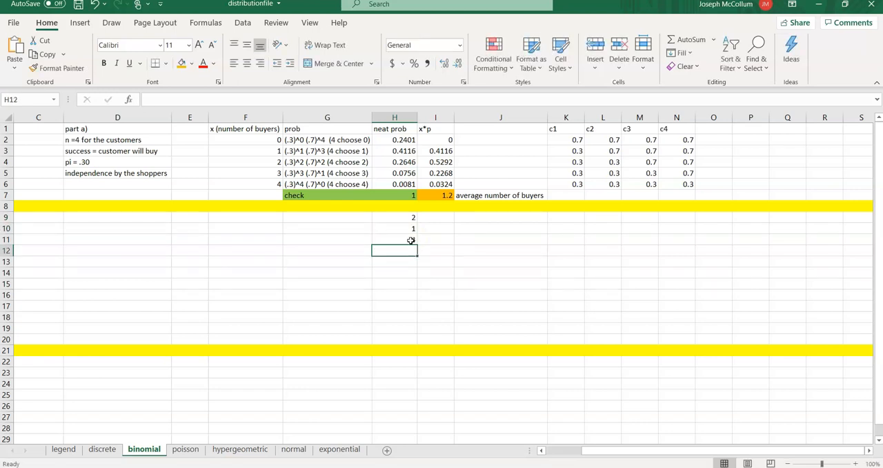
pyautogui.write('1 1')
pyautogui.press('Return')
pyautogui.write('1')
pyautogui.press('Return')
pyautogui.write('1')
pyautogui.press('Return')
pyautogui.write('1')
pyautogui.press('Return')
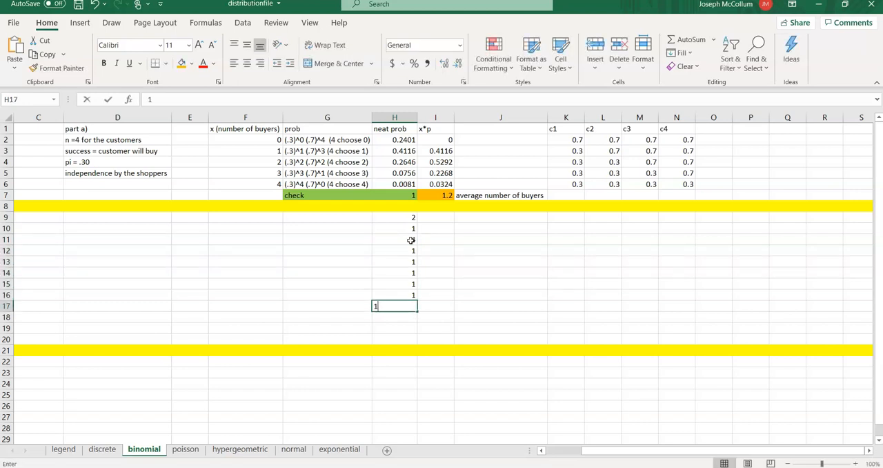
pyautogui.write('1')
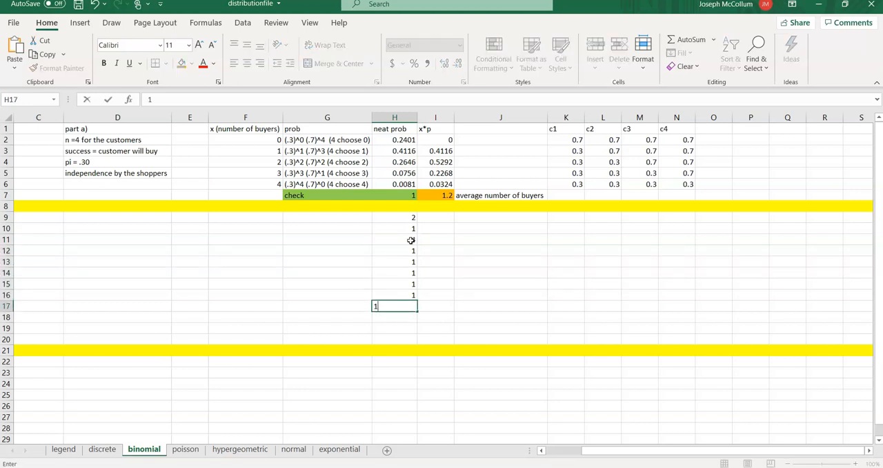
pyautogui.click(445, 196)
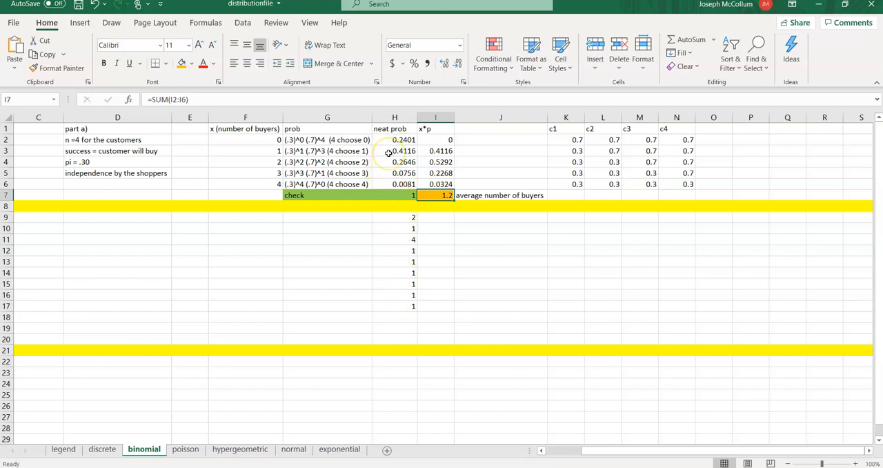
# - Clear the sample buyer counts from H9:H17 and return to cell I7
pyautogui.moveTo(400, 218); pyautogui.dragTo(400, 303)
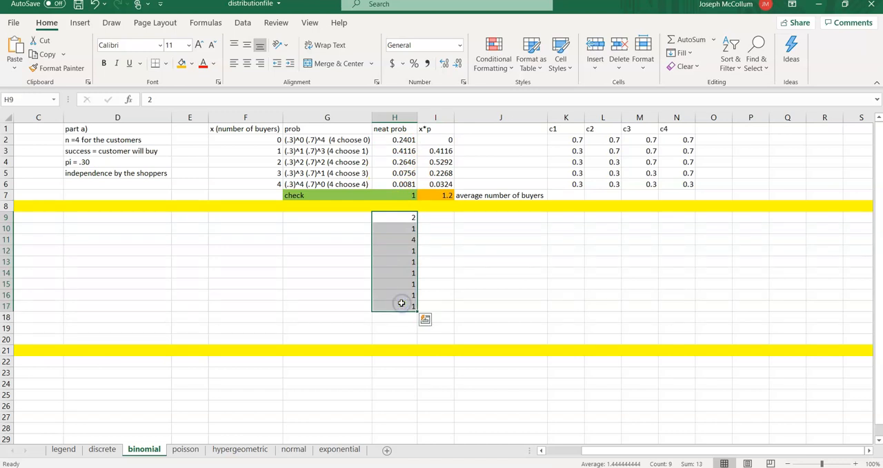
pyautogui.press('BackSpace')
pyautogui.press('Return')
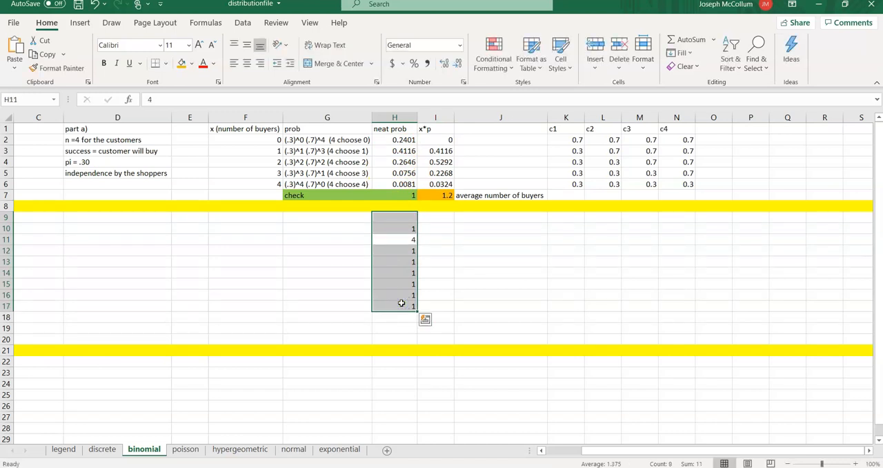
pyautogui.click(381, 272)
pyautogui.click(395, 223)
pyautogui.moveTo(395, 224); pyautogui.dragTo(388, 323)
pyautogui.press('Delete')
pyautogui.click(445, 226)
pyautogui.click(445, 196)
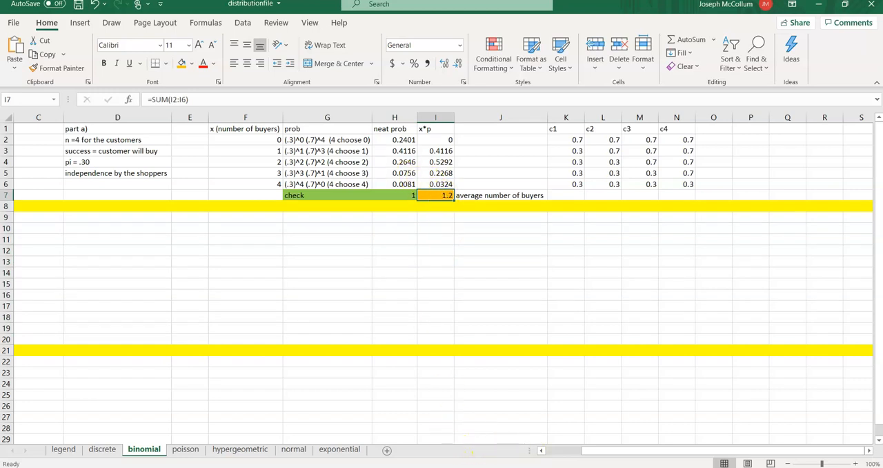
# - Switch to the fsheet2020.pdf formula sheet, look up the binomial mean formula and return to the Excel workbook
pyautogui.click(472, 466)
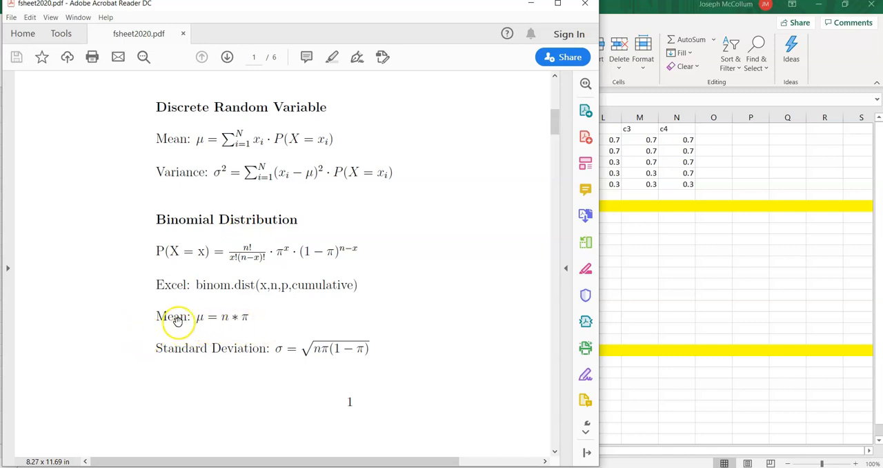
pyautogui.click(601, 275)
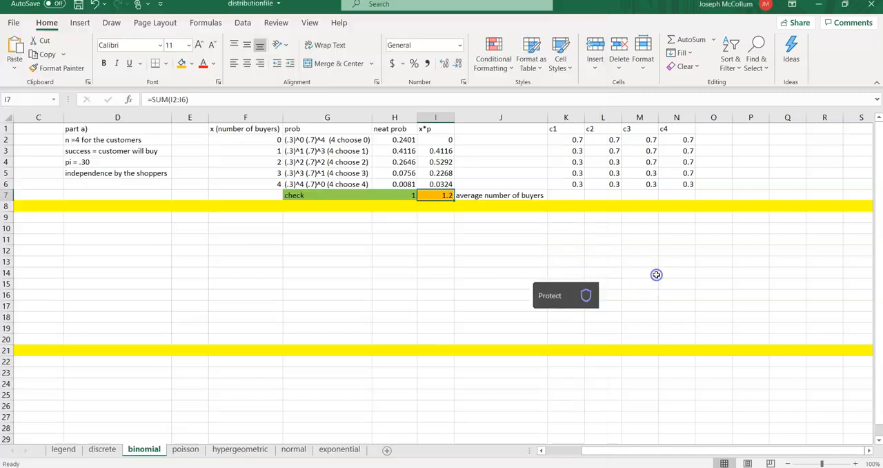
# - Insert a blank column to the left of the c1 column
pyautogui.click(578, 118)
pyautogui.rightClick(579, 117)
pyautogui.click(597, 213)
pyautogui.click(577, 138)
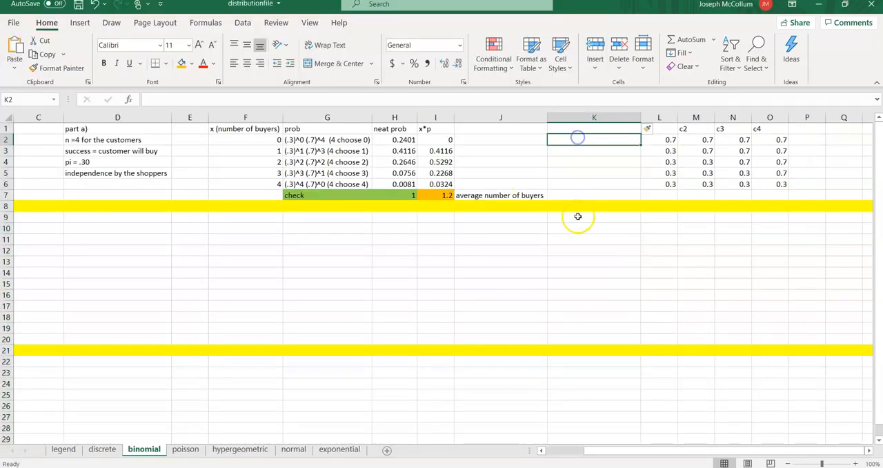
# - Calculate the mean in cell K7 with the formula =4*.3
pyautogui.press('Down')
pyautogui.press('Down')
pyautogui.press('Down')
pyautogui.press('Down')
pyautogui.press('Down')
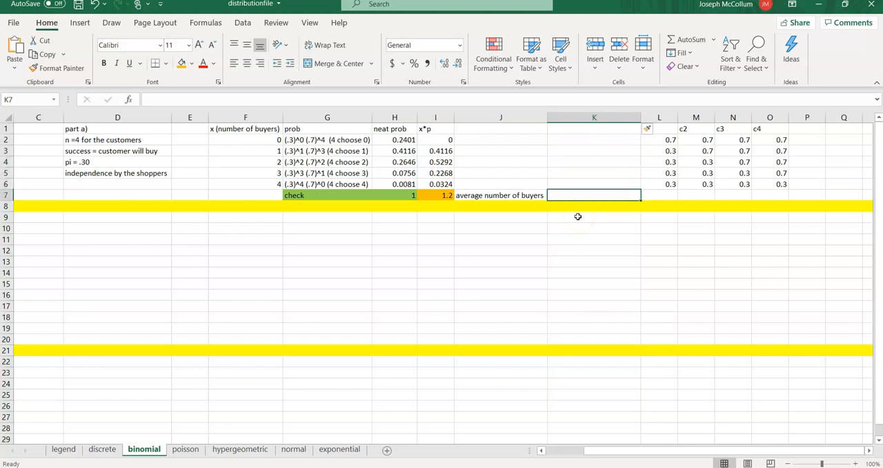
pyautogui.write('=4*.3')
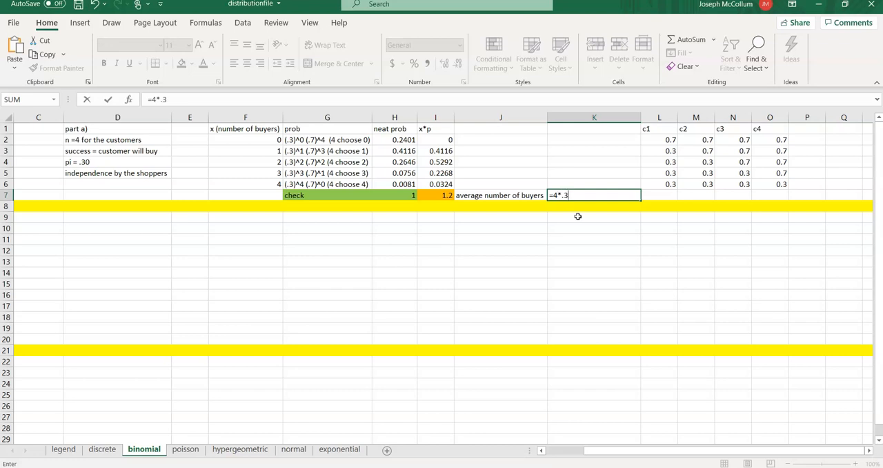
pyautogui.hotkey('ctrl', 'Return')
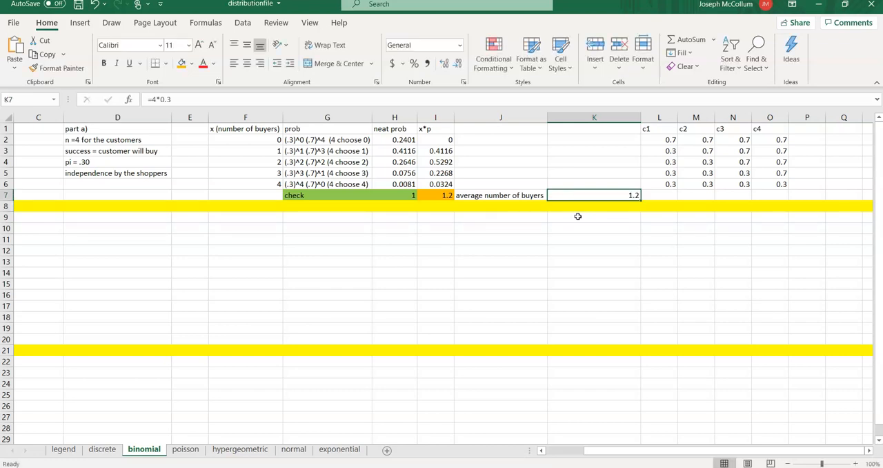
# - Fill K7 with orange and enter the label formula above it in K6
pyautogui.click(181, 63)
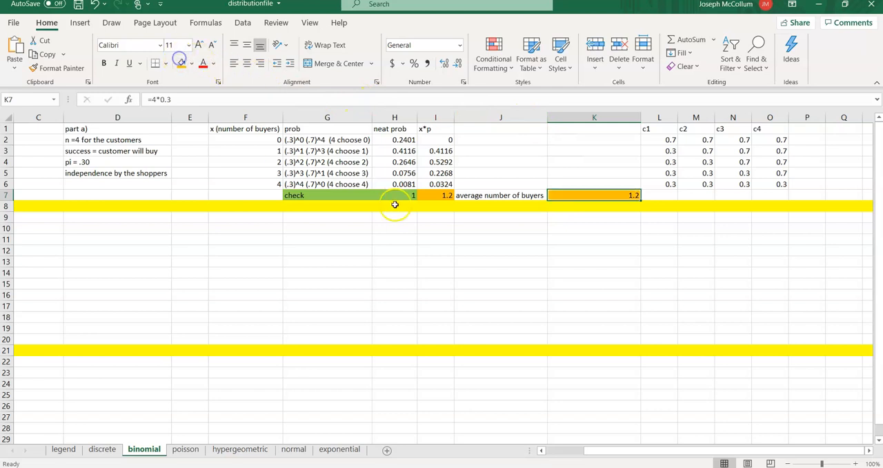
pyautogui.click(583, 185)
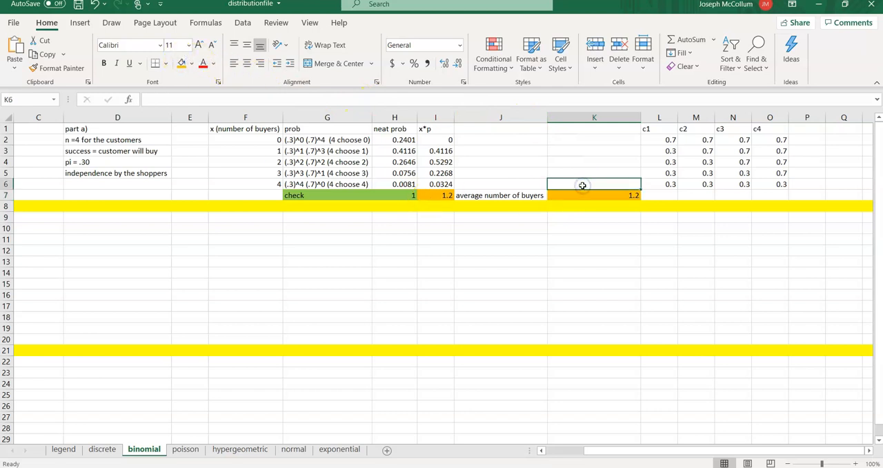
pyautogui.write('formula')
pyautogui.press('Return')
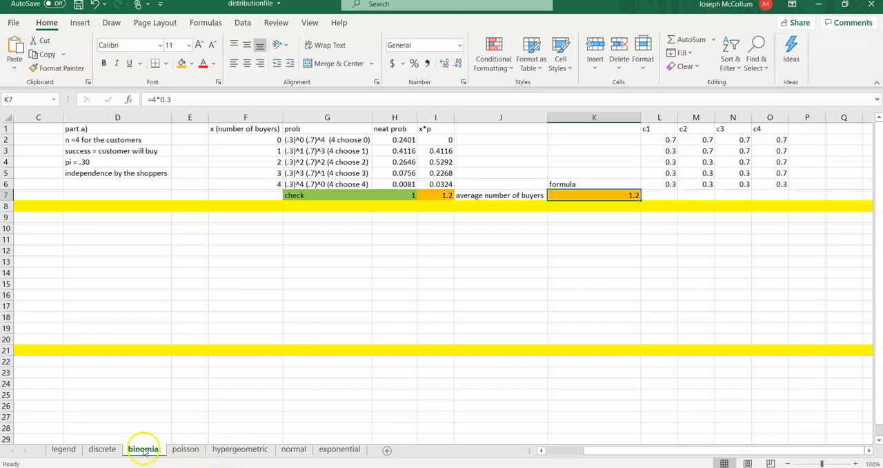
pyautogui.moveTo(626, 453); pyautogui.dragTo(578, 453)
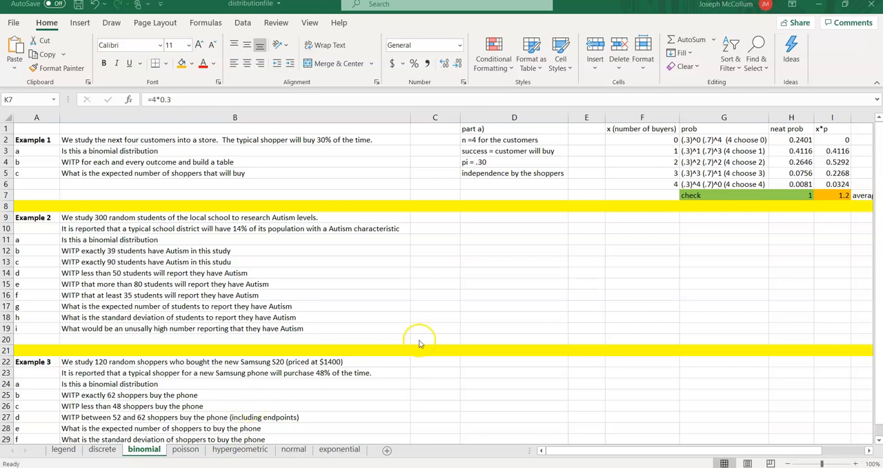
# - Begin Example 2's answers with the heading "part a)" in D9 and "n = 300 students" in D10
pyautogui.click(476, 218)
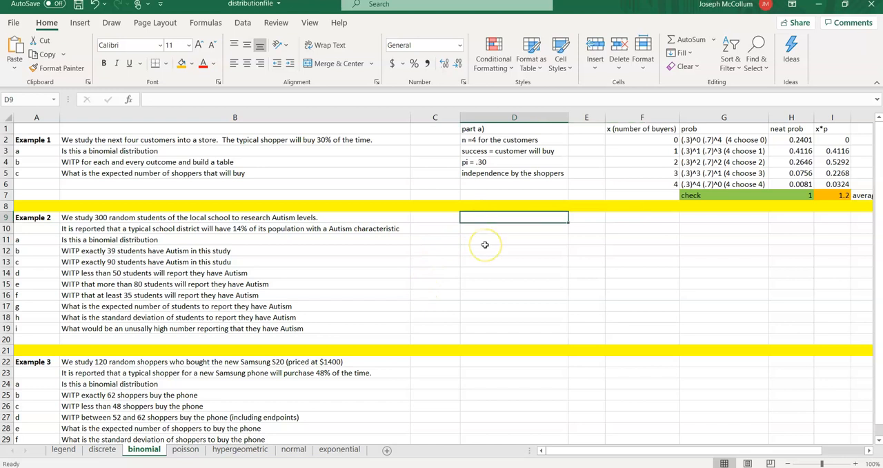
pyautogui.write('a)')
pyautogui.press('BackSpace')
pyautogui.press('BackSpace')
pyautogui.write('part a)')
pyautogui.press('Return')
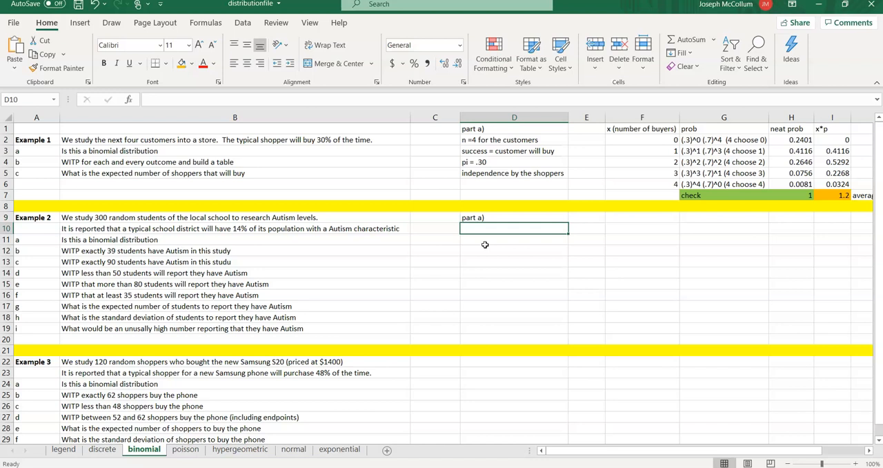
pyautogui.write('n = 3000')
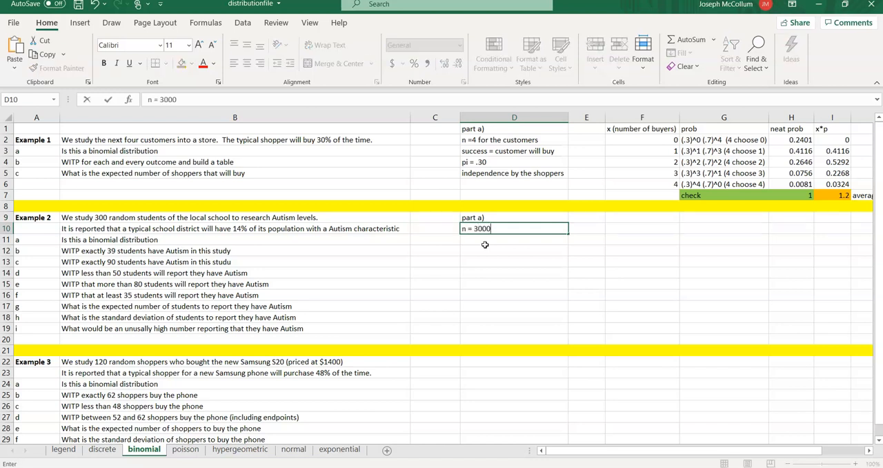
pyautogui.press('BackSpace')
pyautogui.write('students')
pyautogui.press('Return')
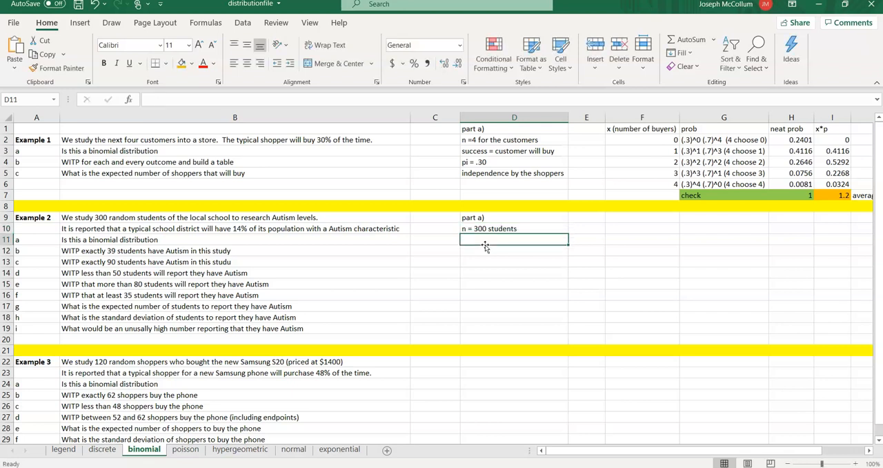
# - Enter "success = child with Autism" in D11 and "pi = 0.14" in D12
pyautogui.write('success = child with Autism')
pyautogui.press('Return')
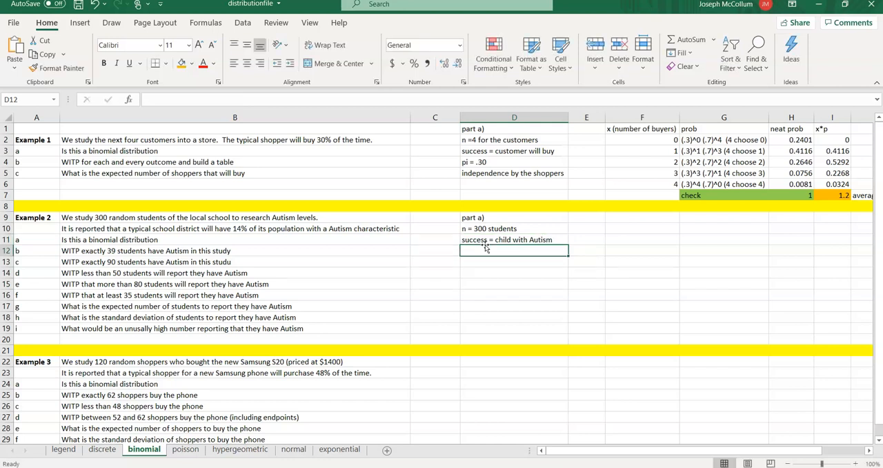
pyautogui.write('pi = ')
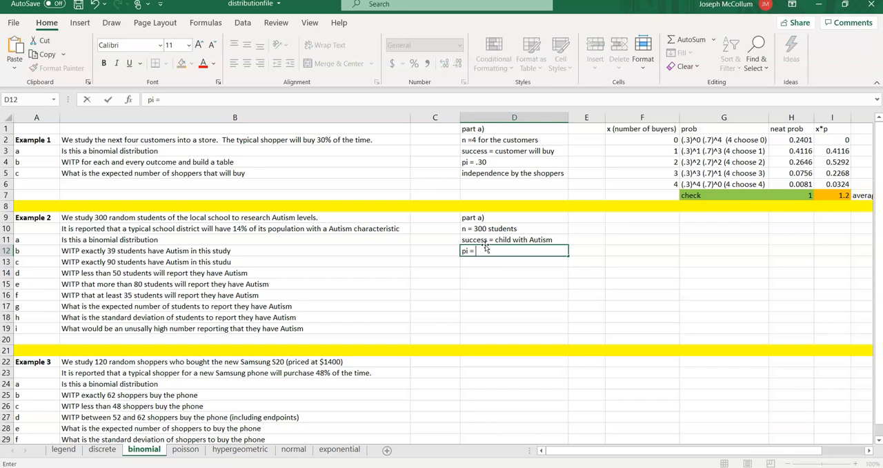
pyautogui.write('0.14')
pyautogui.press('Return')
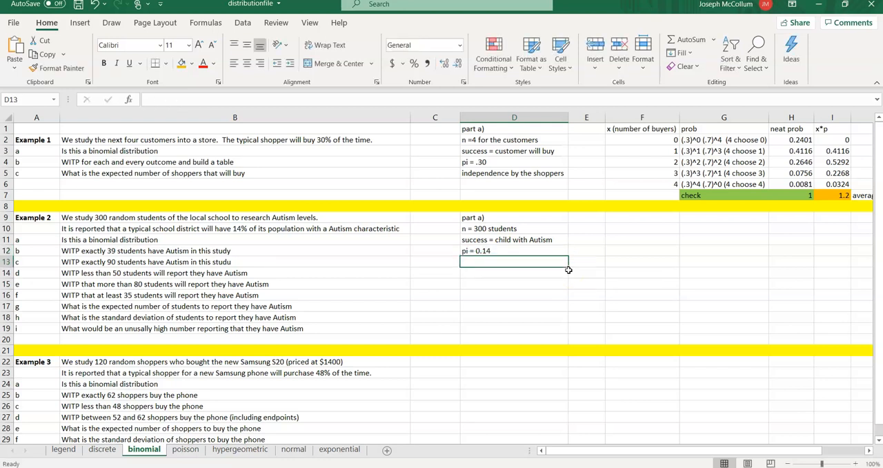
# - Enter the independence condition "random implies independence" in D13
pyautogui.write('random ')
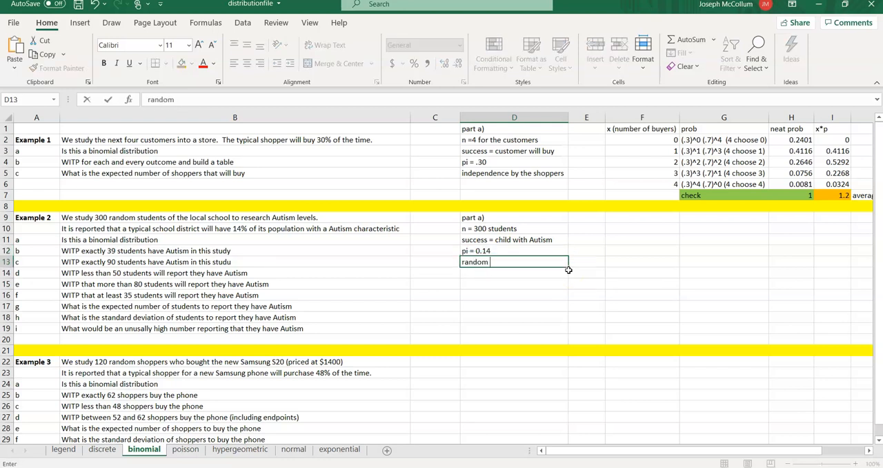
pyautogui.write('implies indepe')
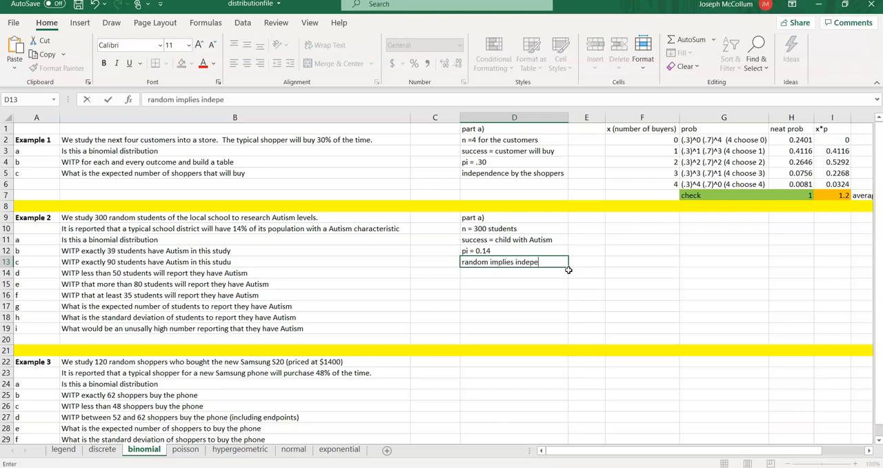
pyautogui.write('ndence')
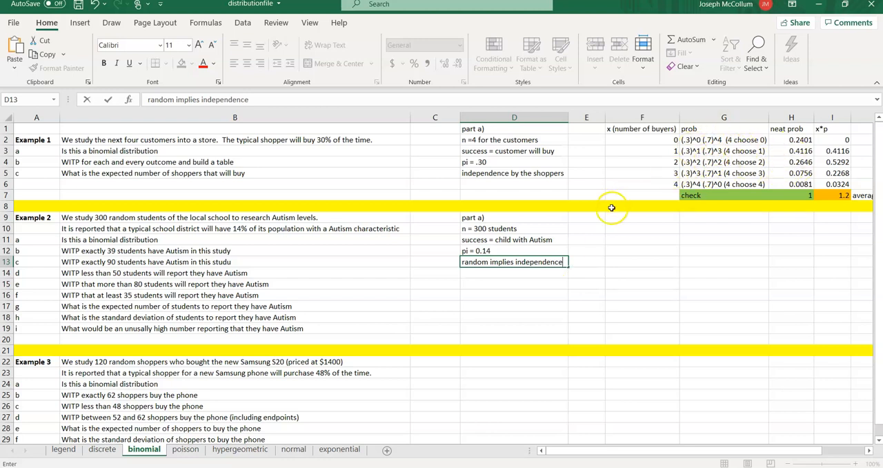
pyautogui.click(576, 249)
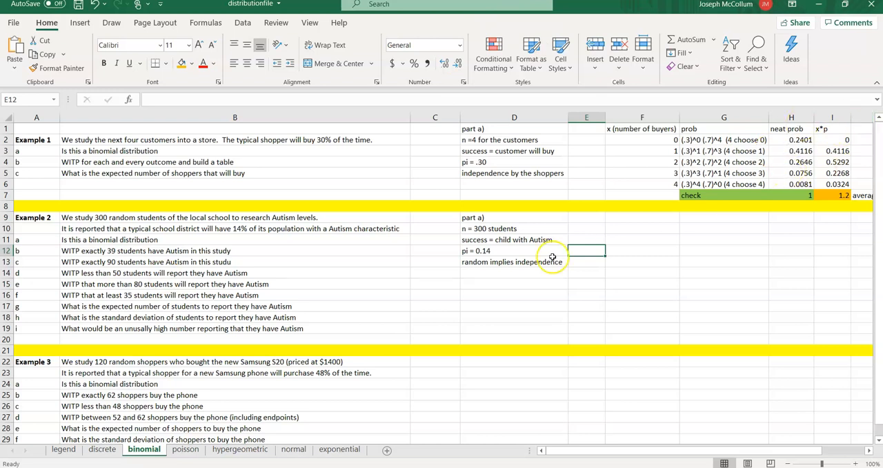
# - Enter the heading "part b) exactly 39" in D15, leaving a blank row under part a
pyautogui.click(489, 283)
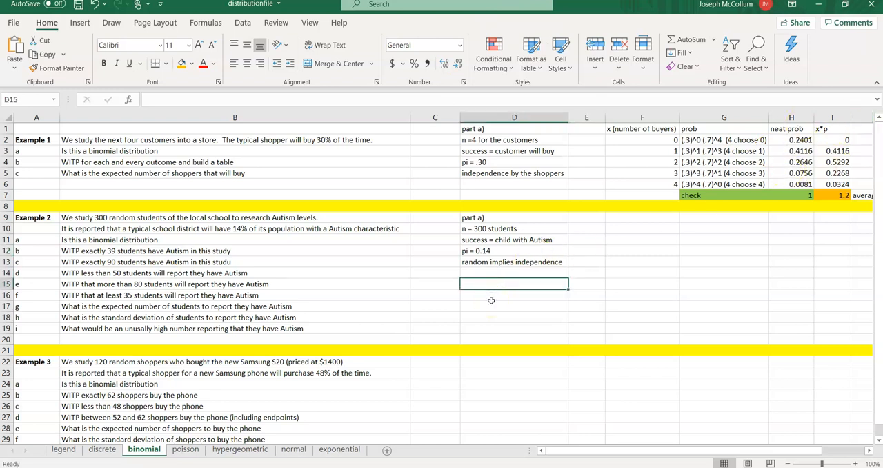
pyautogui.write('part b')
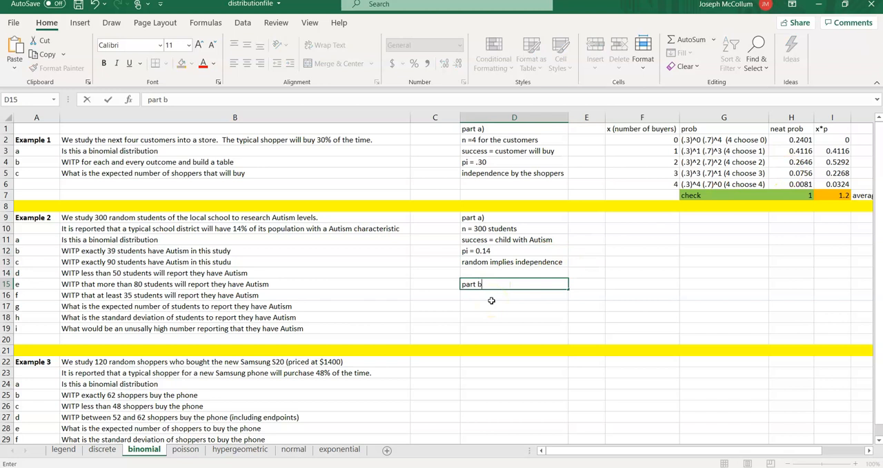
pyautogui.write(') exactly 39')
pyautogui.press('Return')
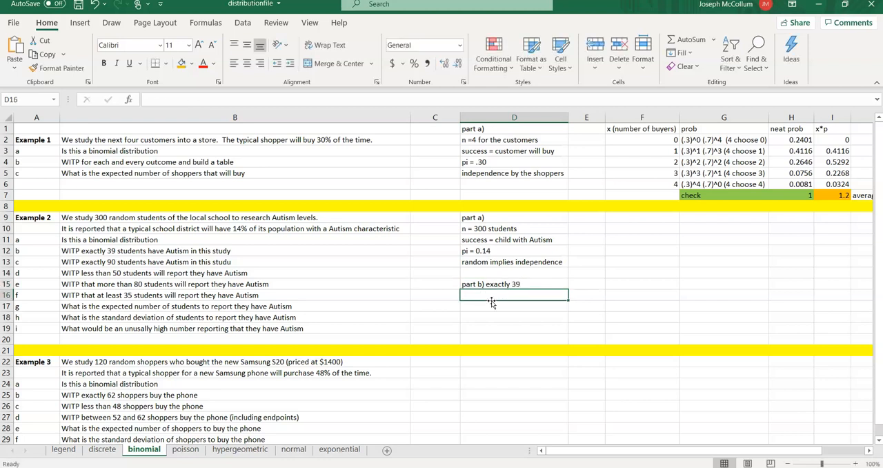
# - Calculate the probability of exactly 39 students in D16 with the formula =combin(300,39) *(.14)^39 *(.86)^261
pyautogui.write('=combin(')
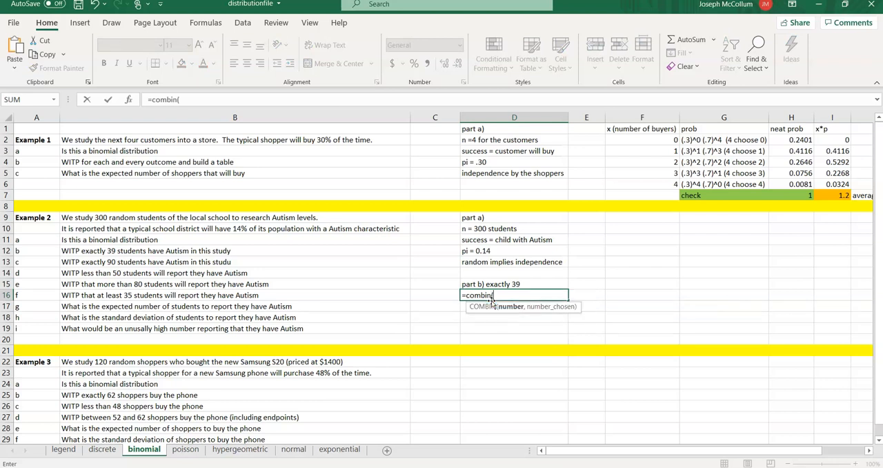
pyautogui.write('300,')
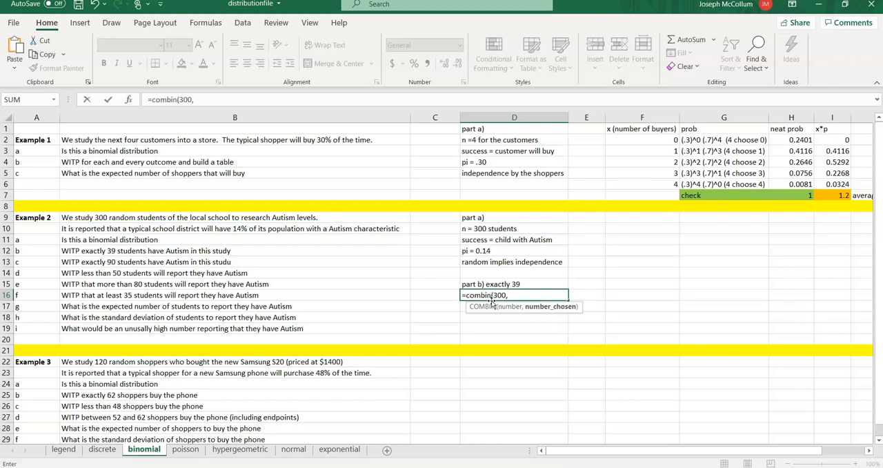
pyautogui.write('39')
pyautogui.write(')')
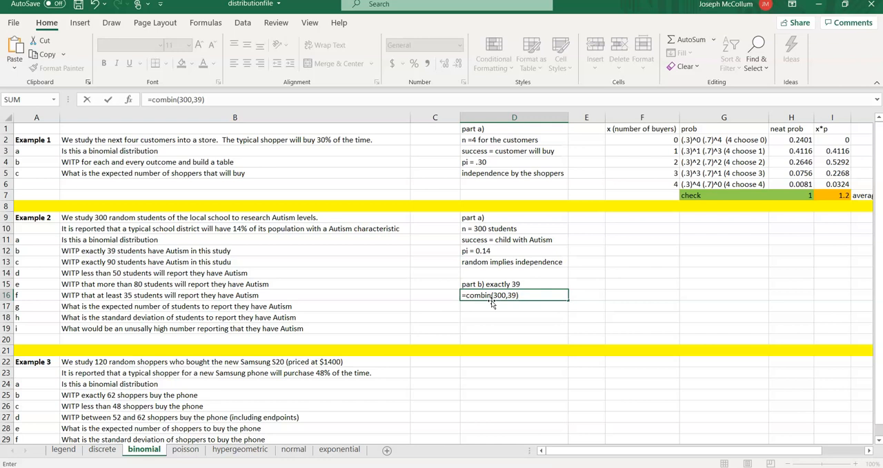
pyautogui.write(' *(.14)^39 *(.86)')
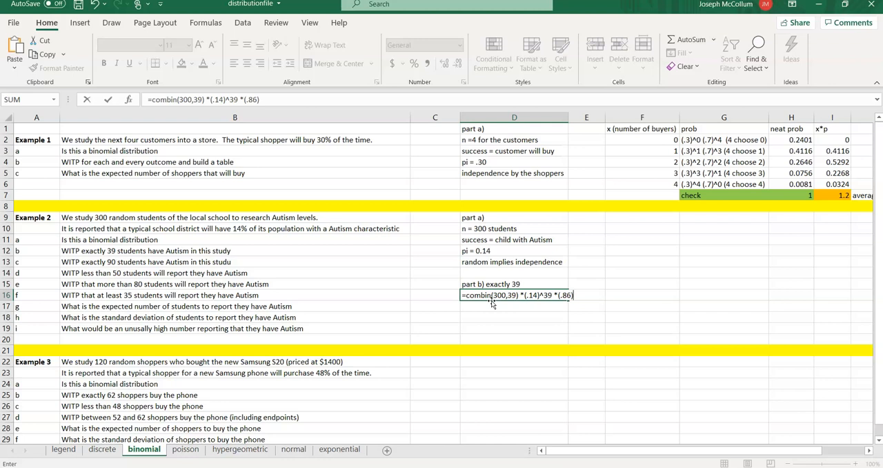
pyautogui.write('^261')
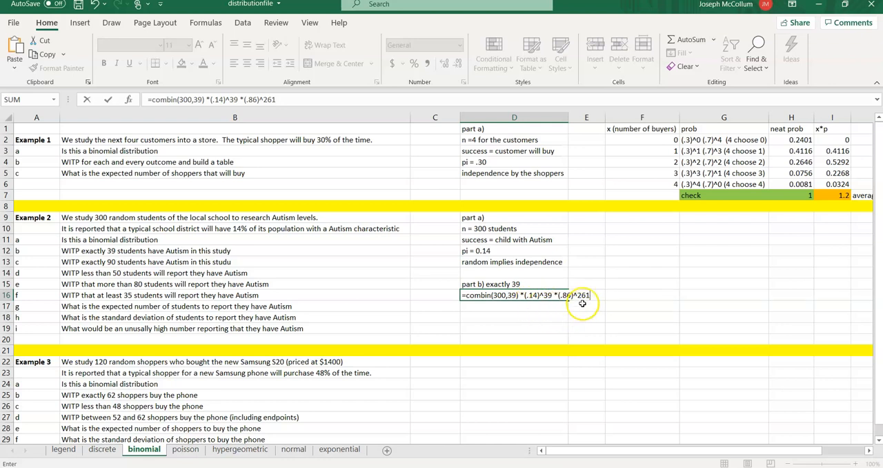
pyautogui.press('Return')
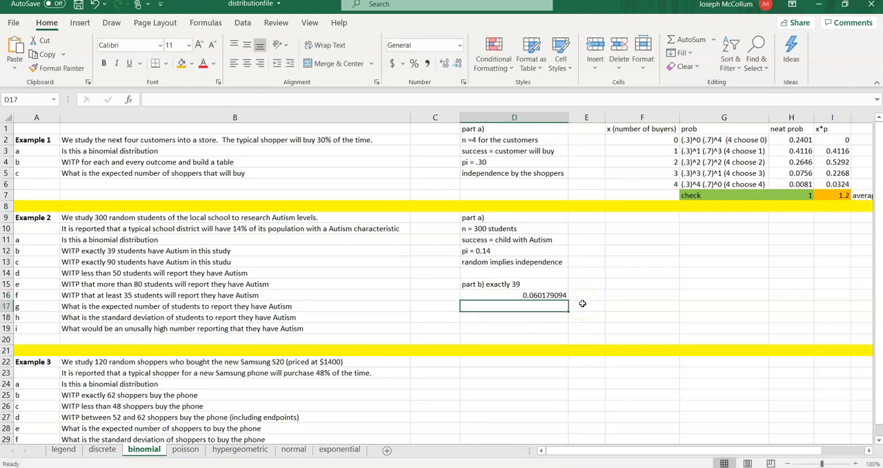
# - Review the formula in D16, look up Excel's binomial function in the fsheet2020.pdf formula sheet and return to the Excel workbook
pyautogui.press('Up')
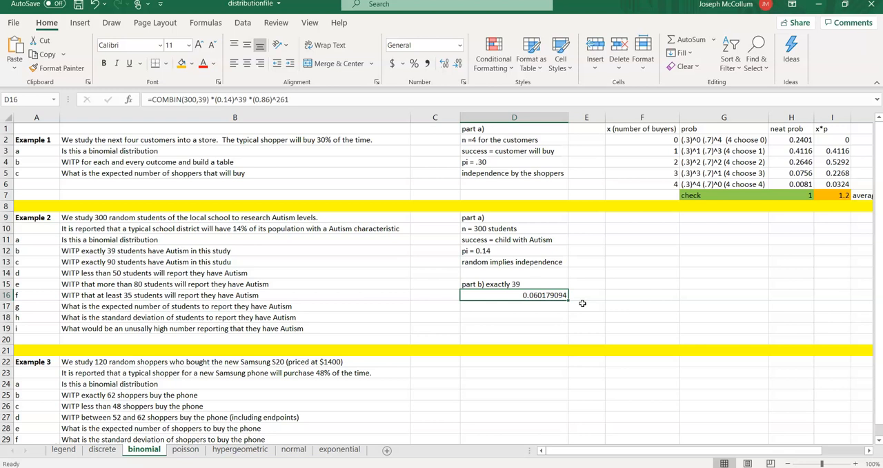
pyautogui.press('Down')
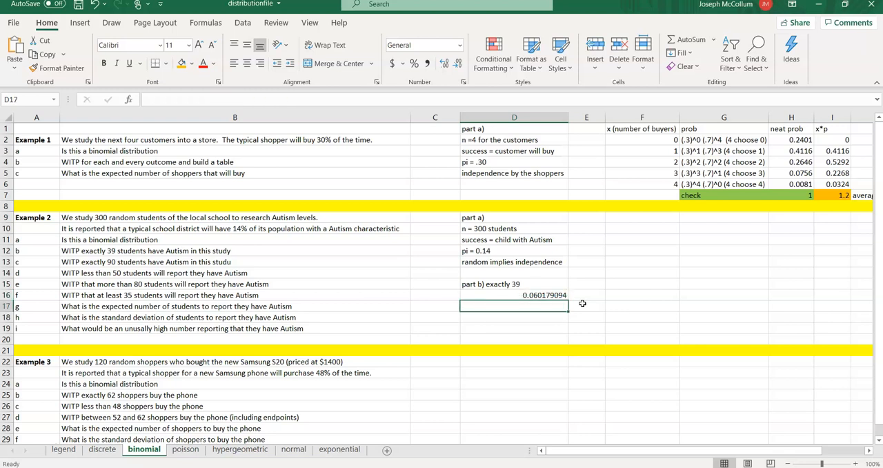
pyautogui.press('Up')
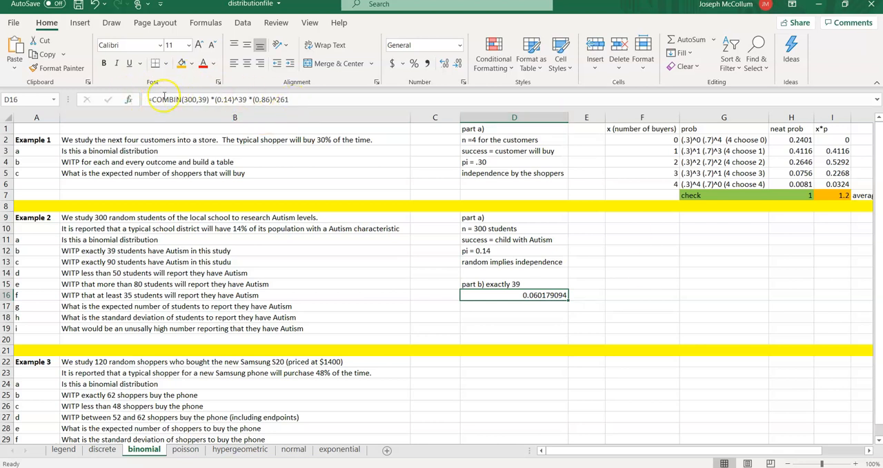
pyautogui.hotkey('alt', 'Tab')
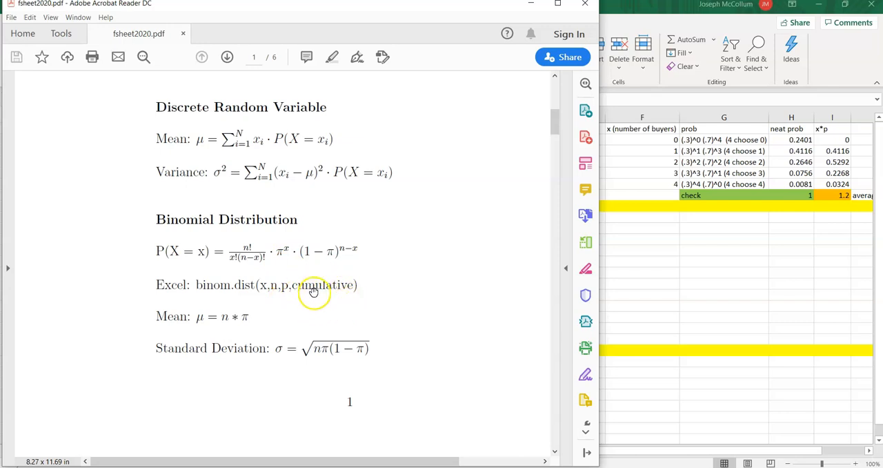
pyautogui.click(649, 281)
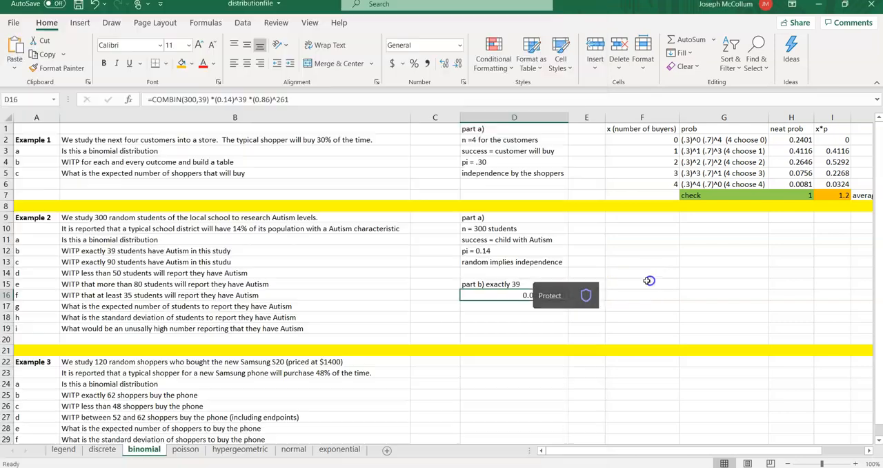
# - Calculate the same probability in D17 with the built-in function, using the formula =binom.dist(39,300,.14,0)
pyautogui.click(506, 316)
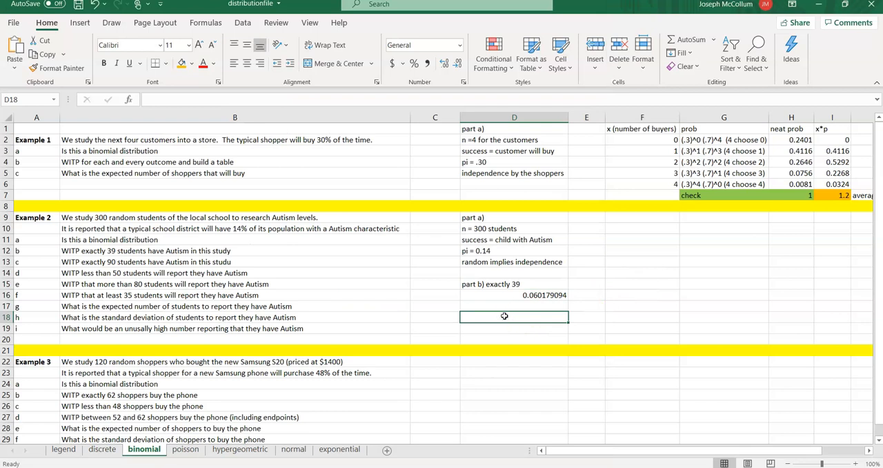
pyautogui.press('Up')
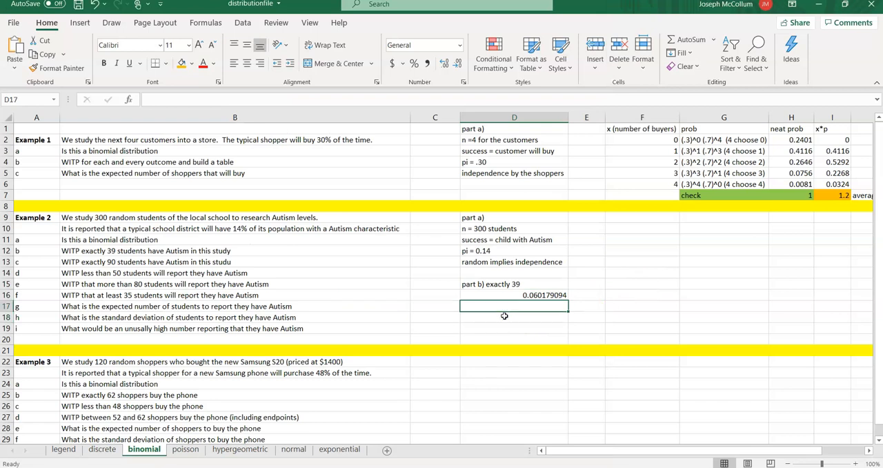
pyautogui.write('=binom.')
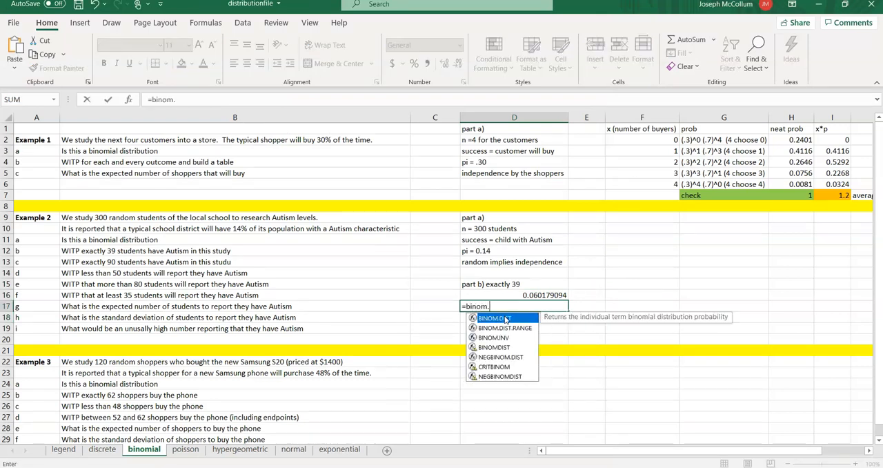
pyautogui.write('dist(')
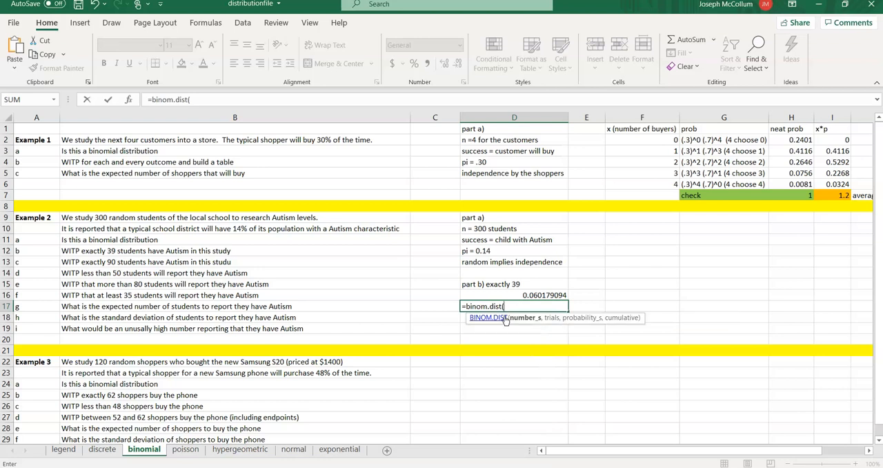
pyautogui.write('39,')
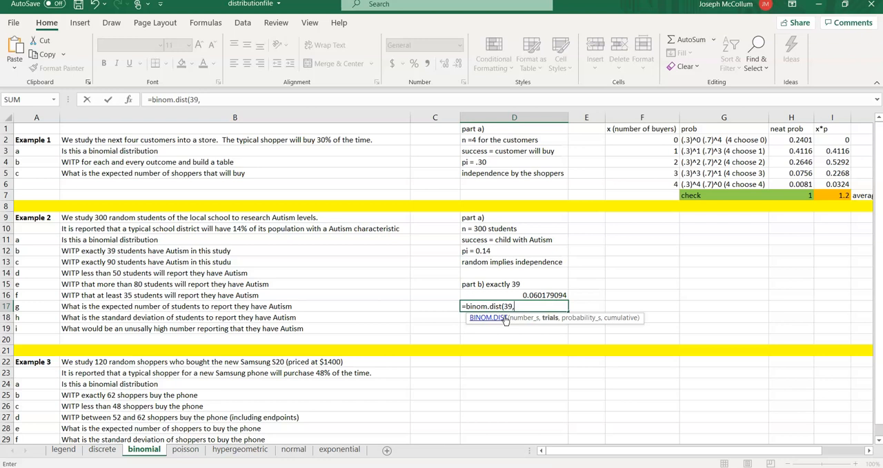
pyautogui.write('300,')
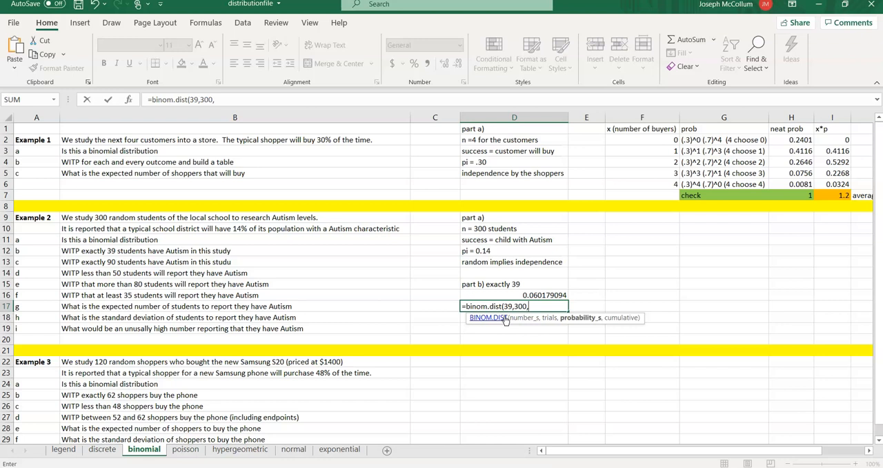
pyautogui.write('.14')
pyautogui.write(',')
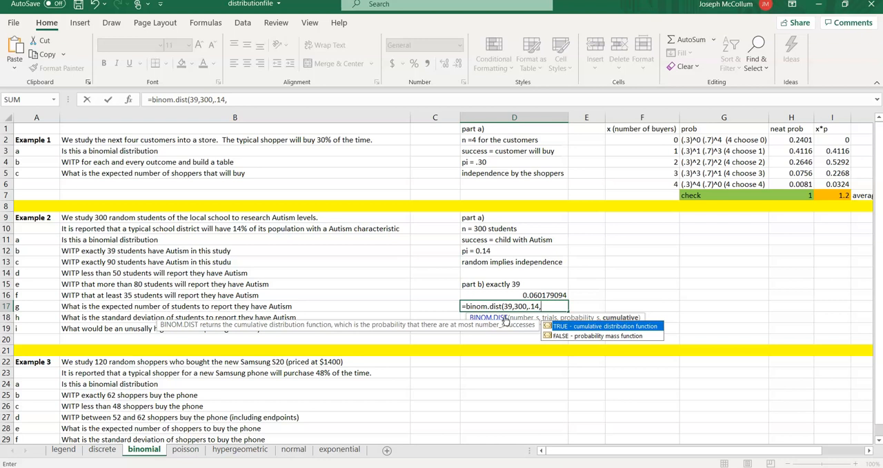
pyautogui.write('0')
pyautogui.write(')')
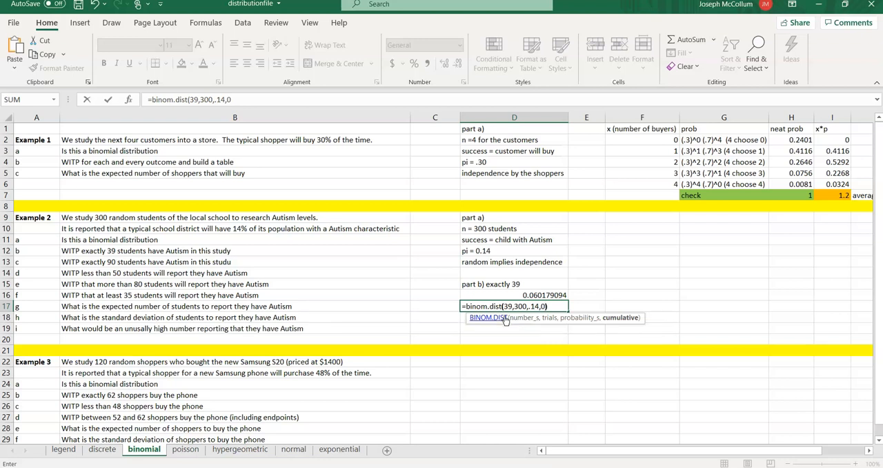
pyautogui.press('Return')
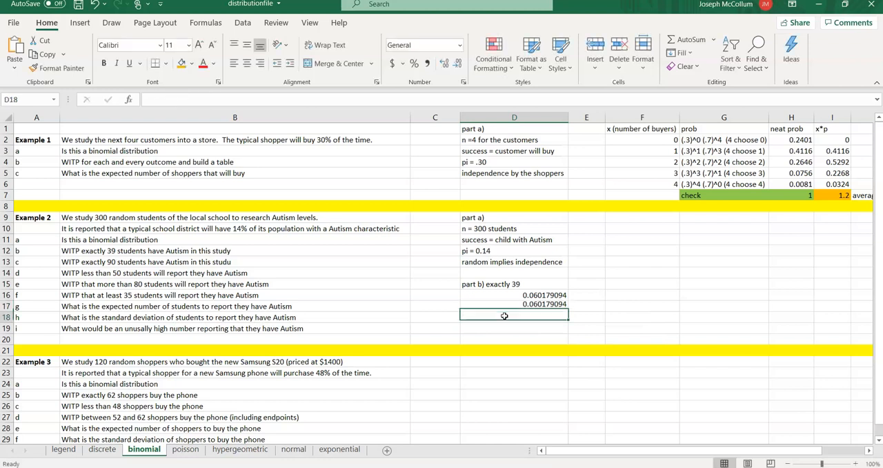
# - Add the note "exact is when 0" in D18 beneath the two part b results
pyautogui.write('exac')
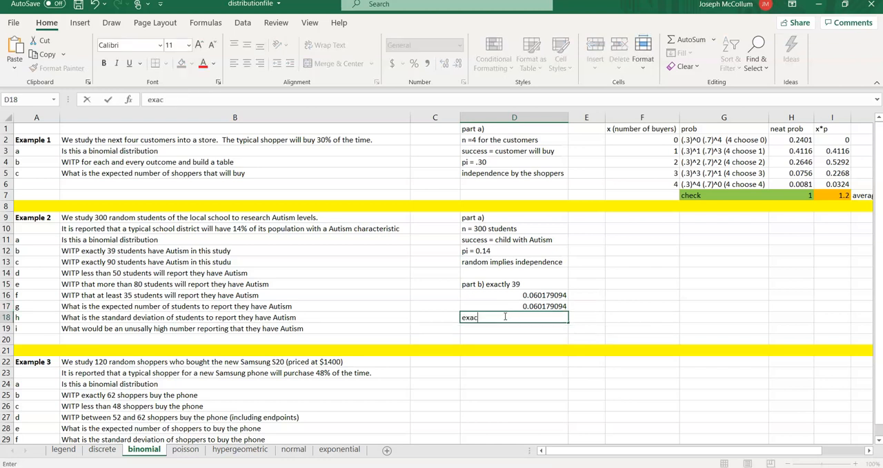
pyautogui.write('t is when 0')
pyautogui.hotkey('ctrl', 'Return')
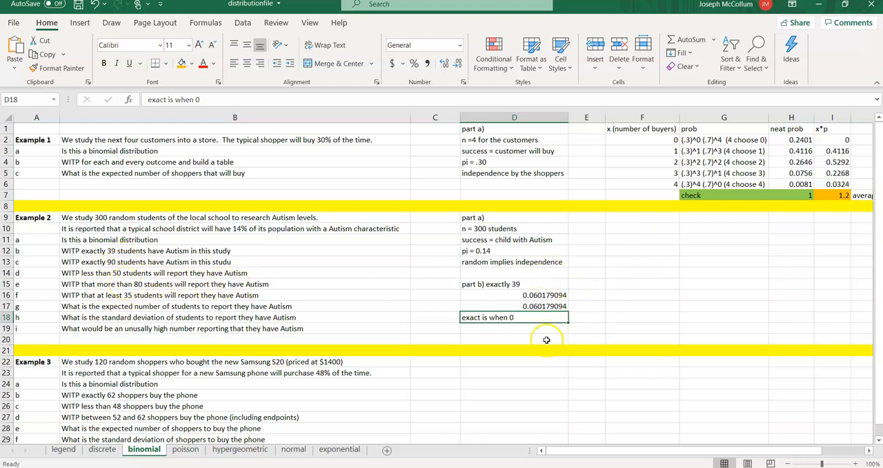
# - Enter the heading "part c) exactly 90" in F10
pyautogui.click(637, 228)
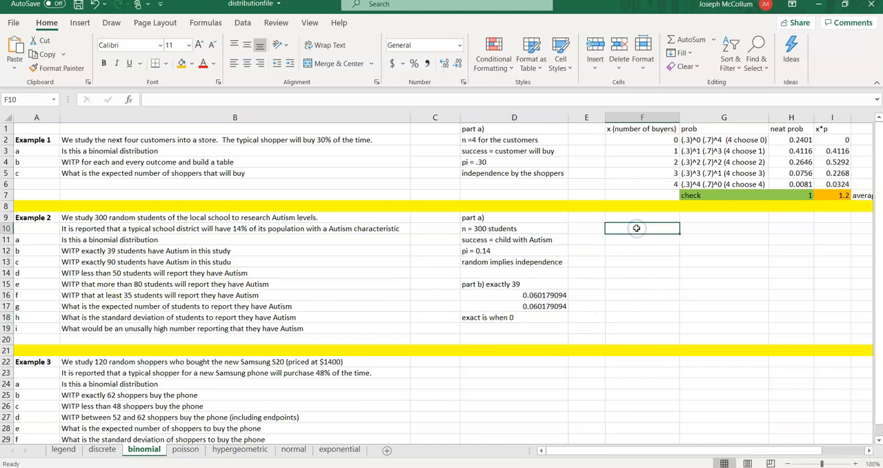
pyautogui.write('part c) exactly 90')
pyautogui.press('Return')
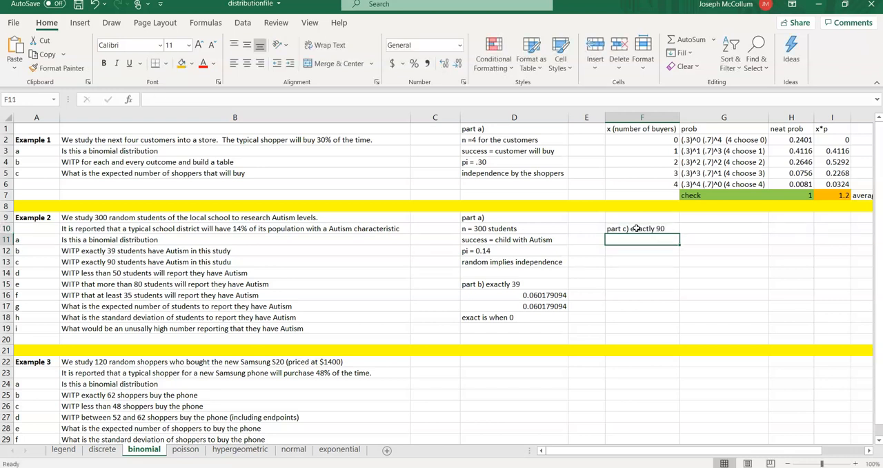
# - Calculate the probability of exactly 90 students in F11 with the formula =combin(300,90)*(.14)^90*(.86)^210
pyautogui.write('=com')
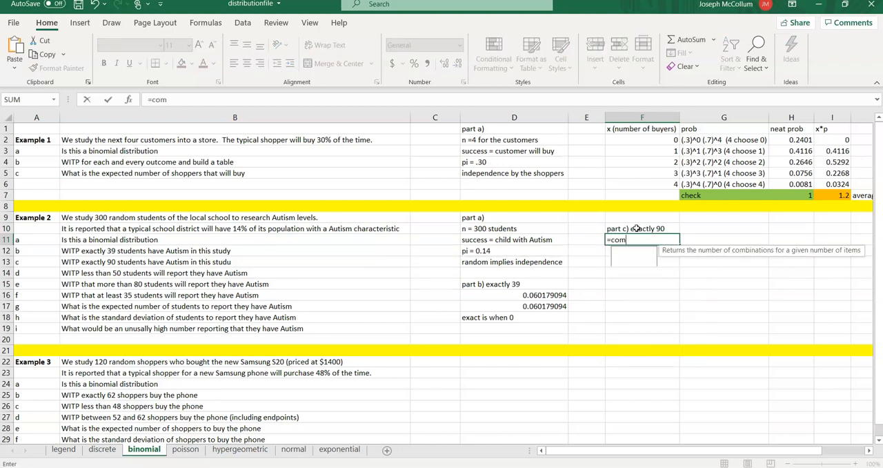
pyautogui.write('bin(')
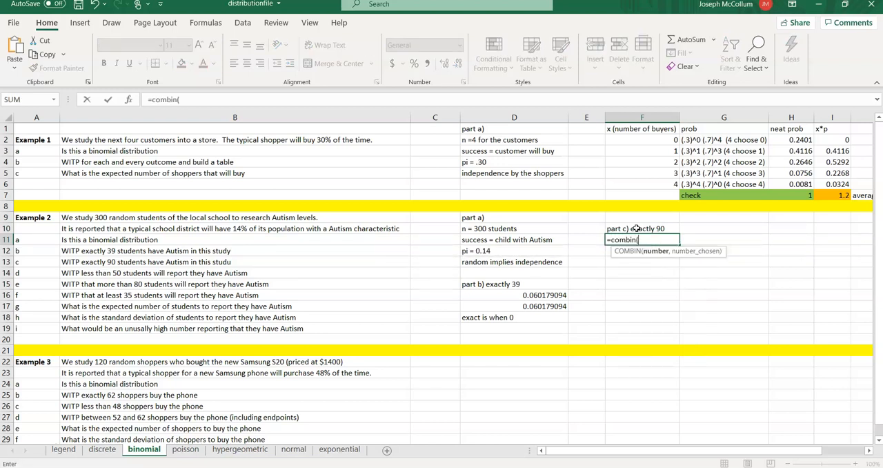
pyautogui.write('300,90')
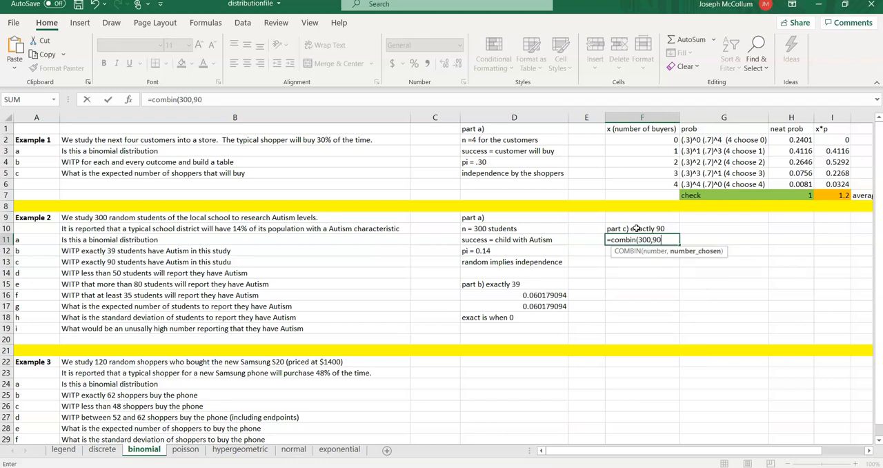
pyautogui.write(')*')
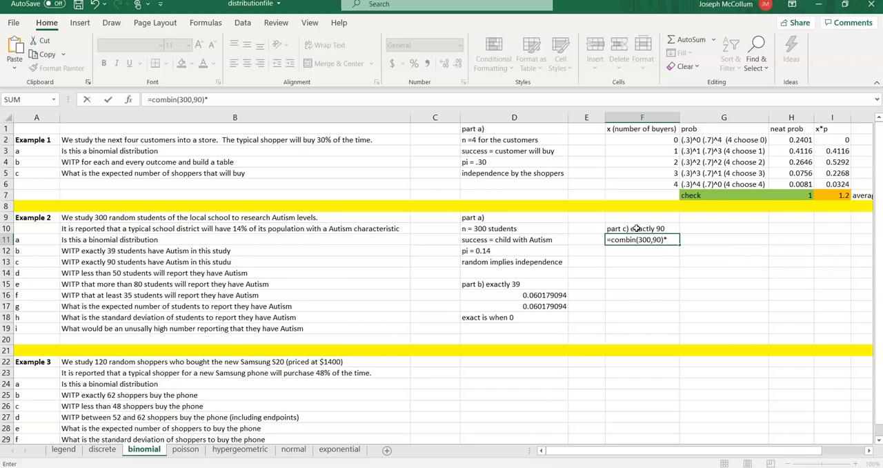
pyautogui.write('(.14)^90*')
pyautogui.press('BackSpace')
pyautogui.write('*(.86)^210')
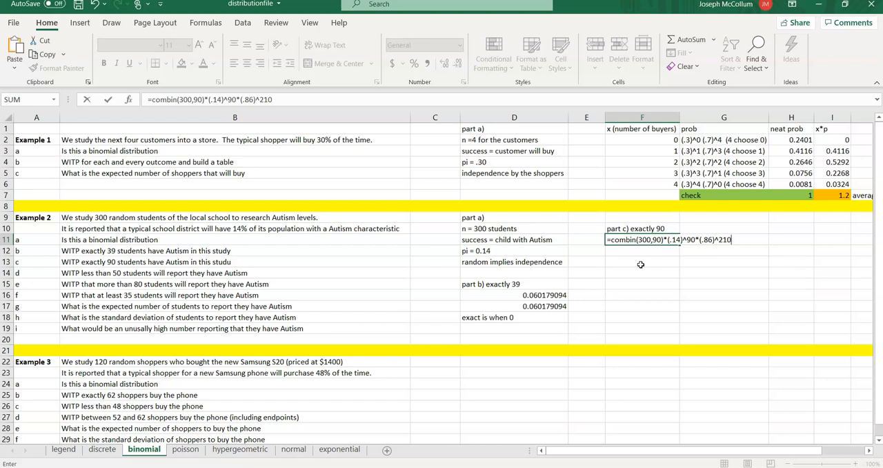
pyautogui.press('Return')
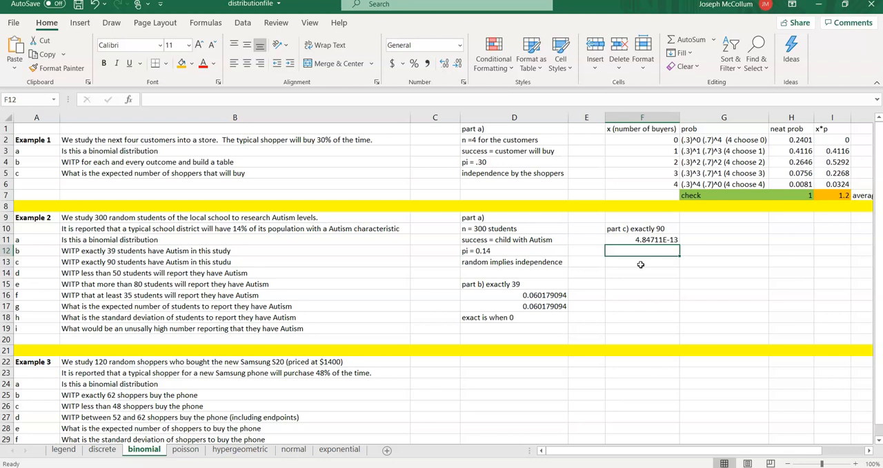
# - Calculate the part c probability in F12 with the built-in function, using the formula =binom.dist(90,300,.14,0)
pyautogui.press('Up')
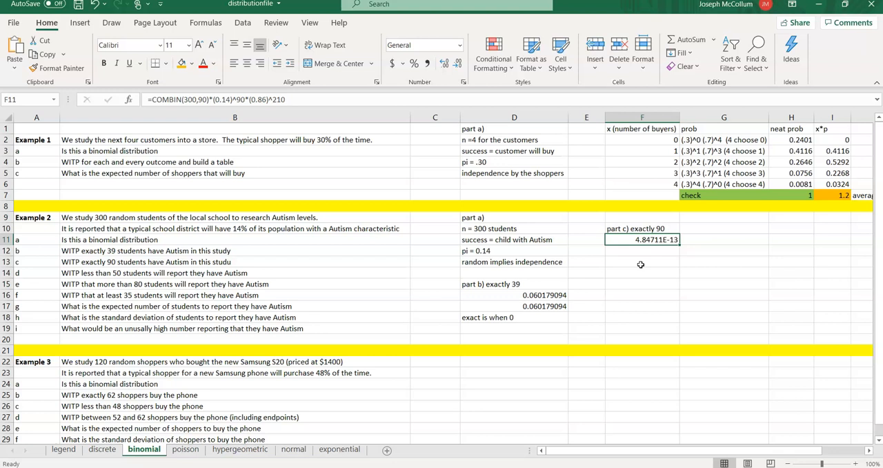
pyautogui.press('Down')
pyautogui.write('=b')
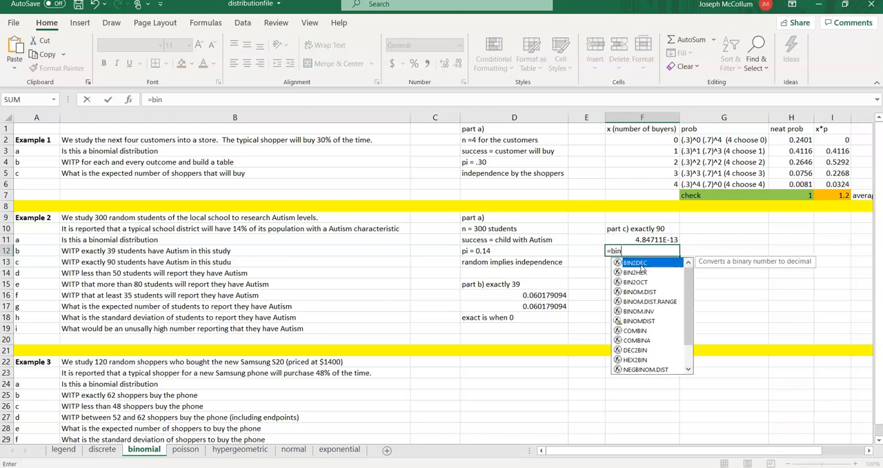
pyautogui.write('inom.dist(')
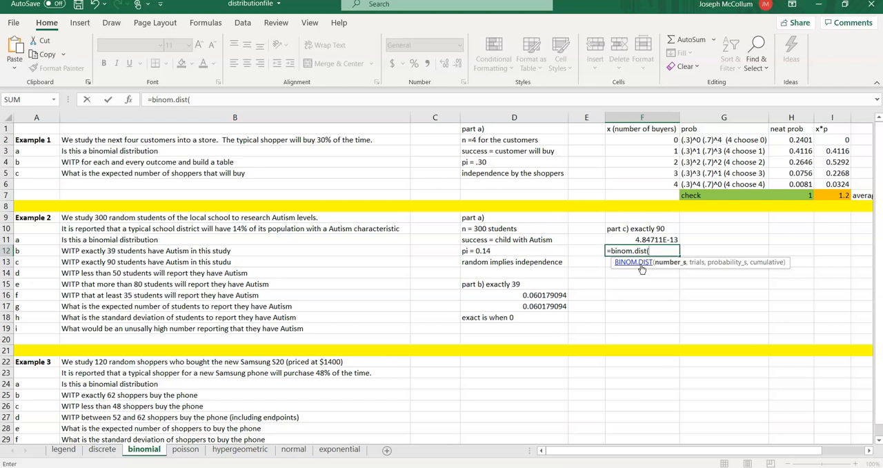
pyautogui.write('90,300,')
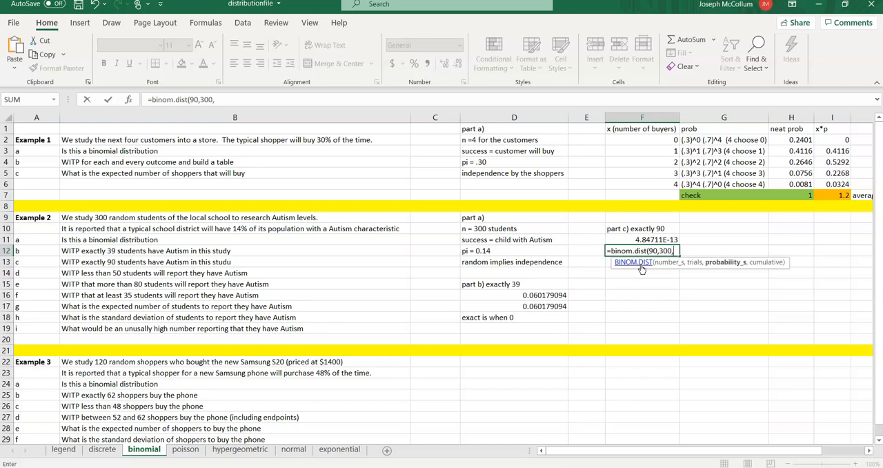
pyautogui.write('.14')
pyautogui.write(',')
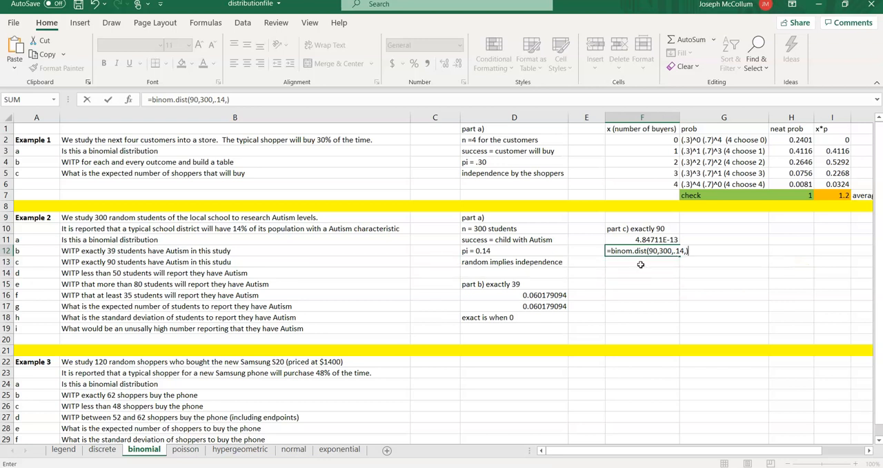
pyautogui.write('0)')
pyautogui.press('Return')
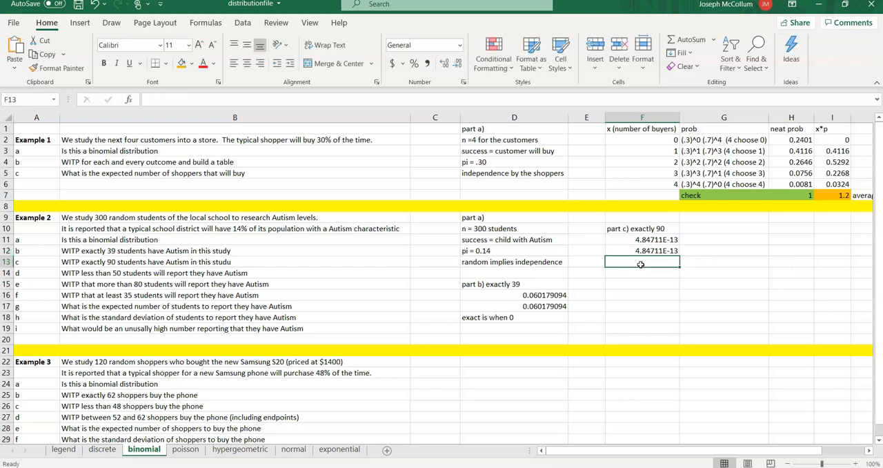
# - Enter the heading "part d)" in F14 after a blank row and list its outcomes in F15 as "set =49,48,...,2,1,0"
pyautogui.press('Down')
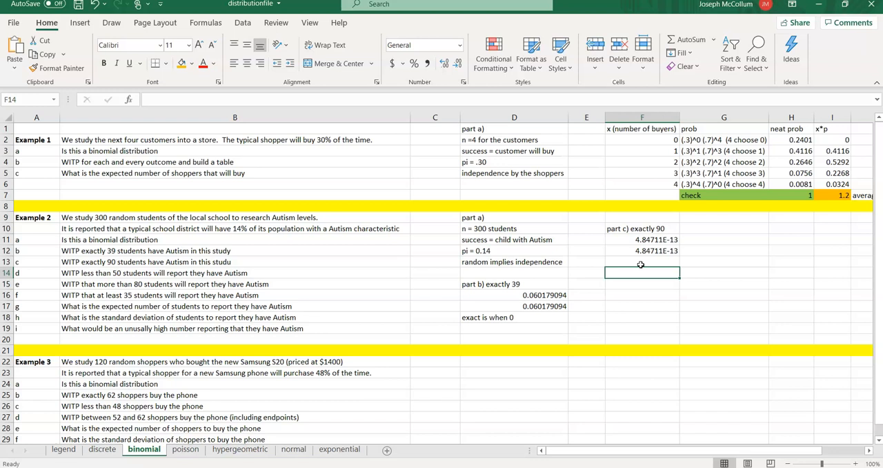
pyautogui.write('part d)')
pyautogui.press('Return')
pyautogui.write('set =')
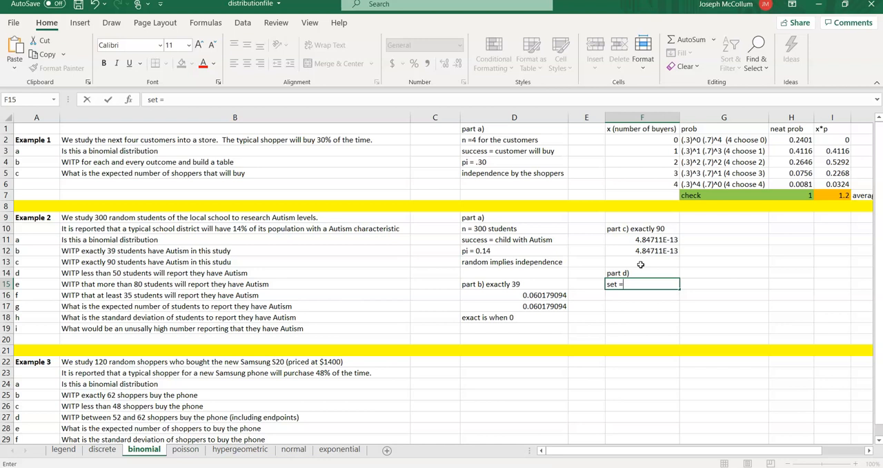
pyautogui.write('49,48,...,2,1,0')
pyautogui.press('Return')
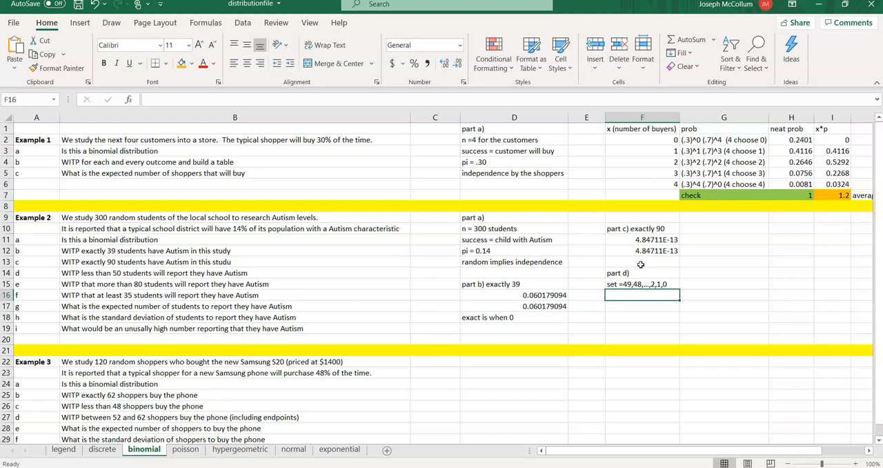
# - Calculate the cumulative probability of fewer than 50 students in F16 with the formula =binom.dist(49,300,.14,1)
pyautogui.write('=')
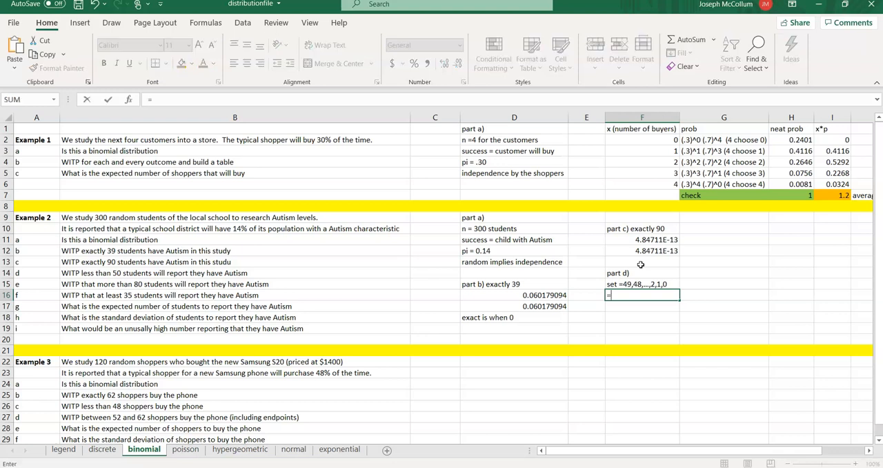
pyautogui.write('binom.dist(')
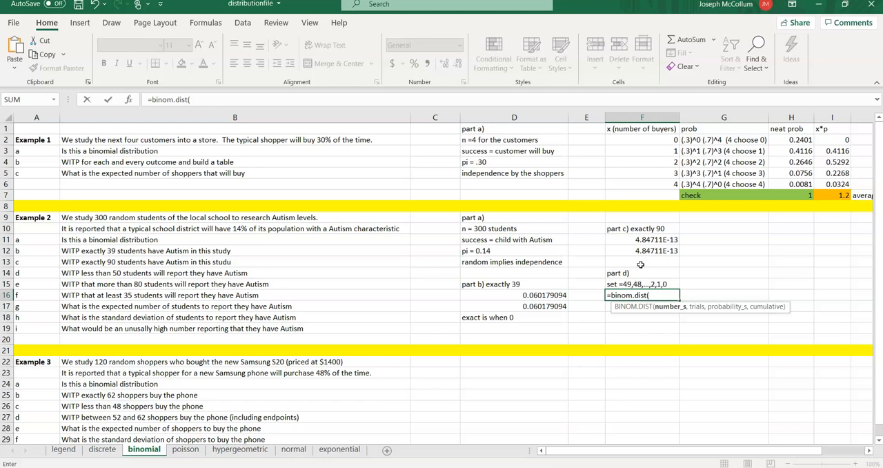
pyautogui.write('49,')
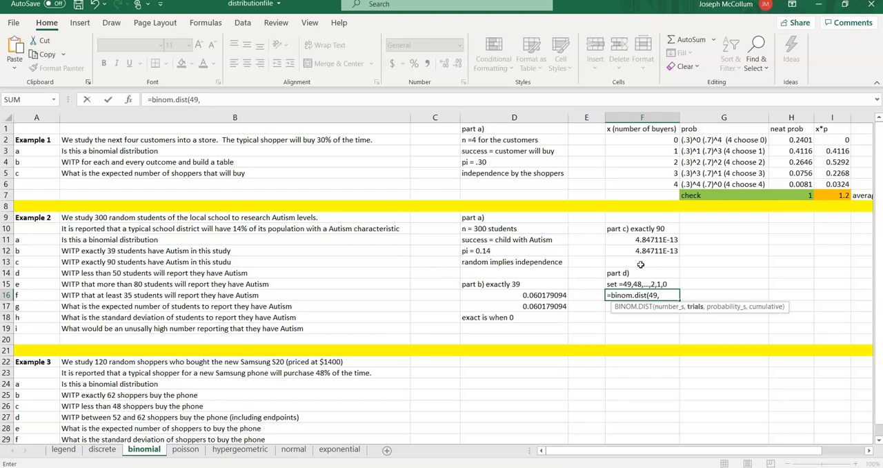
pyautogui.write('300,.14,')
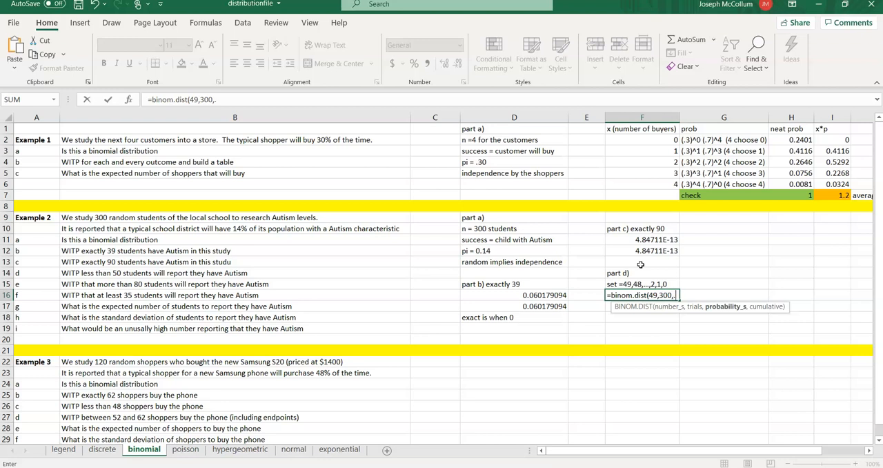
pyautogui.write('1')
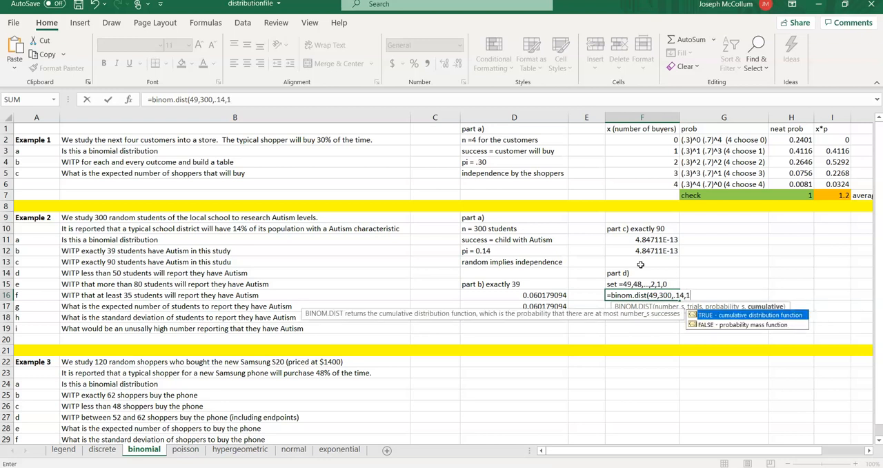
pyautogui.write(')')
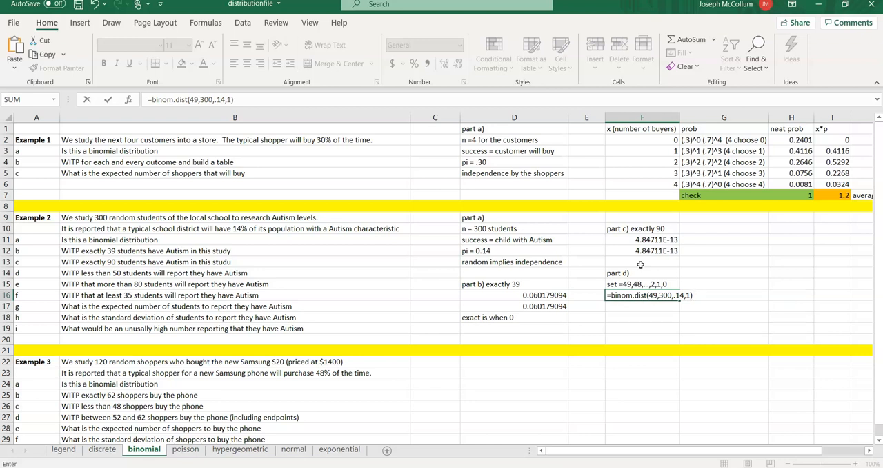
pyautogui.click(652, 295)
pyautogui.press('Return')
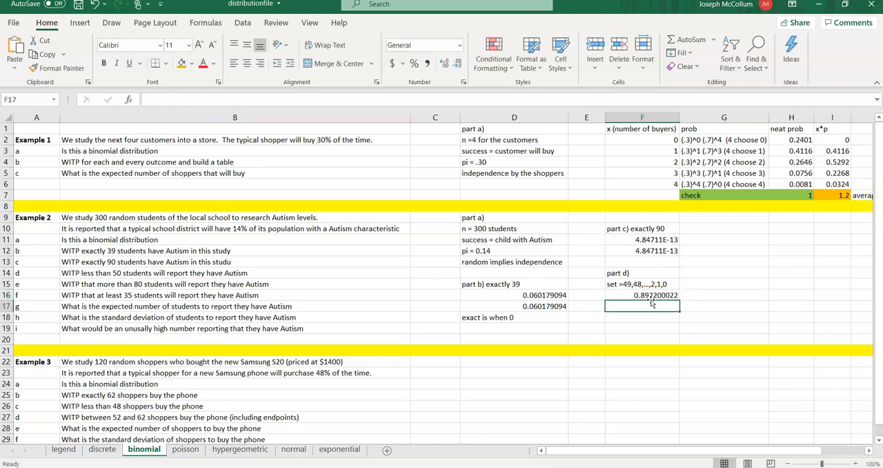
# - Enter the heading "part e)" in F18, leaving a blank row under part d
pyautogui.click(646, 307)
pyautogui.press('Down')
pyautogui.write('par')
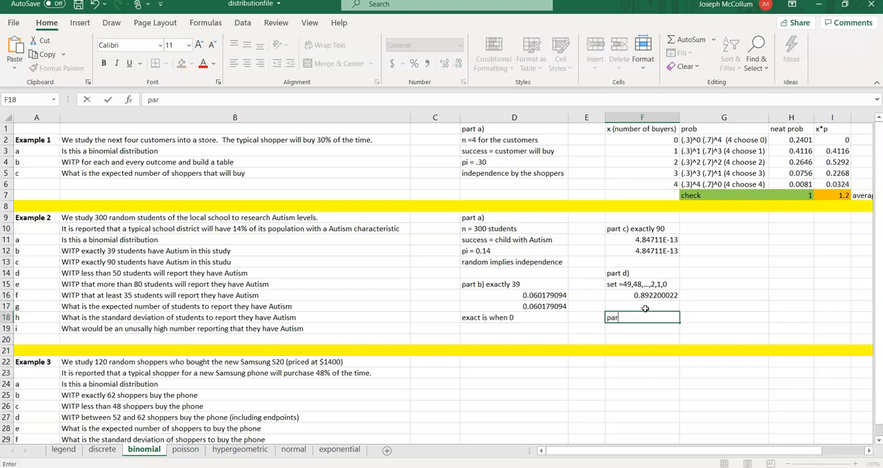
pyautogui.write('t e)')
pyautogui.press('Return')
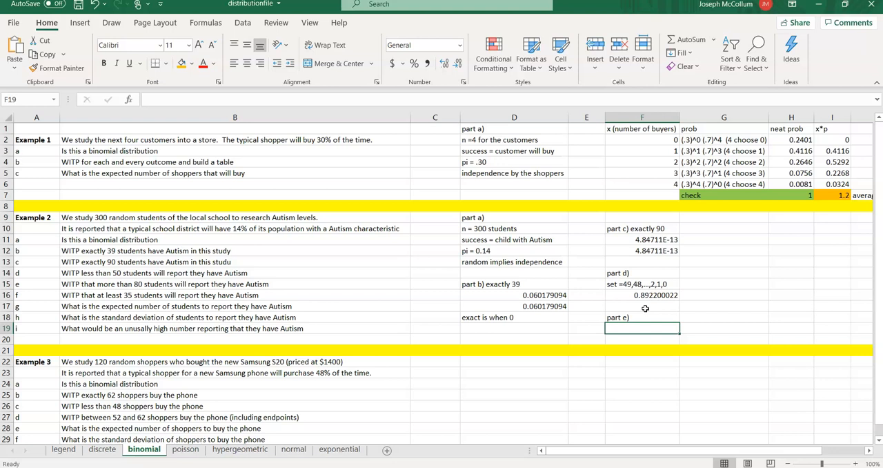
# - List the part e outcomes in F19 as "set = 300,299,...,81" and widen column F slightly
pyautogui.write('set =')
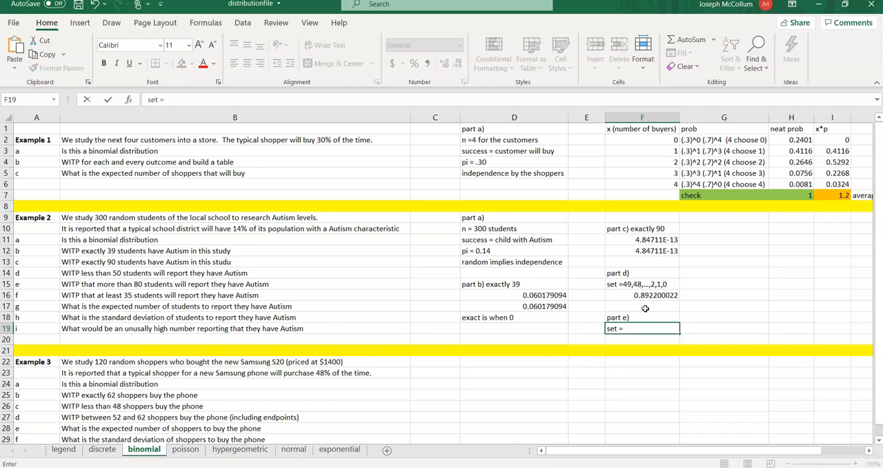
pyautogui.write('300,299,...,81')
pyautogui.press('Return')
pyautogui.moveTo(679, 118); pyautogui.dragTo(692, 118)
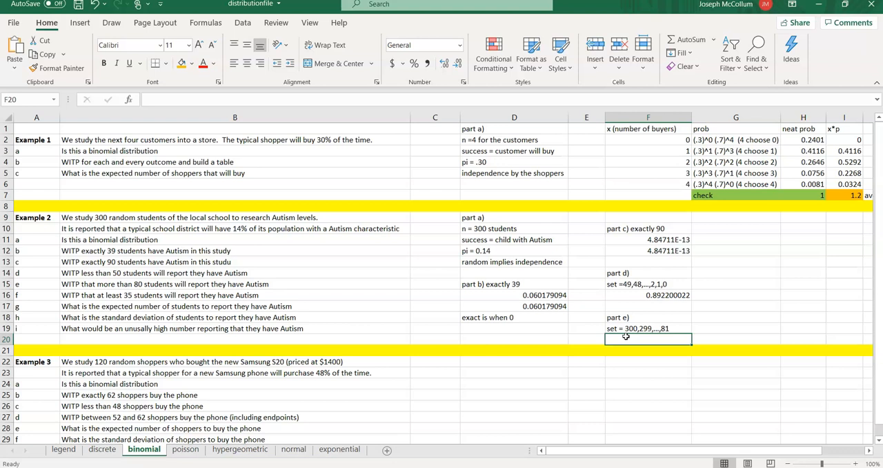
# - Calculate the probability of more than 80 students in F20 with =1 - binom.dist(80,300,.14,1), and widen column F slightly
pyautogui.write('=1 - ')
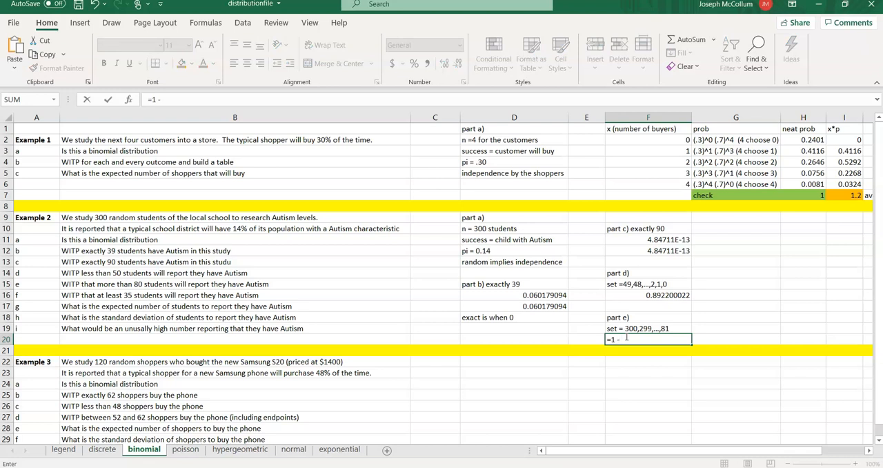
pyautogui.write('bino')
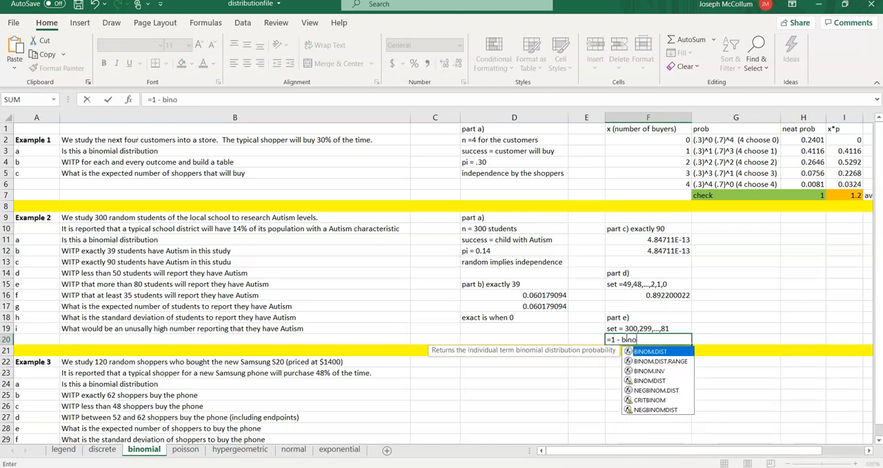
pyautogui.write('m.dist(')
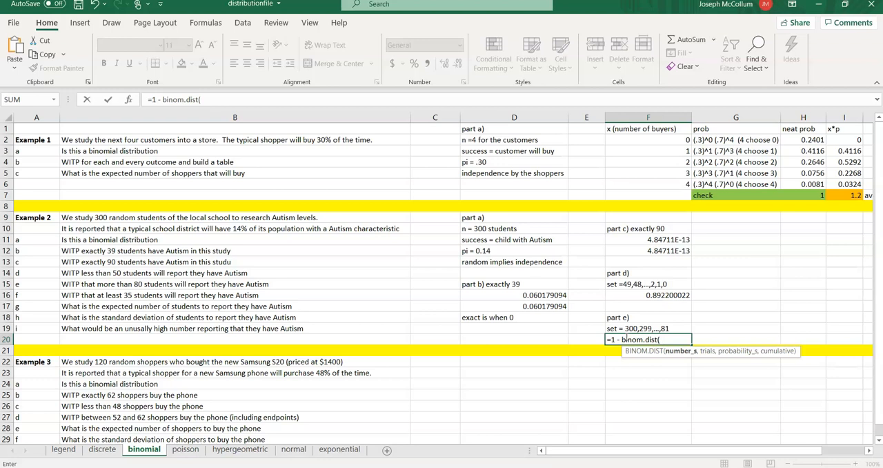
pyautogui.write('80,')
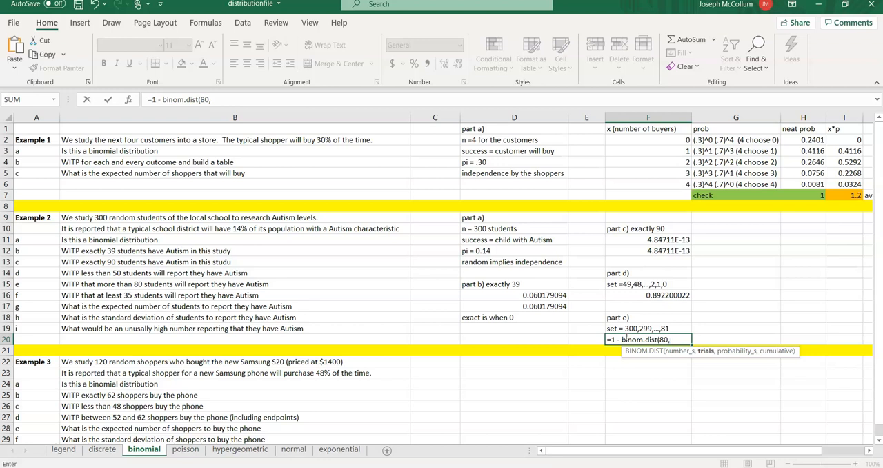
pyautogui.write('300,.14,1)')
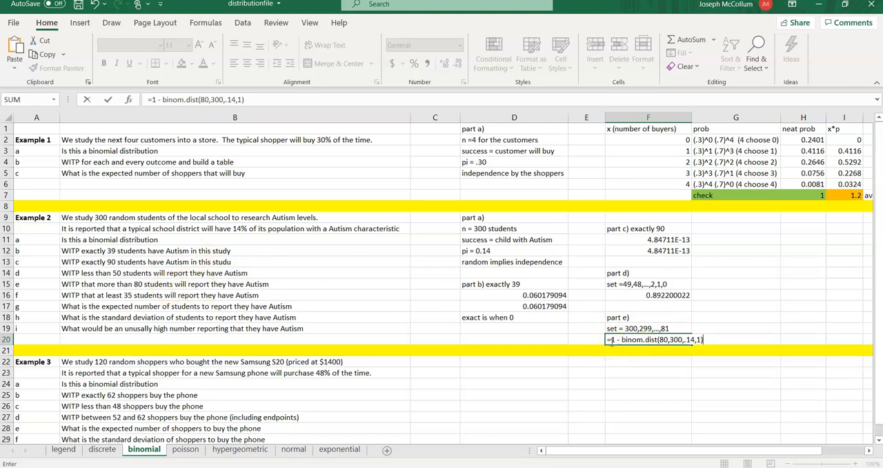
pyautogui.press('Return')
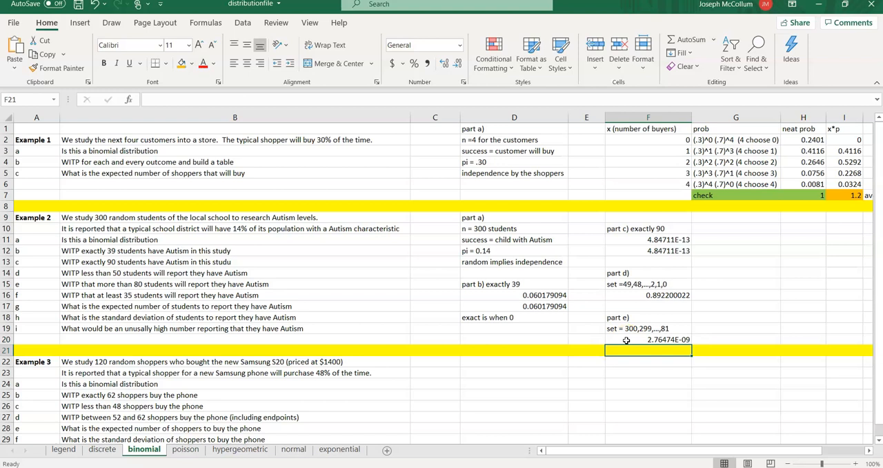
pyautogui.click(626, 340)
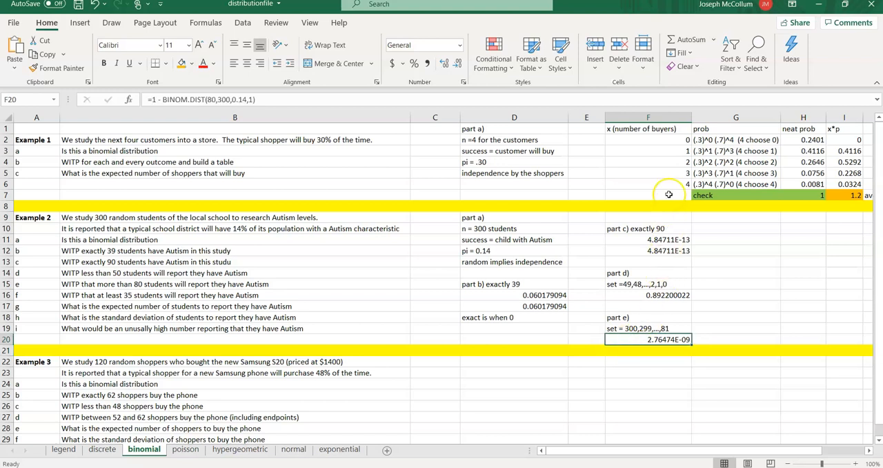
pyautogui.moveTo(691, 121); pyautogui.dragTo(693, 121)
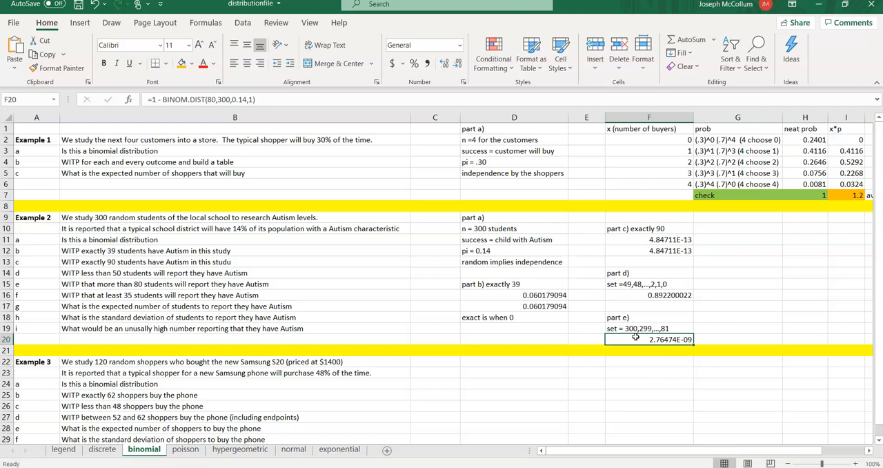
# - Enter the heading "part f)" in G10, beside the part c heading
pyautogui.click(732, 226)
pyautogui.write('par')
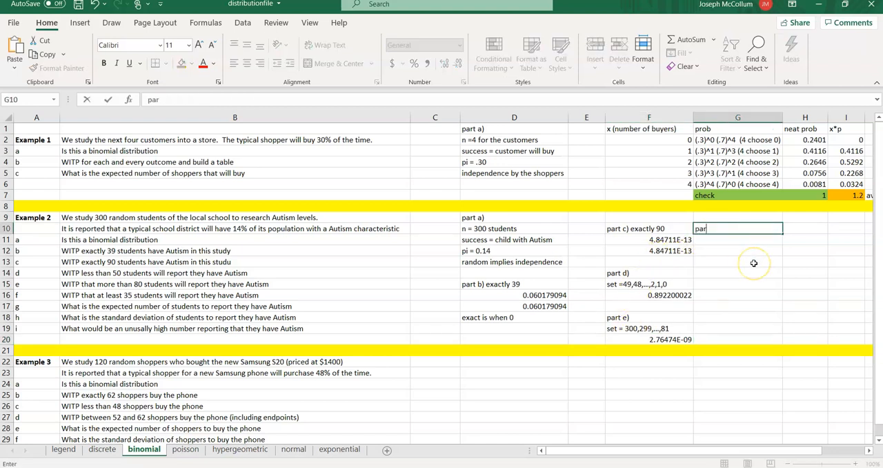
pyautogui.write('t f)')
pyautogui.press('Return')
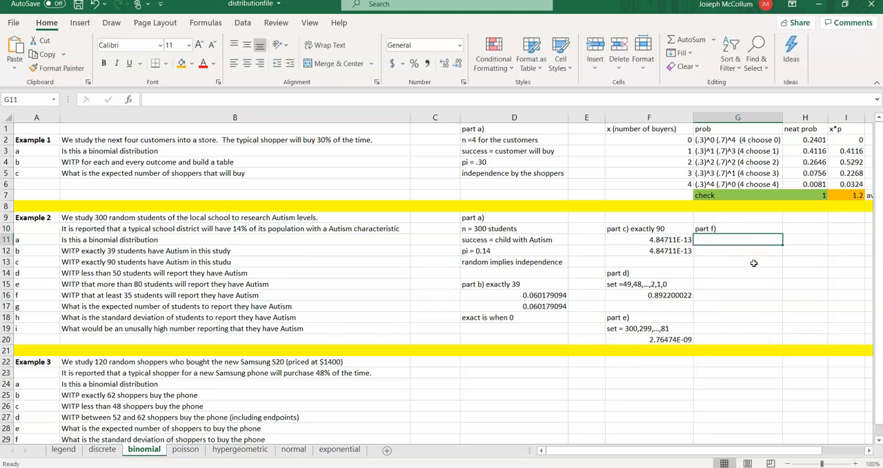
# - List the part f outcomes in G11 as "set = 300, 299,...,35"
pyautogui.write('set =')
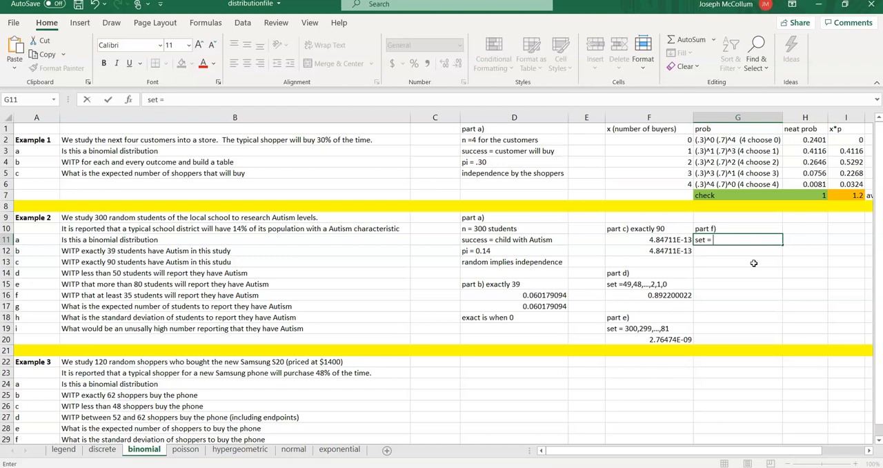
pyautogui.write(' 300, 299,...,35')
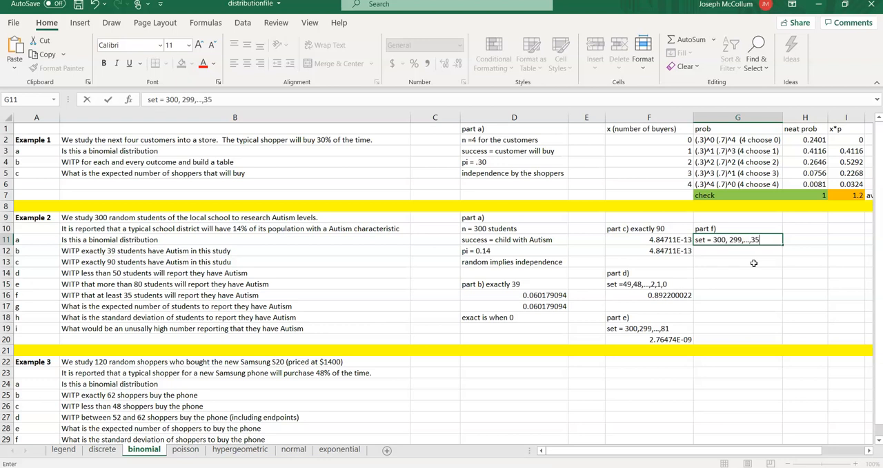
pyautogui.press('Return')
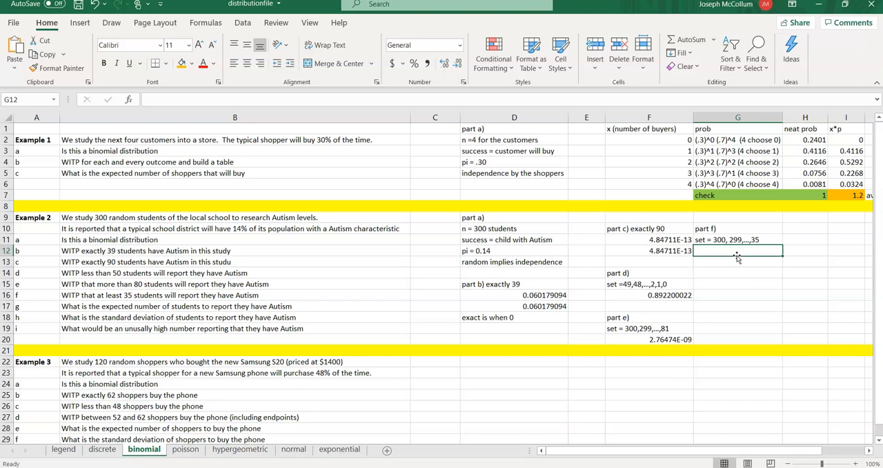
# - Calculate the probability of at least 35 students in G12 with the formula =1 - binom.dist(34,300,.14,1)
pyautogui.write('=1 -')
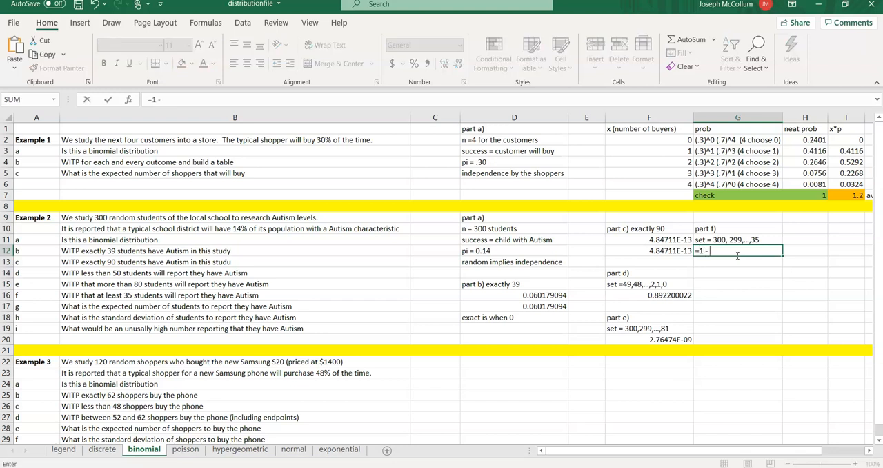
pyautogui.write(' binomd.')
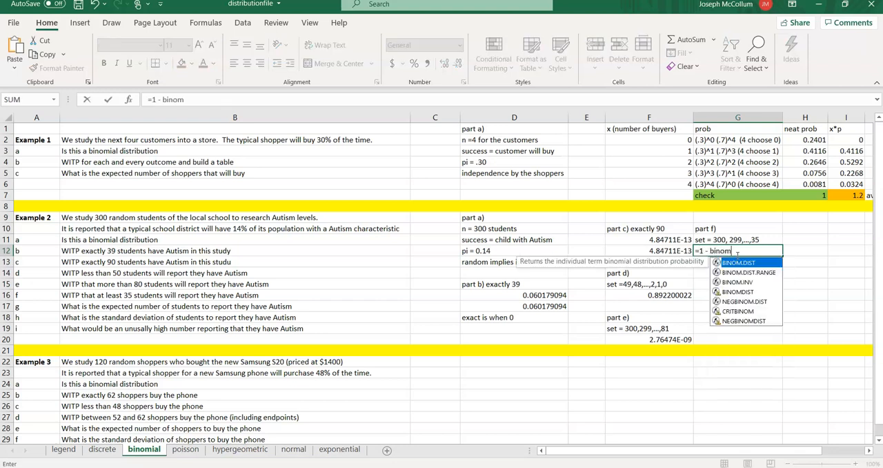
pyautogui.press('BackSpace')
pyautogui.press('BackSpace')
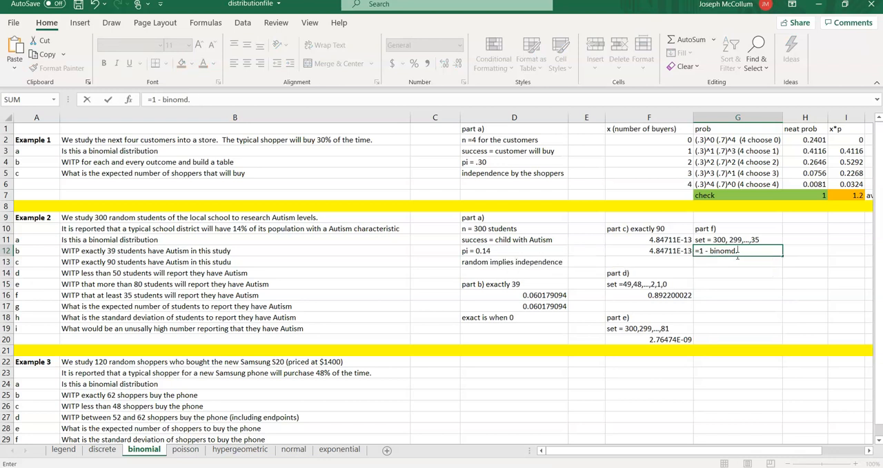
pyautogui.write('.dist(')
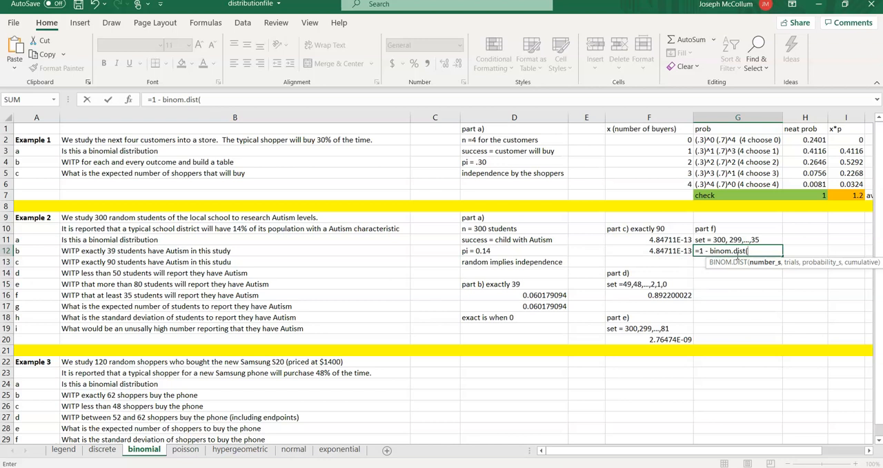
pyautogui.write('34,')
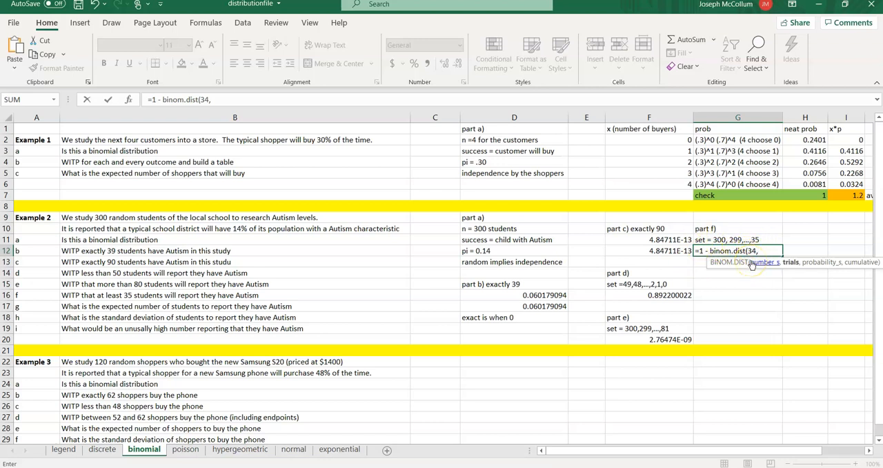
pyautogui.write('300,.15')
pyautogui.press('BackSpace')
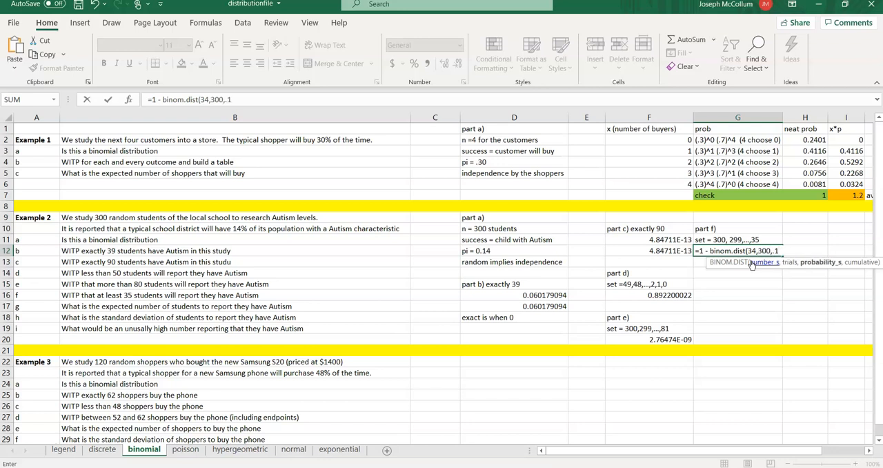
pyautogui.write('4,1)')
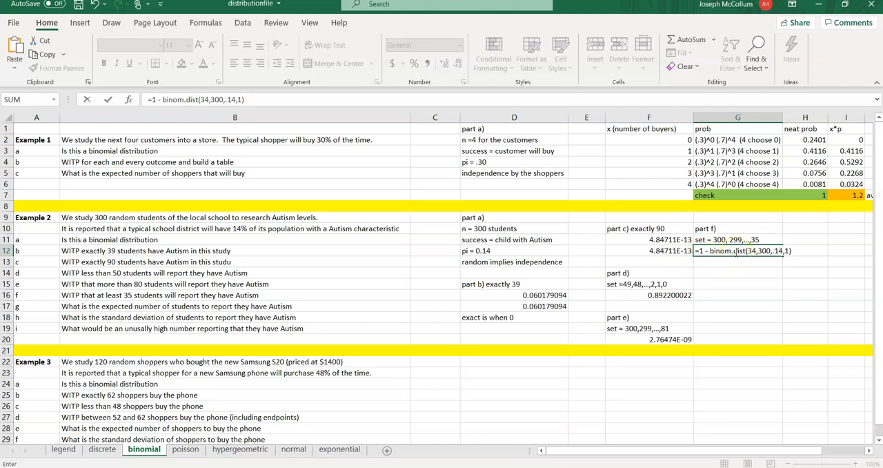
pyautogui.press('Return')
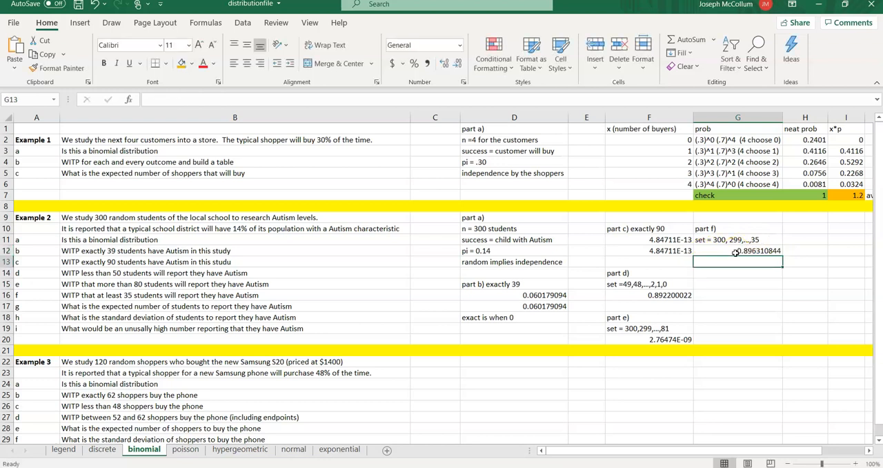
pyautogui.click(735, 252)
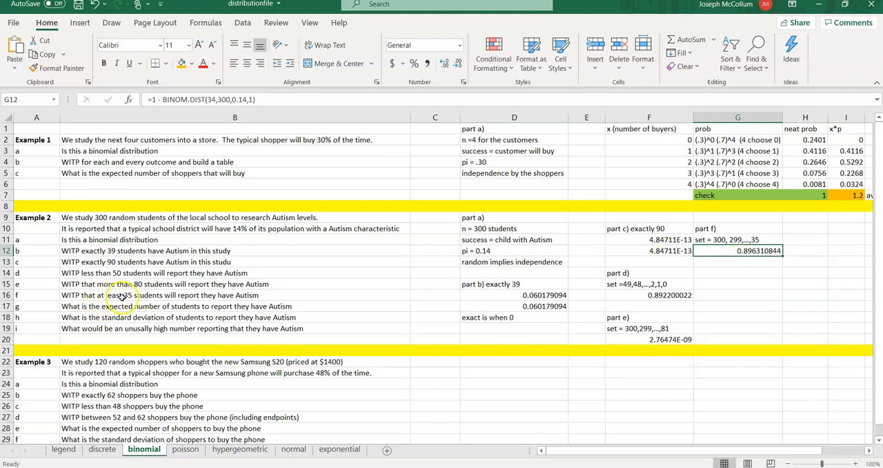
# - Enter the heading "part g)" in G14, leaving a blank row under part f
pyautogui.click(729, 272)
pyautogui.write('pa')
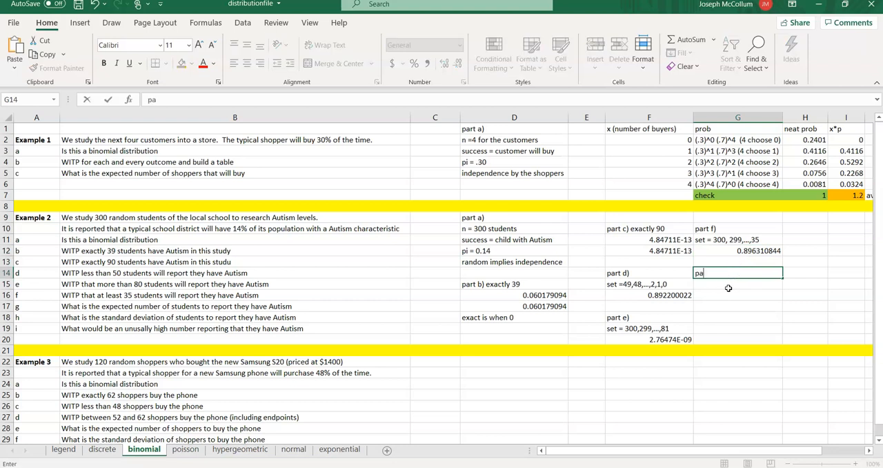
pyautogui.write('rt g)')
pyautogui.press('Return')
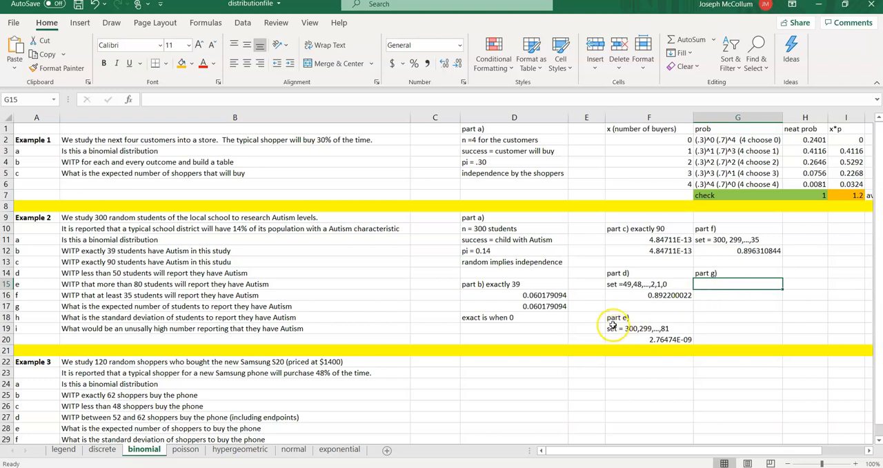
pyautogui.moveTo(507, 218); pyautogui.dragTo(507, 262)
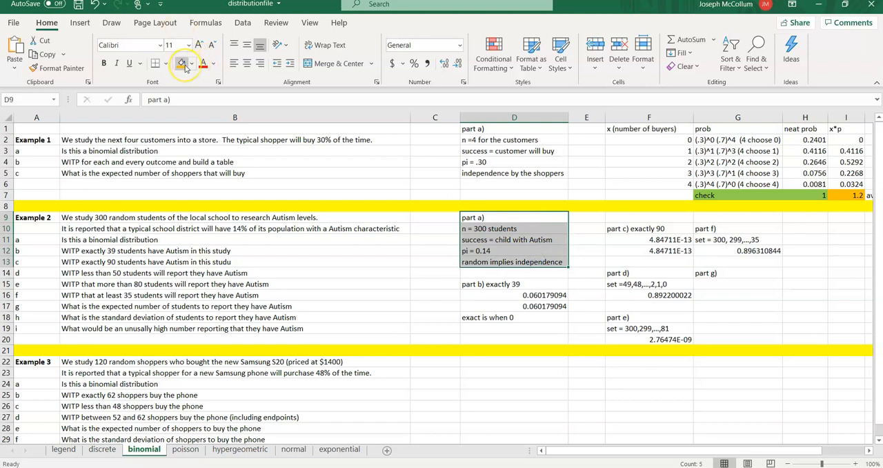
pyautogui.click(524, 239)
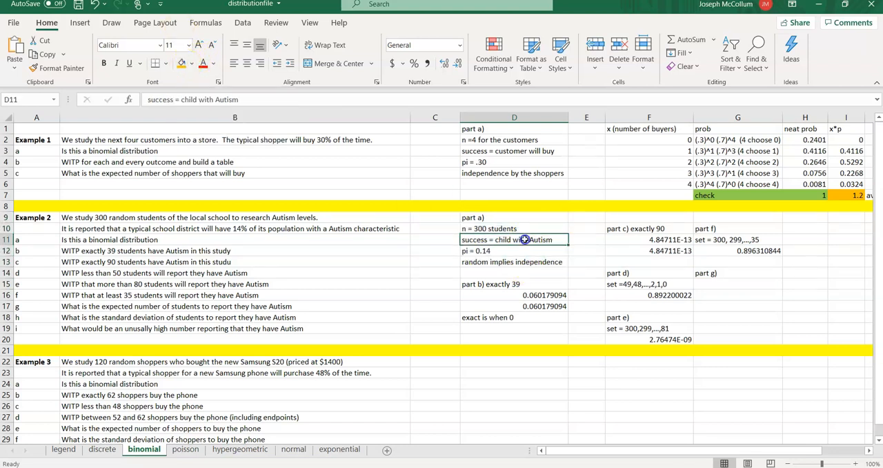
pyautogui.click(741, 273)
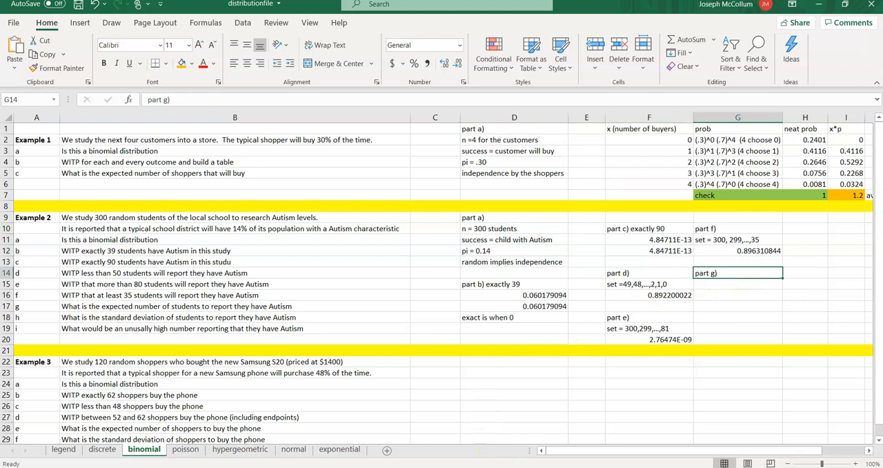
# - Consult the binomial mean formula in fsheet2020.pdf in Acrobat Reader, then return to Excel and enter "n * pi" in G15
pyautogui.click(481, 467)
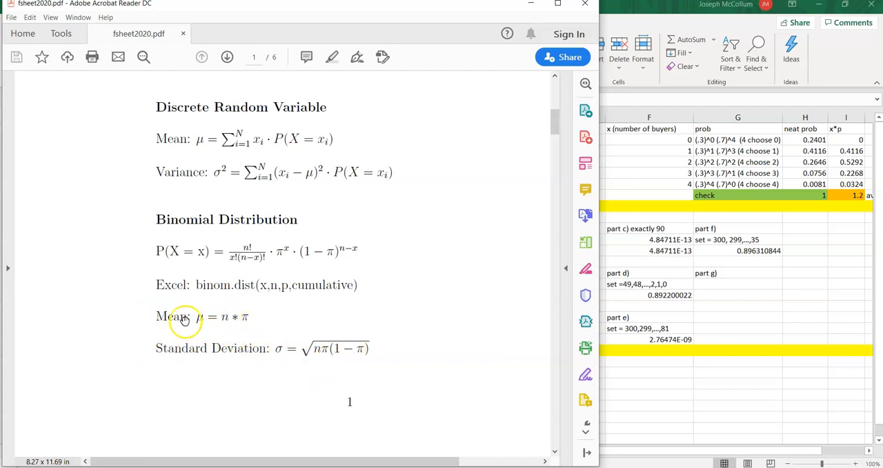
pyautogui.click(776, 284)
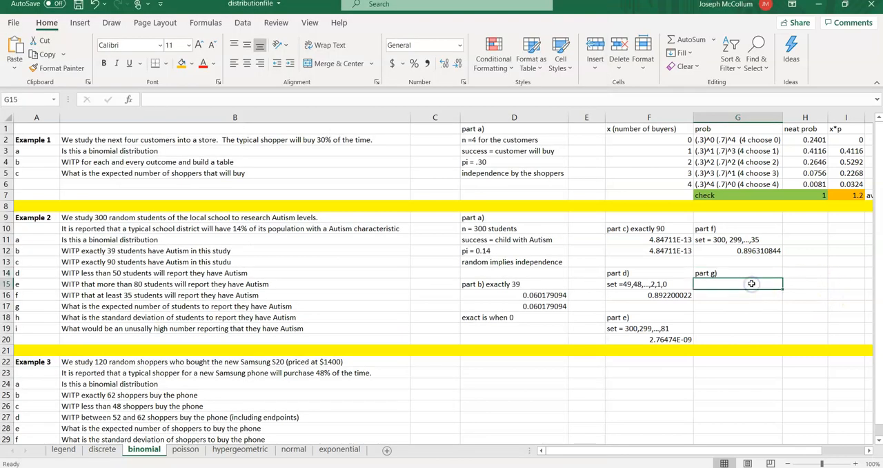
pyautogui.write('n * pi')
pyautogui.press('Return')
# - Calculate the expected number of students in G16 with the formula =300*.14
pyautogui.write('=')
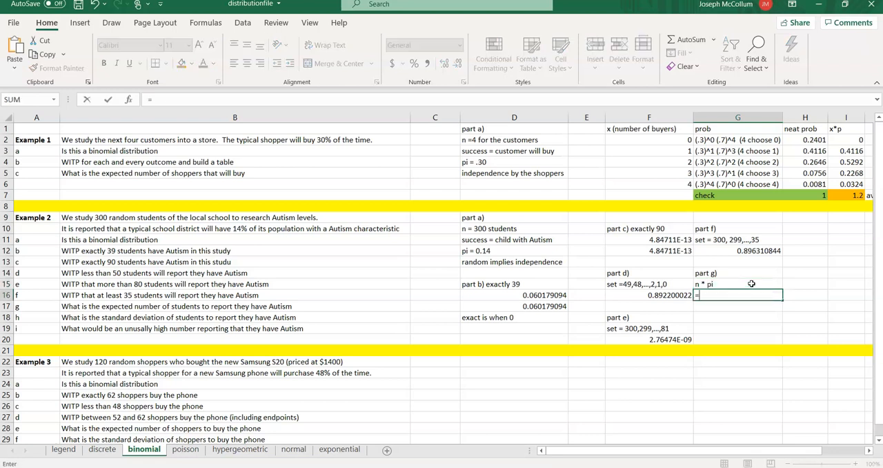
pyautogui.write('300*.14')
pyautogui.press('Return')
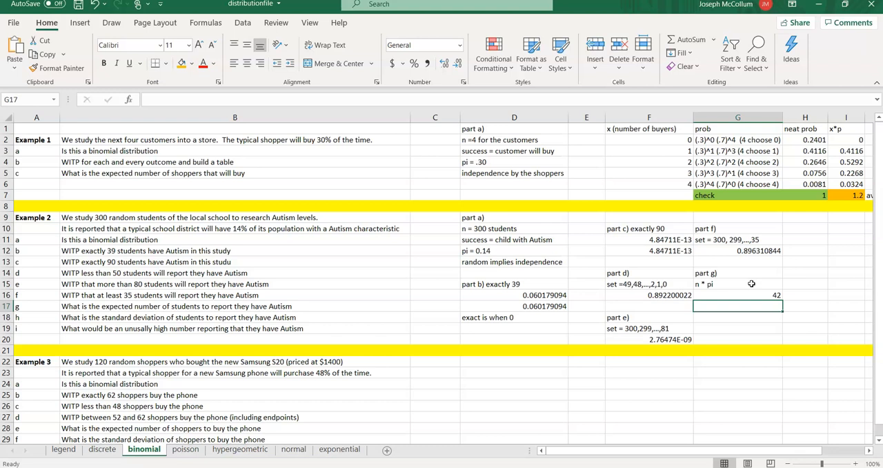
pyautogui.press('Down')
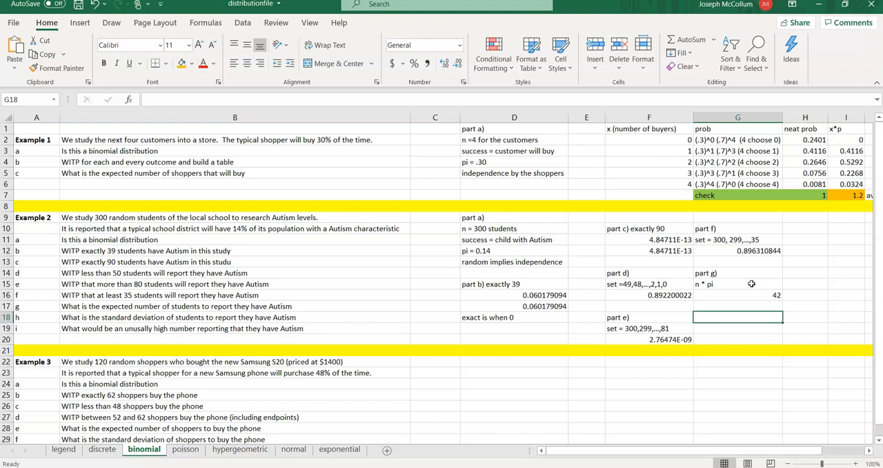
pyautogui.press('Left')
pyautogui.press('Up')
pyautogui.press('Up')
pyautogui.press('Down')
pyautogui.press('Down')
pyautogui.press('Down')
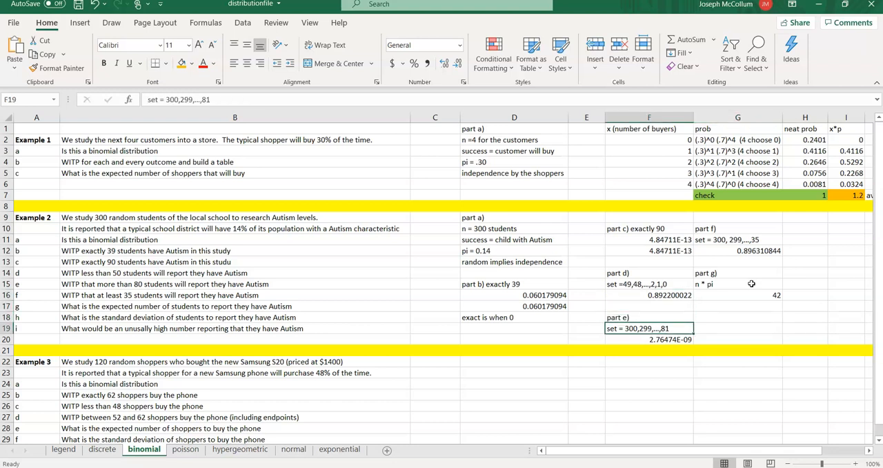
pyautogui.press('Up')
pyautogui.press('Up')
pyautogui.press('Up')
pyautogui.press('Up')
pyautogui.press('Right')
pyautogui.press('Down')
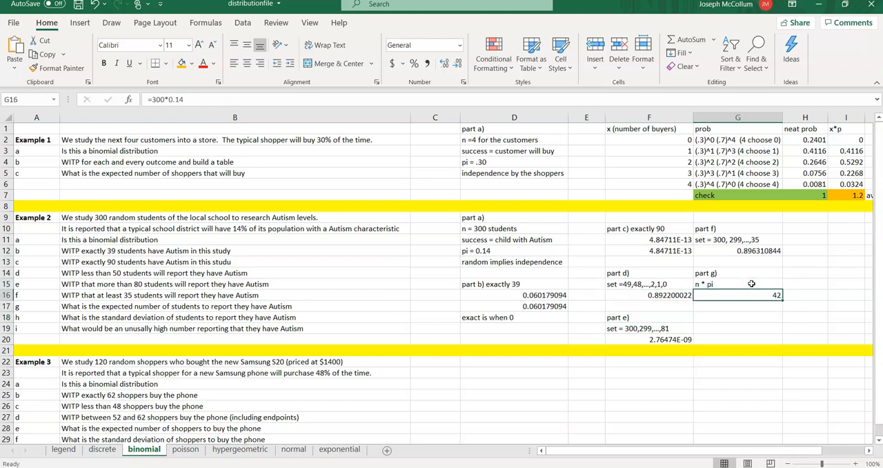
pyautogui.press('Up')
pyautogui.press('Up')
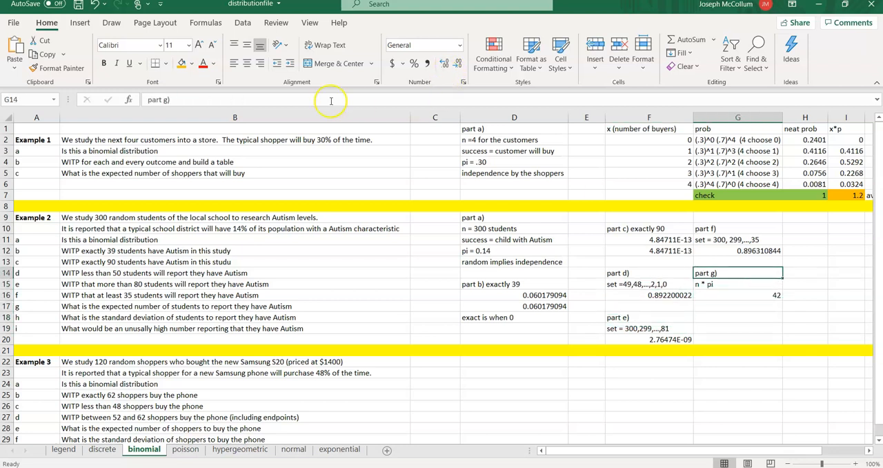
# - Extend the part g heading in G14 to read "part g) mean"
pyautogui.click(227, 99)
pyautogui.write('mean')
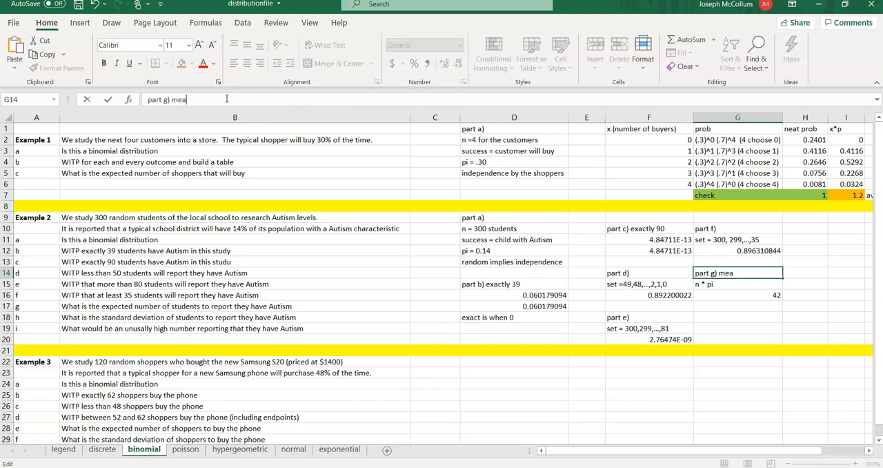
pyautogui.press('Return')
# - Enter the heading "part h) spread" in G18, leaving a blank row under the expected value
pyautogui.press('Down')
pyautogui.press('Down')
pyautogui.press('Down')
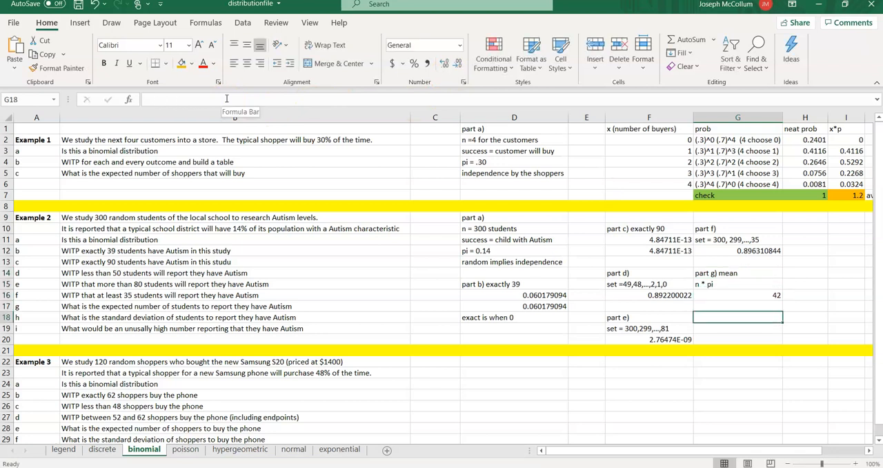
pyautogui.write('part h) spread')
pyautogui.press('Return')
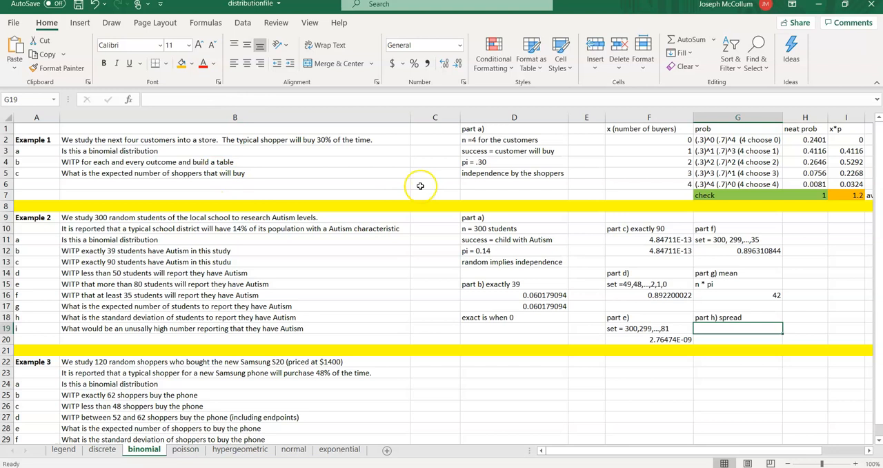
# - Consult the binomial standard deviation formula in fsheet2020.pdf in Acrobat Reader, and calculate it in Excel cell G19 with =sqrt(300*.14*.86)
pyautogui.hotkey('alt', 'Tab')
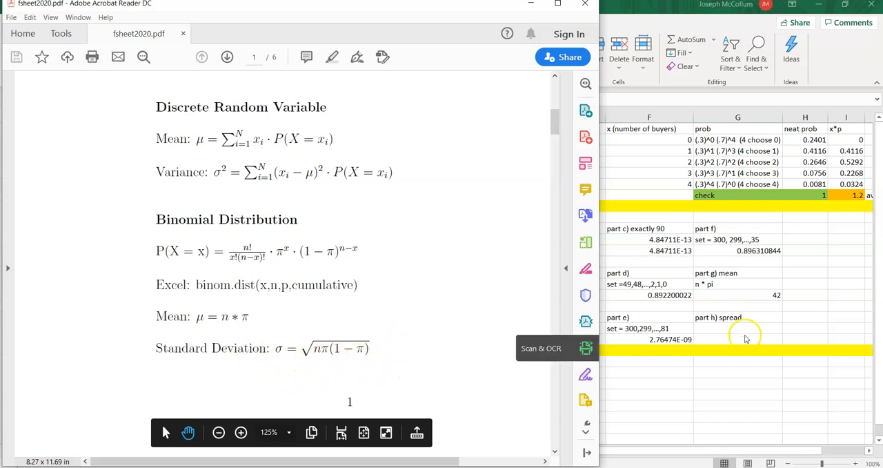
pyautogui.click(737, 334)
pyautogui.write('=sqrt(')
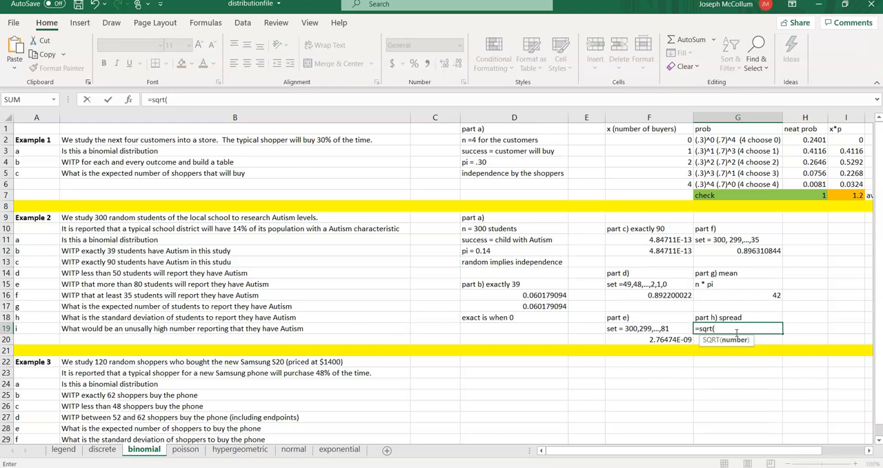
pyautogui.write('300*.14*.86)')
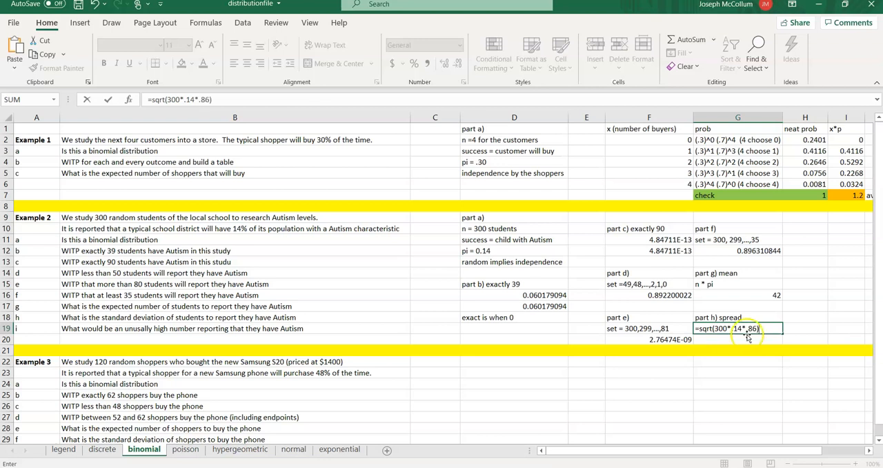
pyautogui.hotkey('alt', 'Tab')
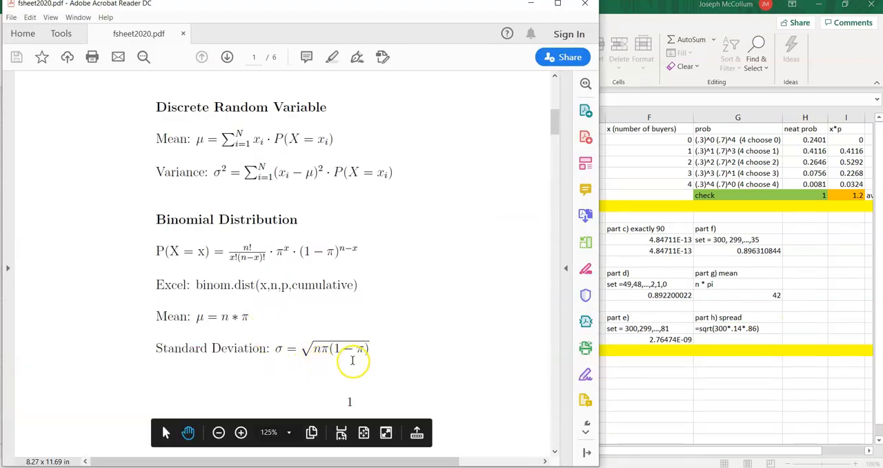
pyautogui.click(643, 367)
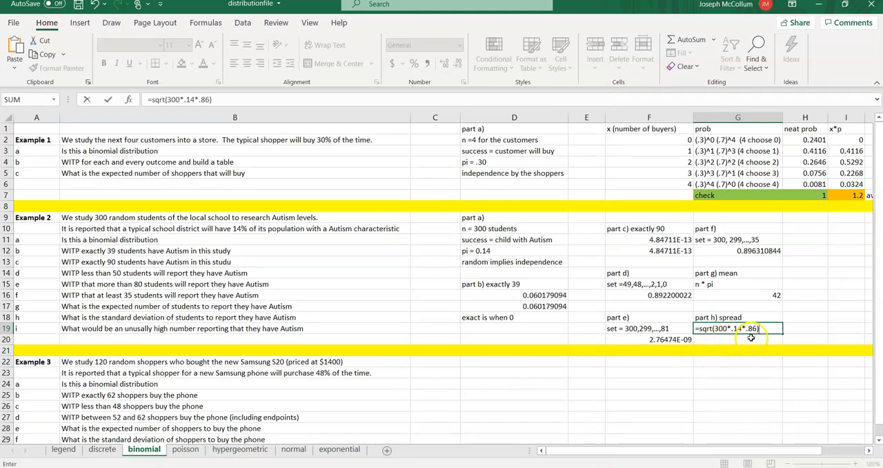
pyautogui.press('Return')
# - Review the formulas behind the standard deviation in G19 and the mean in G16
pyautogui.click(719, 333)
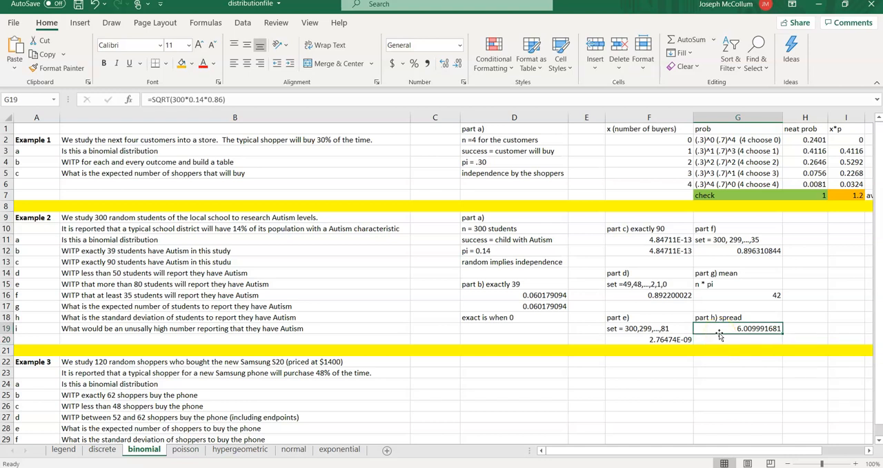
pyautogui.click(769, 296)
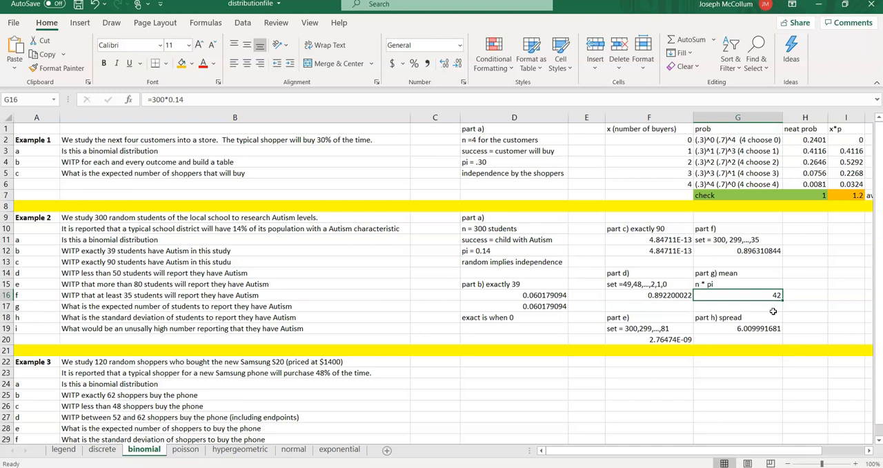
pyautogui.press('Down')
pyautogui.press('Down')
pyautogui.press('Down')
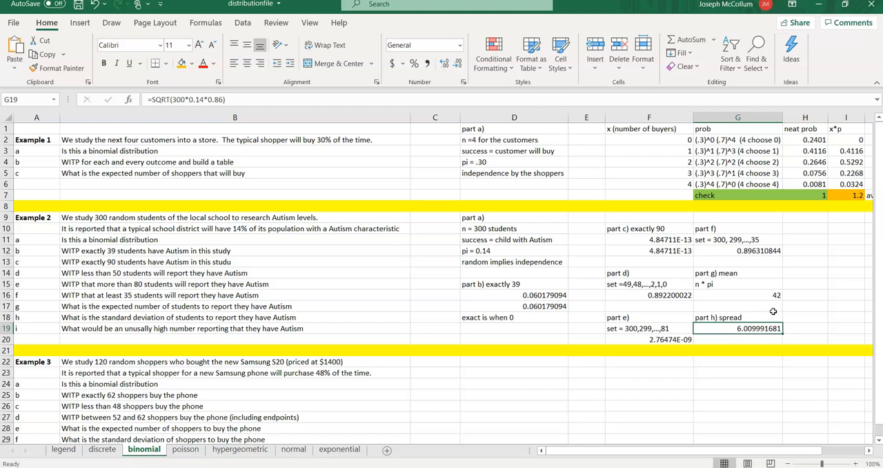
# - Enter the heading "part i) unusual" in I10 and fit column I's width to it
pyautogui.press('Right')
pyautogui.press('Right')
pyautogui.press('Up')
pyautogui.press('Up')
pyautogui.press('Up')
pyautogui.press('Up')
pyautogui.press('Up')
pyautogui.hscroll(2, 774, 311)
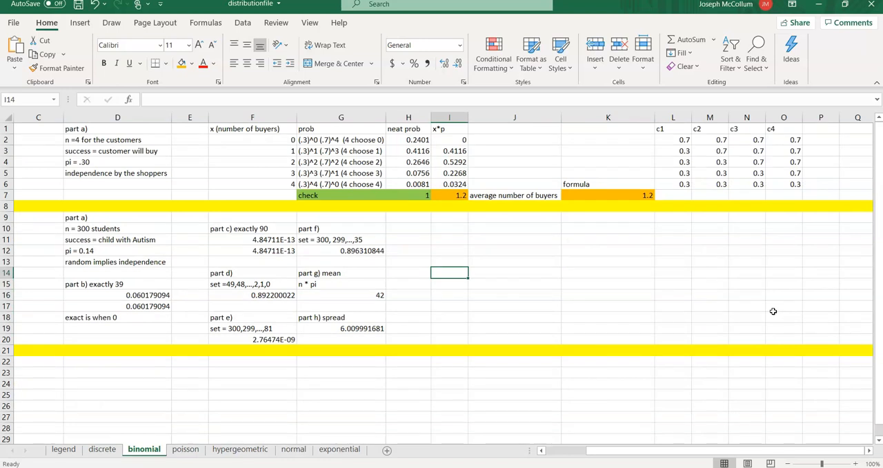
pyautogui.press('Up')
pyautogui.press('Up')
pyautogui.press('Up')
pyautogui.press('Up')
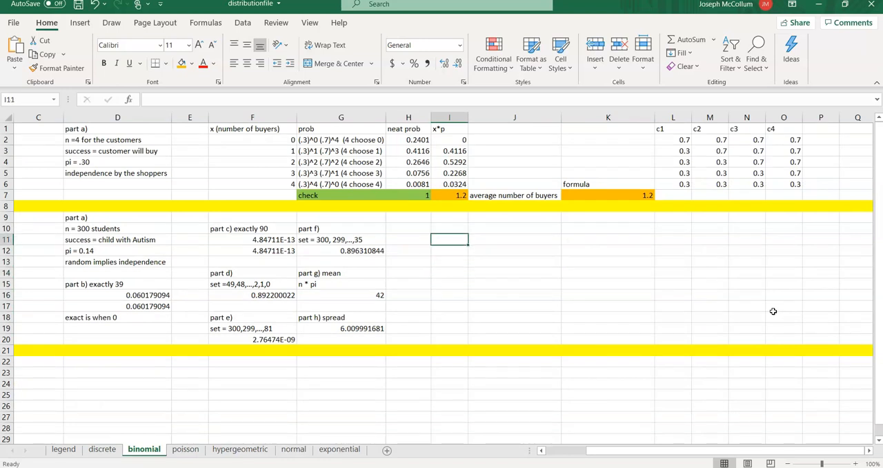
pyautogui.write('part i')
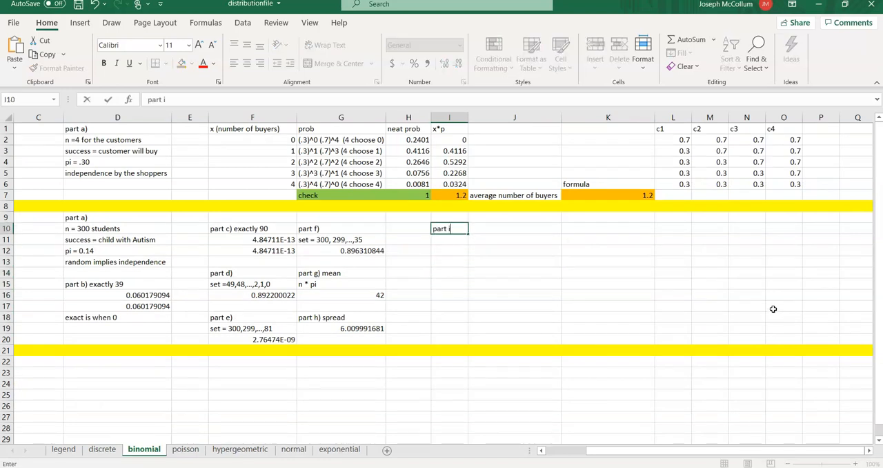
pyautogui.write(') unusual')
pyautogui.press('Return')
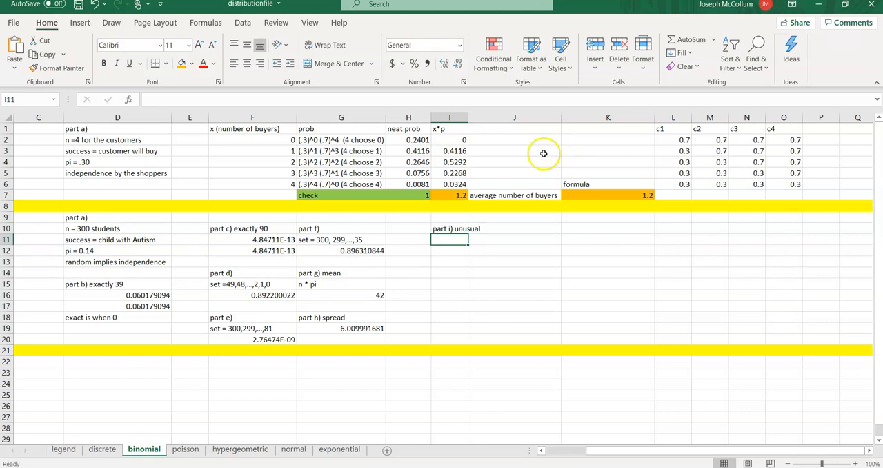
pyautogui.doubleClick(468, 117)
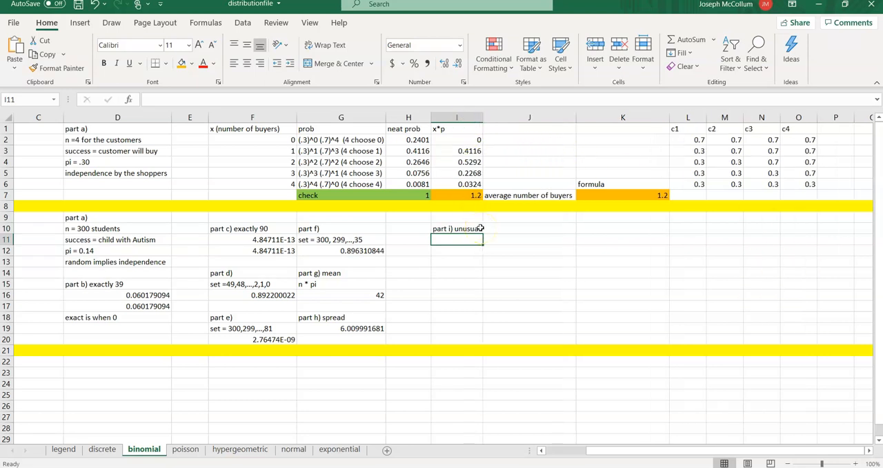
# - Enter the rule "2 std devs from average" in I11 and fit column I's width to the text
pyautogui.write('2 std devs from average')
pyautogui.press('Return')
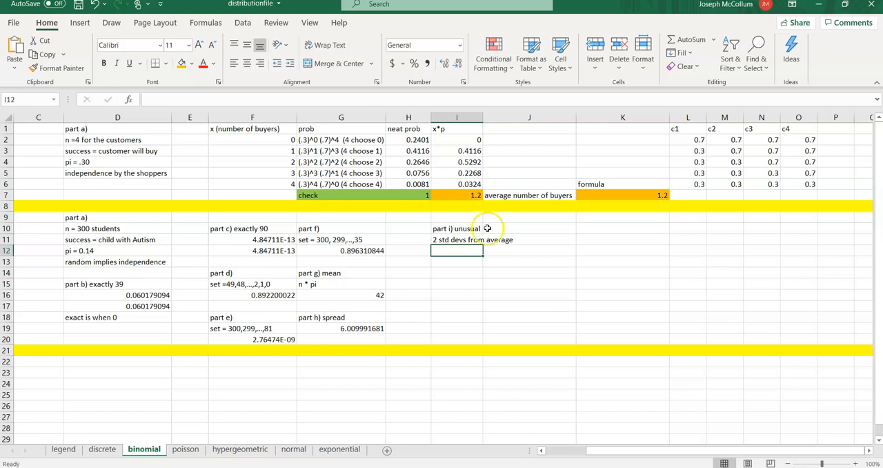
pyautogui.doubleClick(483, 117)
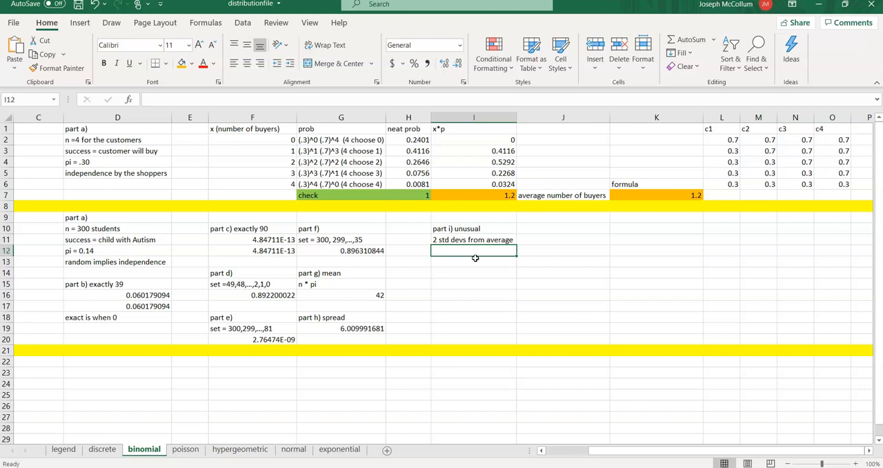
# - Calculate the lower outlier limit in I12 as the mean minus two standard deviations, using =G16-2*G19
pyautogui.write('=')
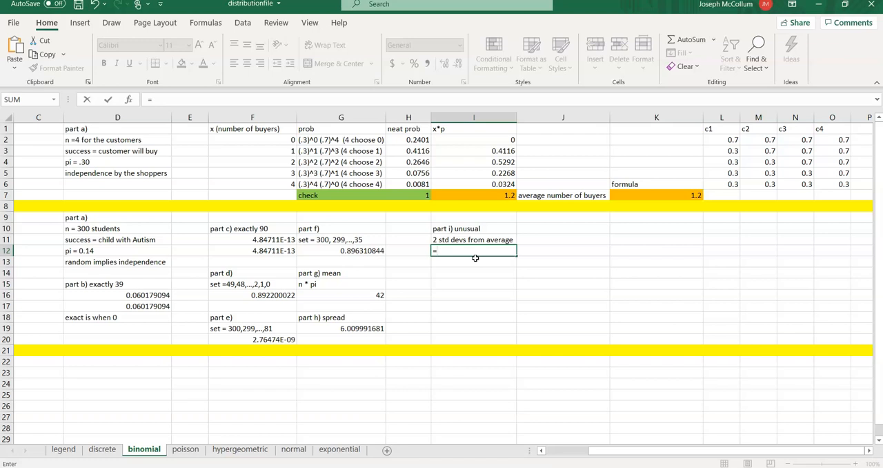
pyautogui.click(375, 295)
pyautogui.write('-2*')
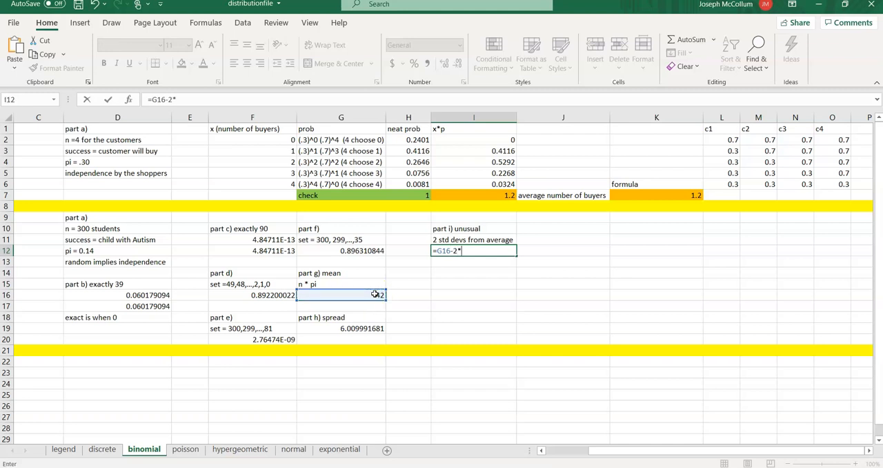
pyautogui.click(362, 329)
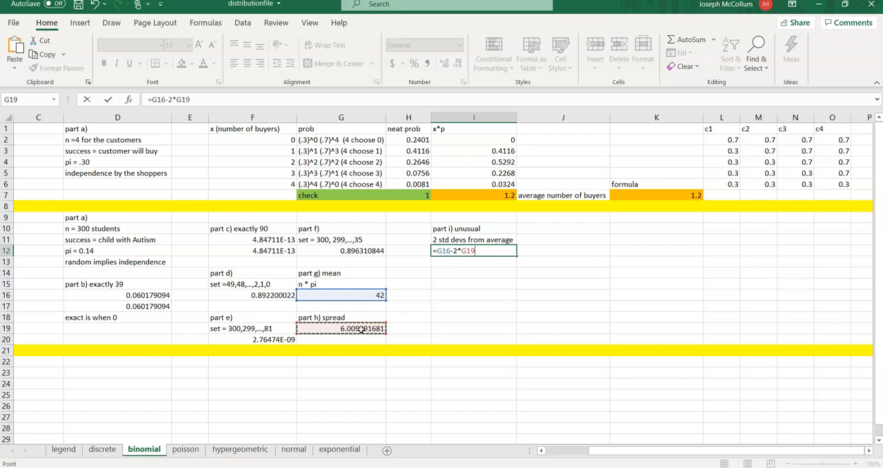
pyautogui.press('Return')
# - Label the lower limit in J12 with "low bound for outlier"
pyautogui.press('Up')
pyautogui.press('Right')
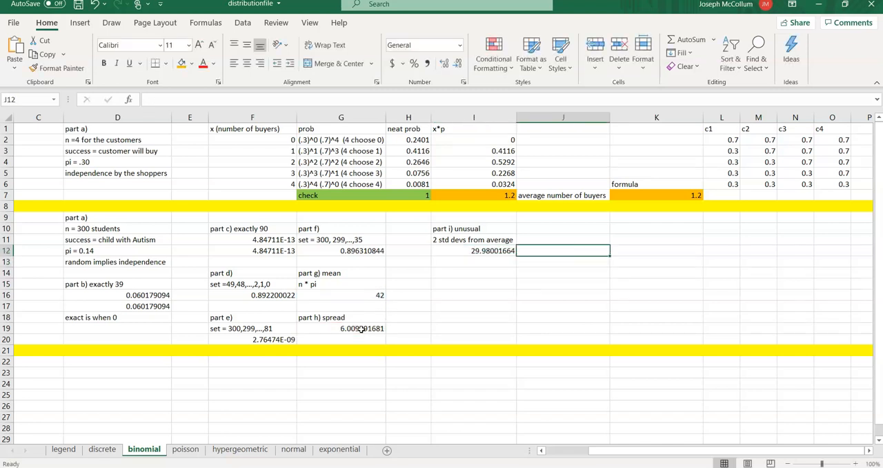
pyautogui.write('low bound for outlier')
pyautogui.press('Return')
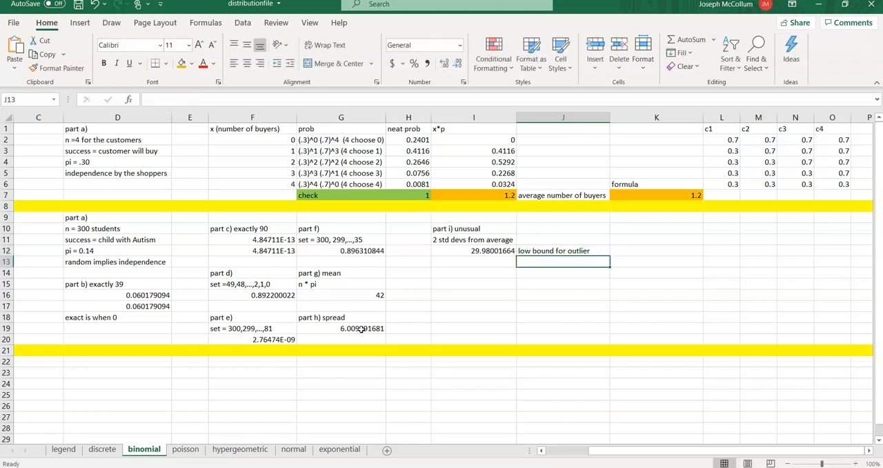
# - Examine the low bound in I12 against the mean in G16, the spread in G19 and the probability pi in D12
pyautogui.press('Up')
pyautogui.press('Left')
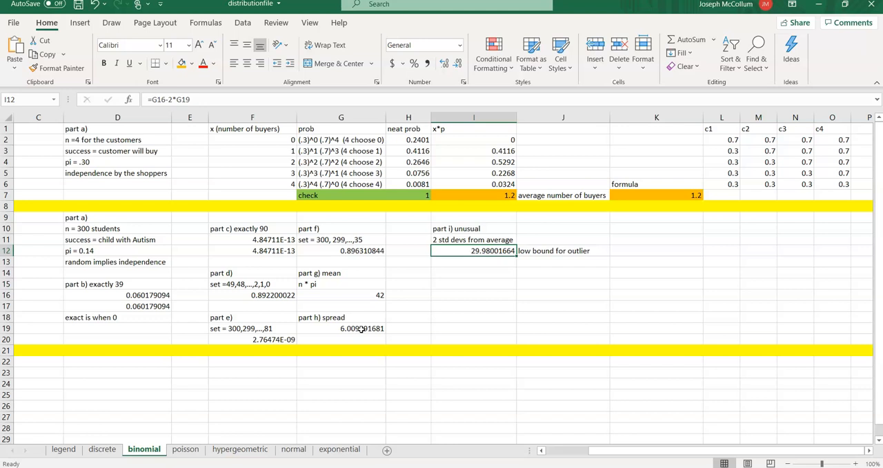
pyautogui.press('Left')
pyautogui.press('Down')
pyautogui.press('Down')
pyautogui.press('Down')
pyautogui.press('Left')
pyautogui.press('Down')
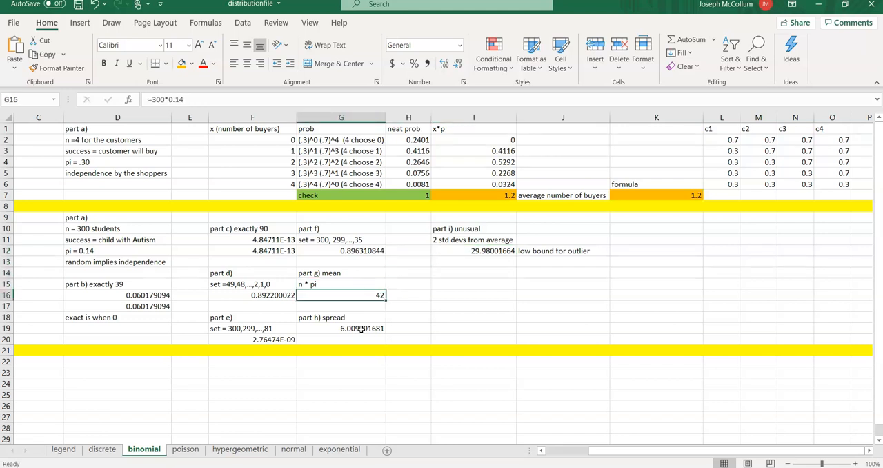
pyautogui.click(76, 251)
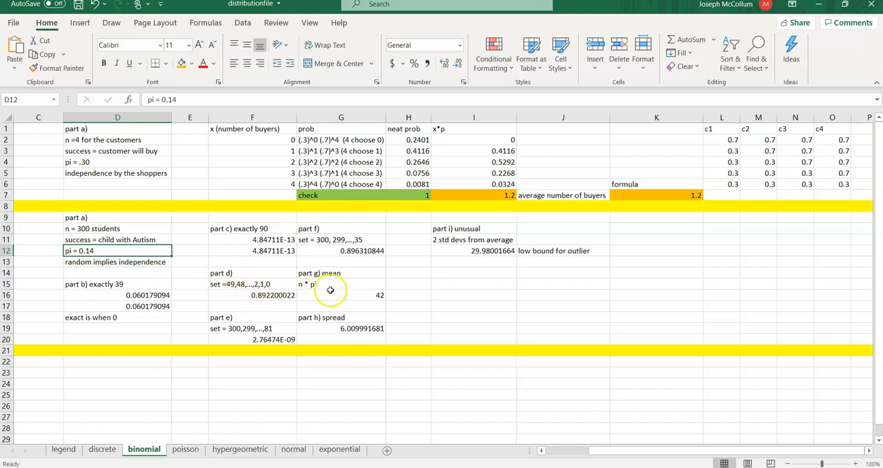
pyautogui.click(358, 294)
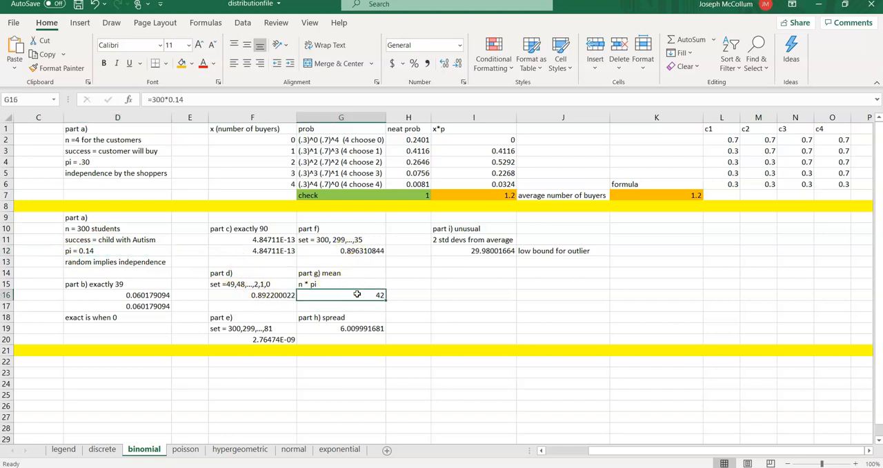
pyautogui.click(358, 328)
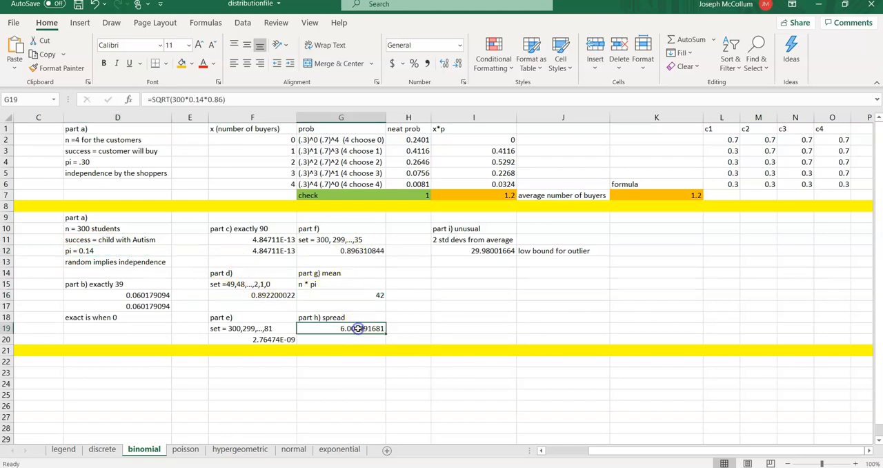
pyautogui.click(475, 252)
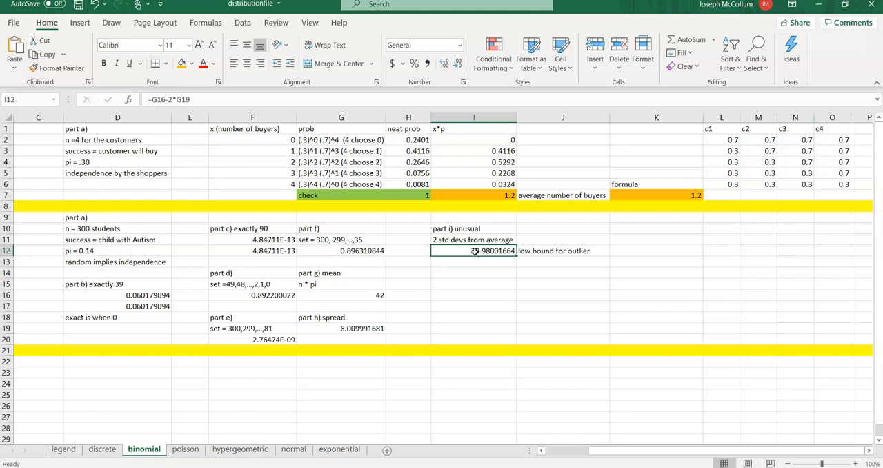
pyautogui.click(378, 296)
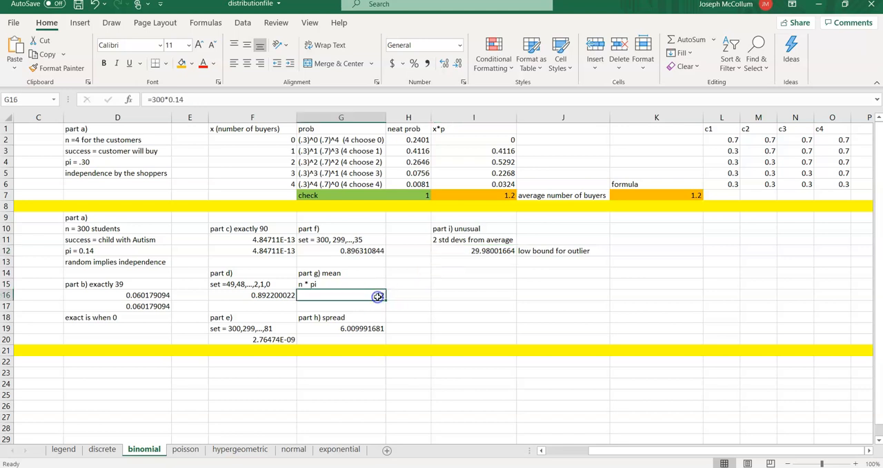
pyautogui.click(361, 295)
# - Calculate the upper outlier limit in I13 as the mean plus two standard deviations, using =G16+2*G19
pyautogui.click(469, 260)
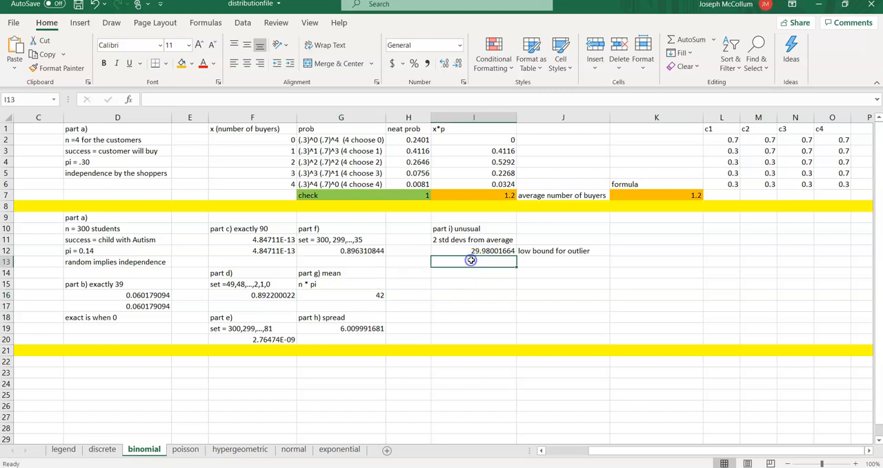
pyautogui.write('=')
pyautogui.click(362, 298)
pyautogui.write('+2*')
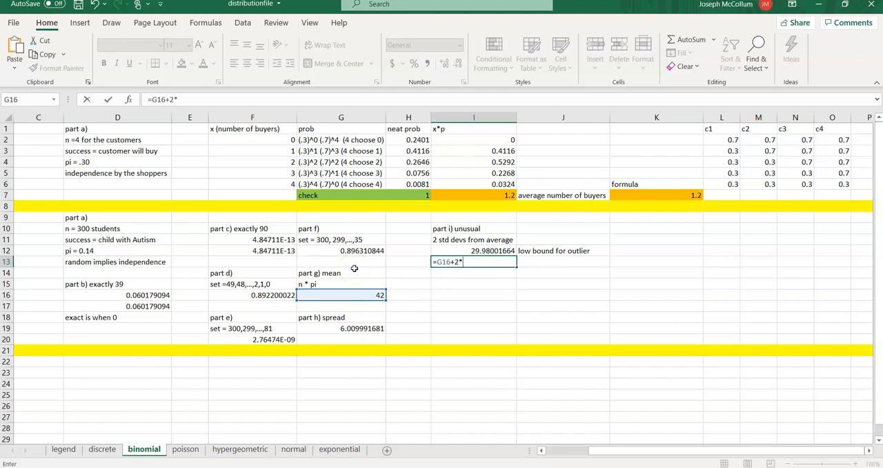
pyautogui.click(336, 329)
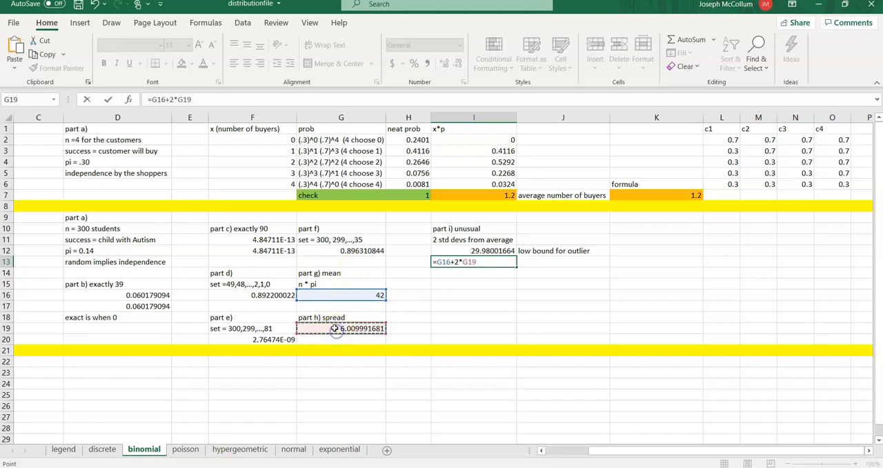
pyautogui.hotkey('ctrl', 'Return')
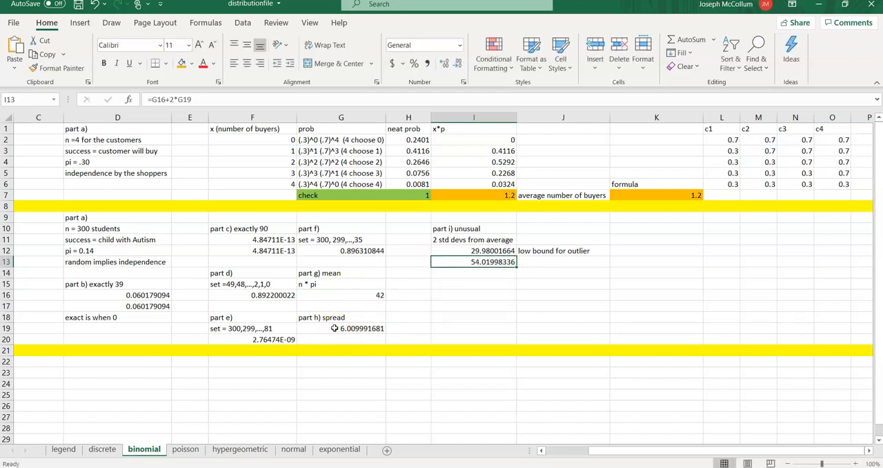
# - Label the upper limit in J13 with "high bound for outlier" and reselect the limit in I13
pyautogui.press('Tab')
pyautogui.write('high bound for outlier')
pyautogui.press('Return')
pyautogui.press('Up')
pyautogui.press('Left')
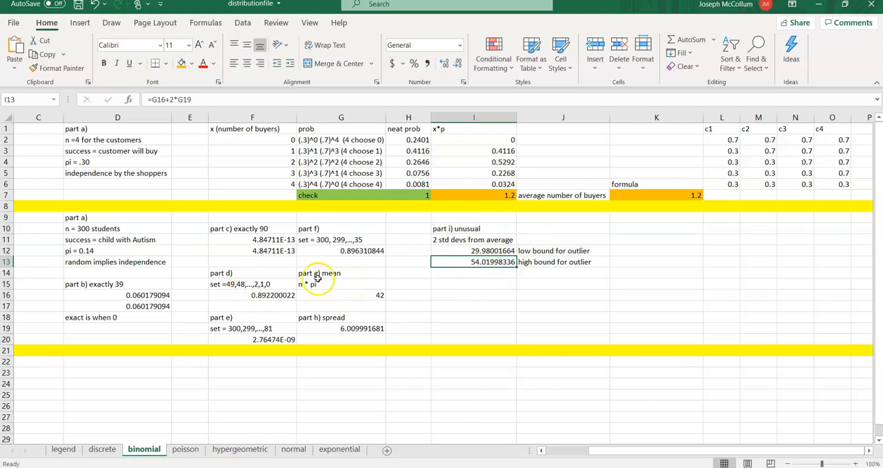
# - Start the Example 3 answers with "part a)" in D22 and record the sample size in D23 as "n = 120"
pyautogui.click(459, 282)
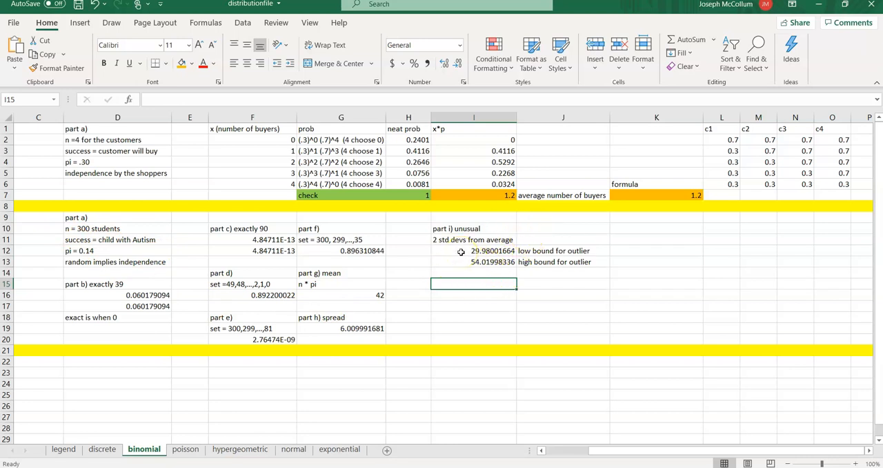
pyautogui.moveTo(601, 449); pyautogui.dragTo(542, 453)
pyautogui.scroll(-4, 466, 362)
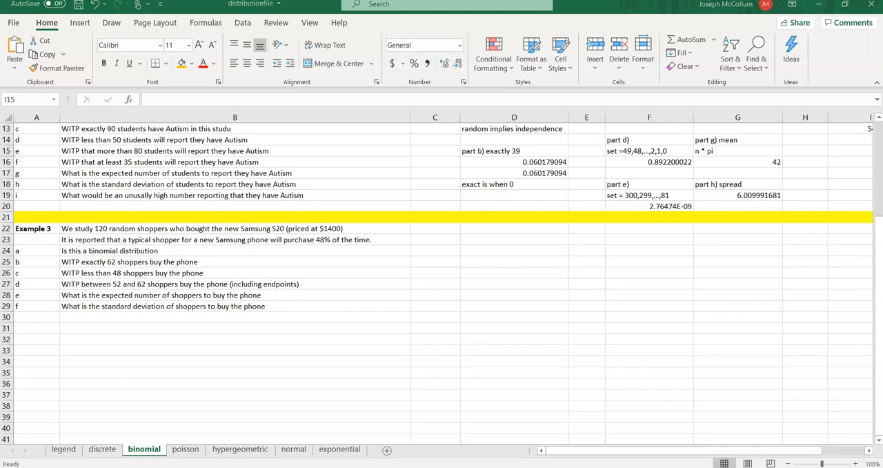
pyautogui.click(484, 231)
pyautogui.scroll(4, 476, 276)
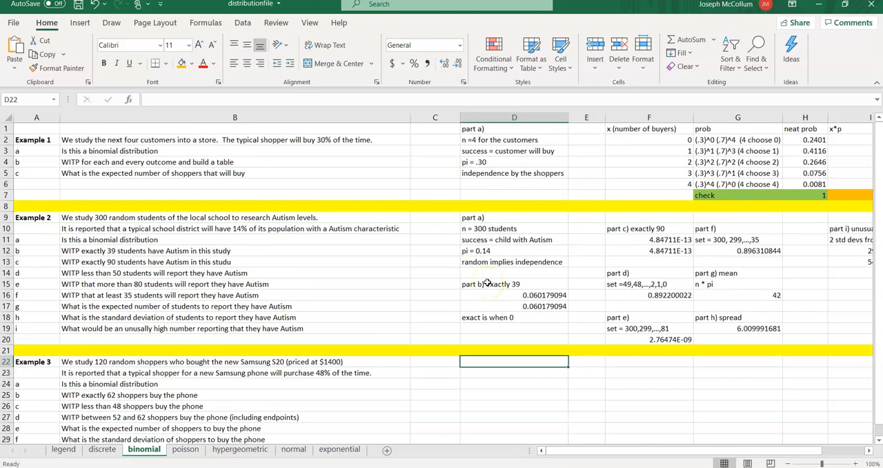
pyautogui.scroll(-3, 464, 295)
pyautogui.write('part a)')
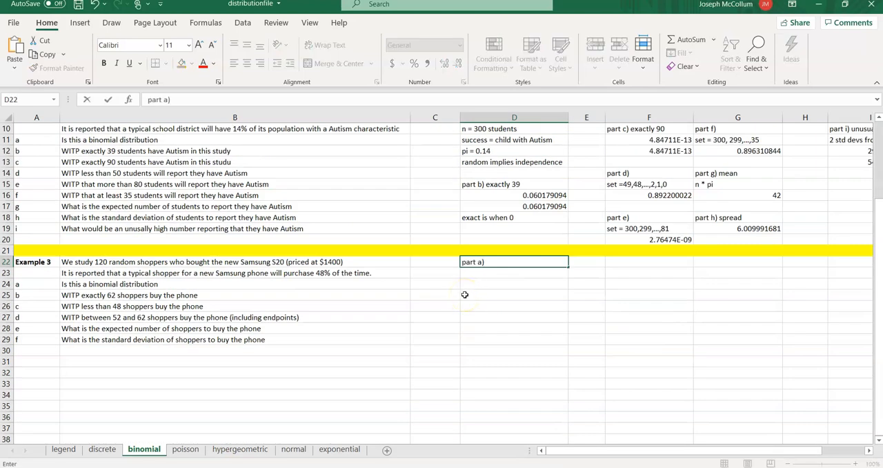
pyautogui.press('Return')
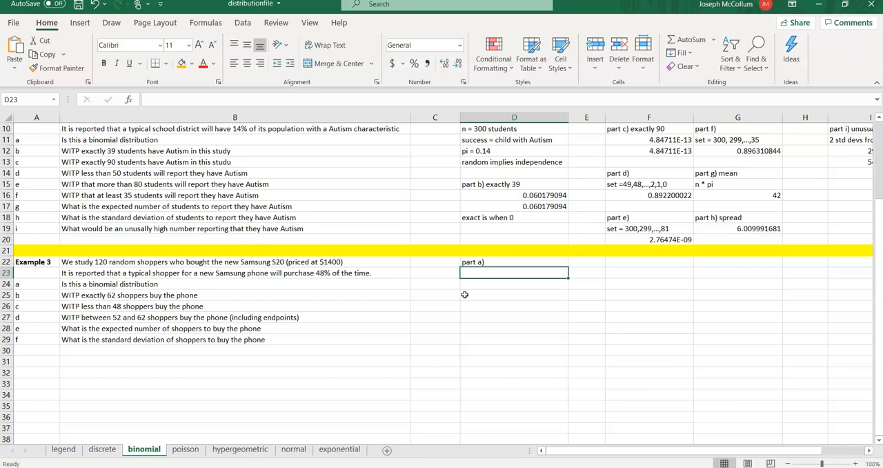
pyautogui.write('n = ')
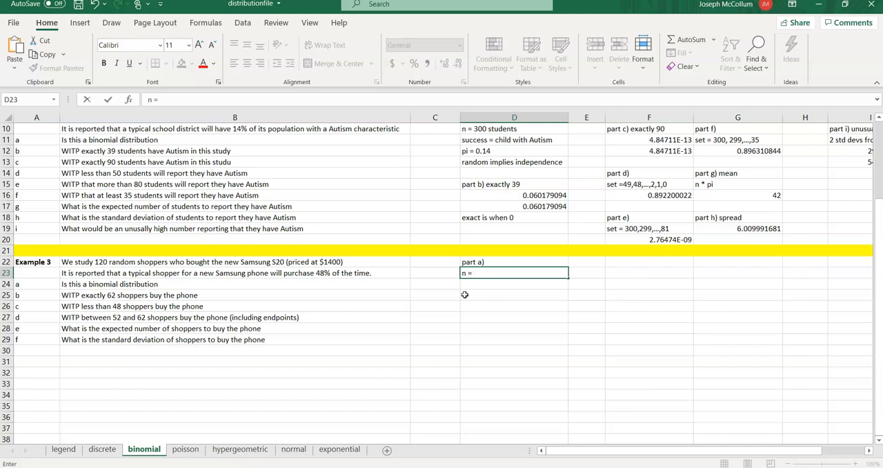
pyautogui.write('120')
pyautogui.press('Return')
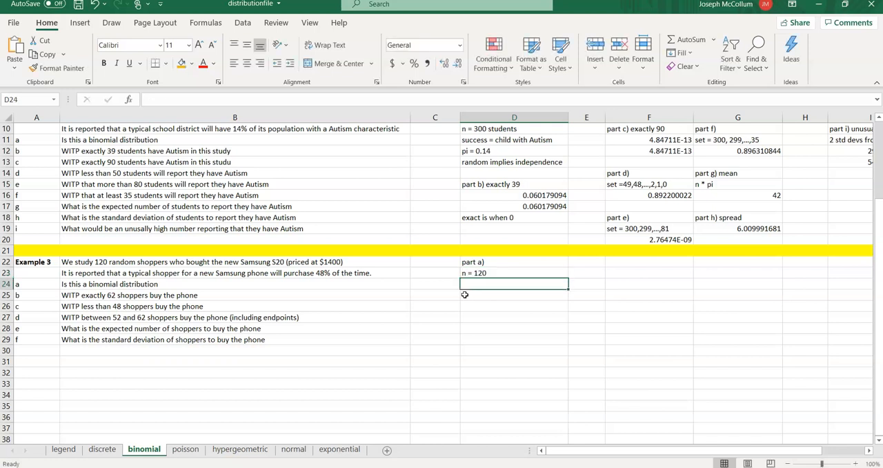
pyautogui.write('rand')
pyautogui.press('BackSpace')
pyautogui.press('BackSpace')
pyautogui.press('BackSpace')
pyautogui.press('BackSpace')
# - Record the purchase probability for Example 3 in D24 as "pi = .48"
pyautogui.write('pi = ')
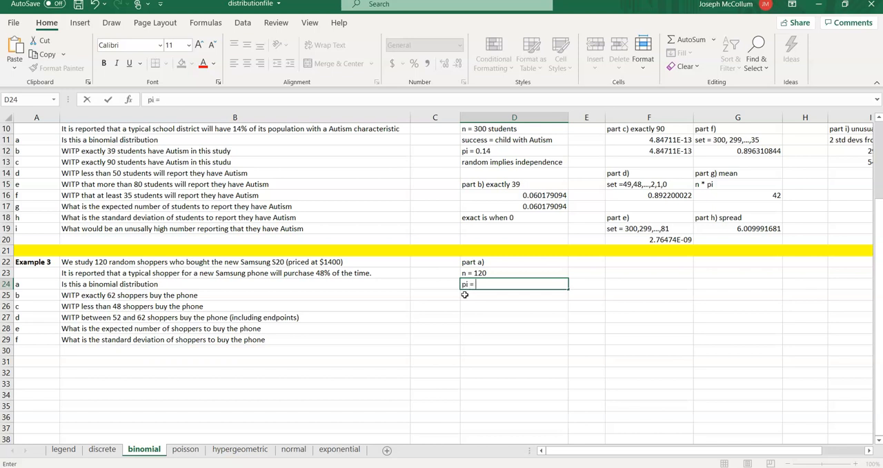
pyautogui.write('.48')
pyautogui.press('Return')
# - Define the success outcome for Example 3 in D25 as "success = buyer"
pyautogui.write('success ')
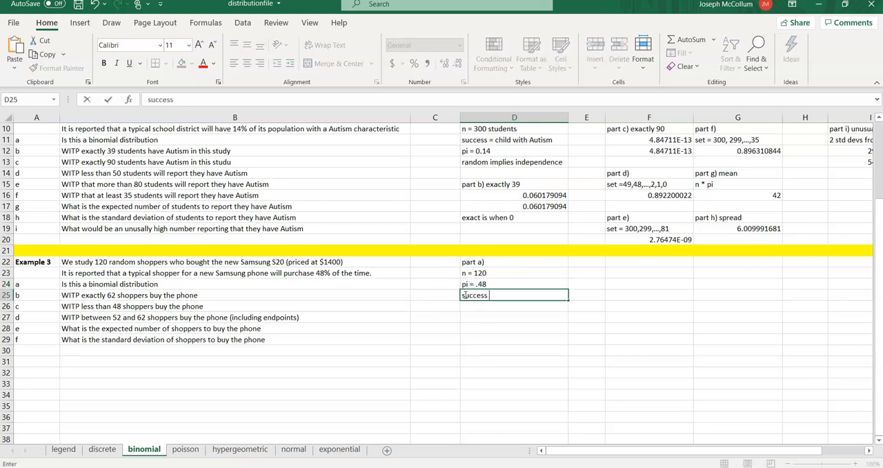
pyautogui.write('= buyer')
pyautogui.press('Return')
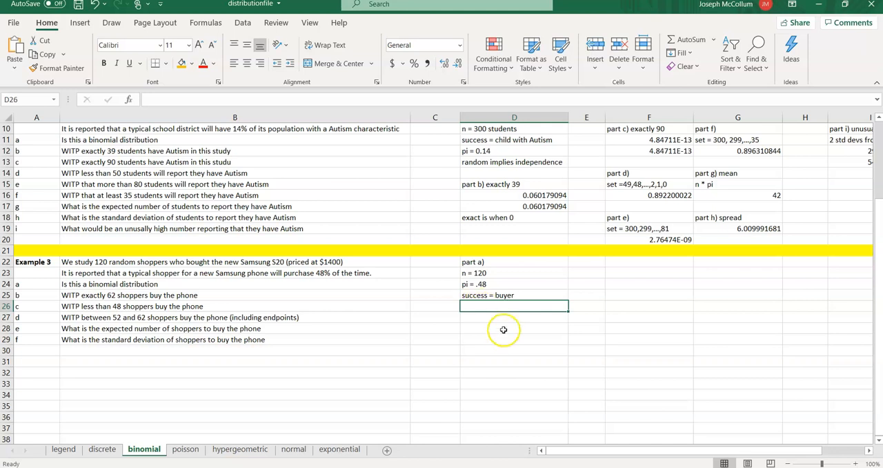
# - State the independence condition for Example 3 in D26 as "random implies independence"
pyautogui.write('random ')
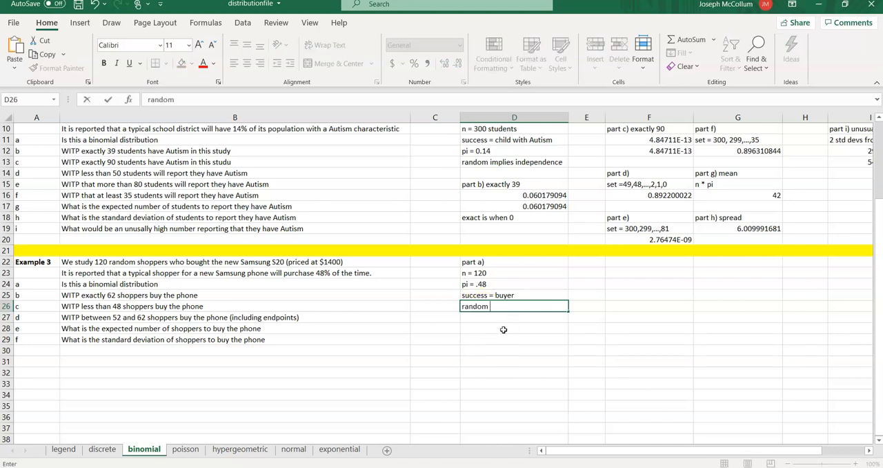
pyautogui.write('implies indepen')
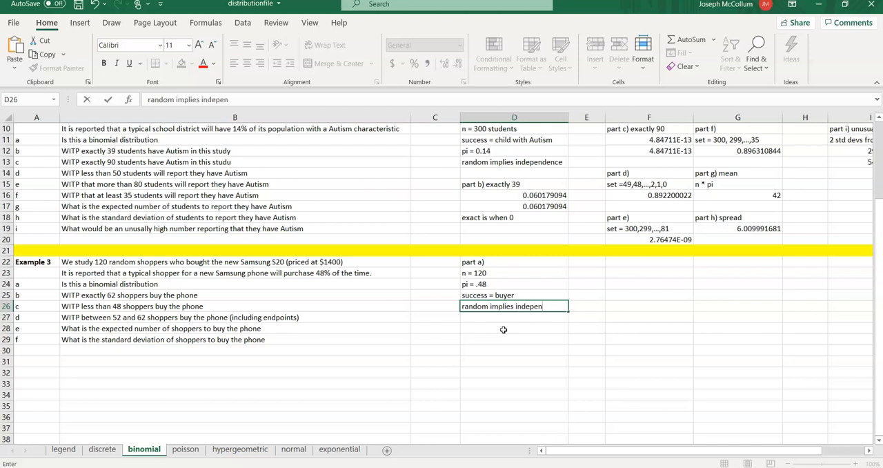
pyautogui.write('dence')
pyautogui.press('Return')
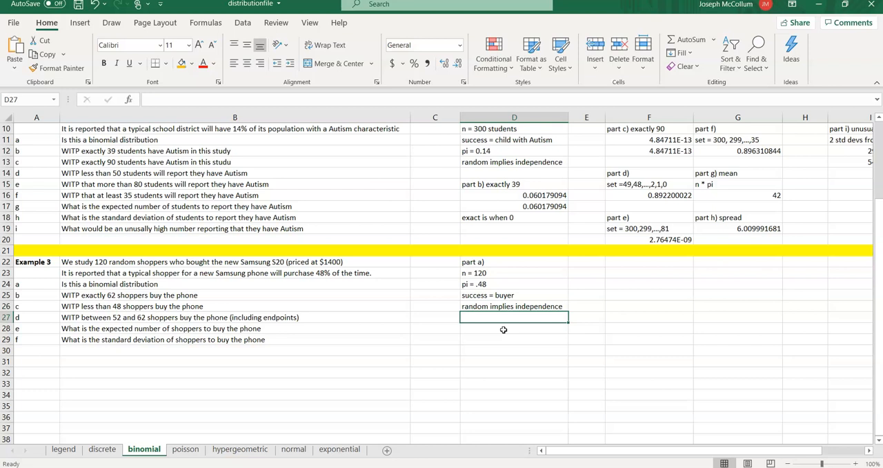
# - Leave D27 blank and enter the heading "part b)" in D28
pyautogui.press('Return')
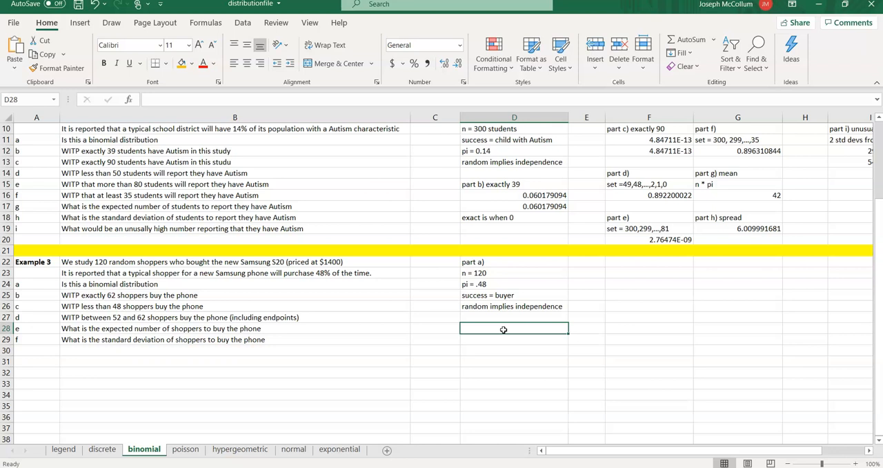
pyautogui.write('part b)')
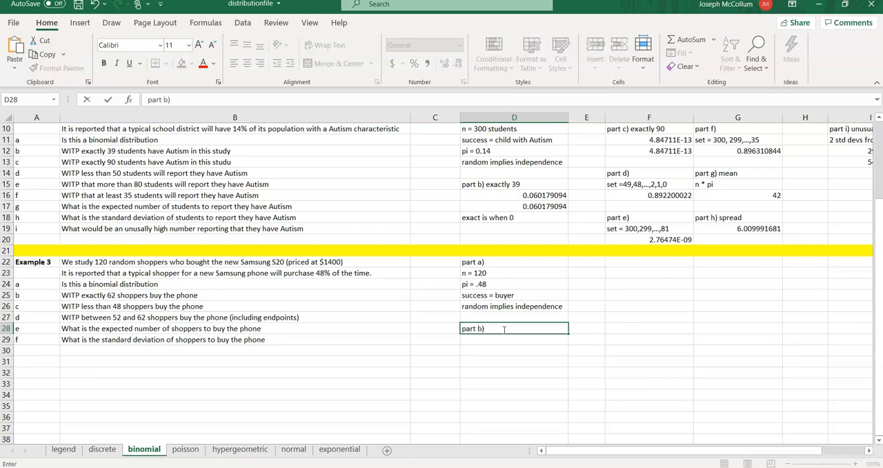
pyautogui.press('Return')
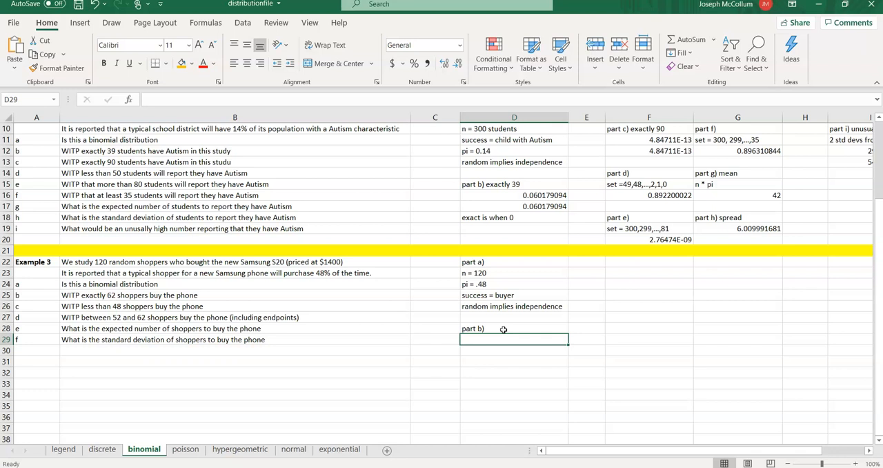
# - Calculate the probability of exactly 62 buyers in D29 with =BINOM.DIST(62,120,.48,0) and reselect that cell
pyautogui.write('=')
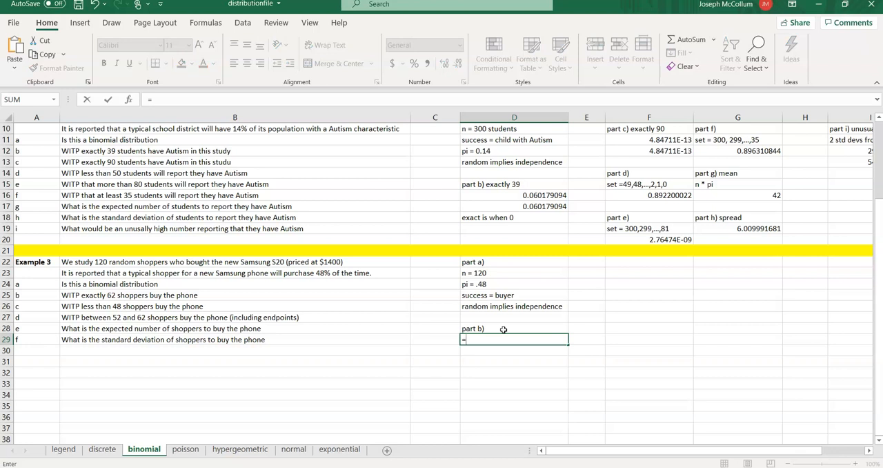
pyautogui.write('bin')
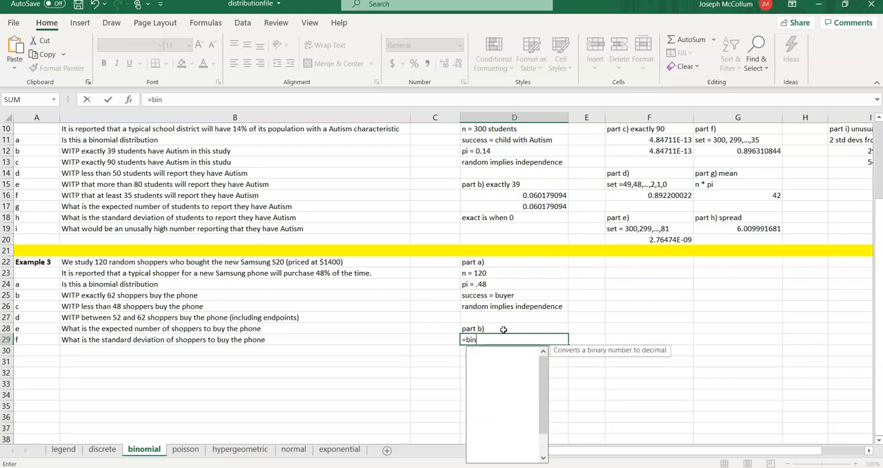
pyautogui.write('om.dist(')
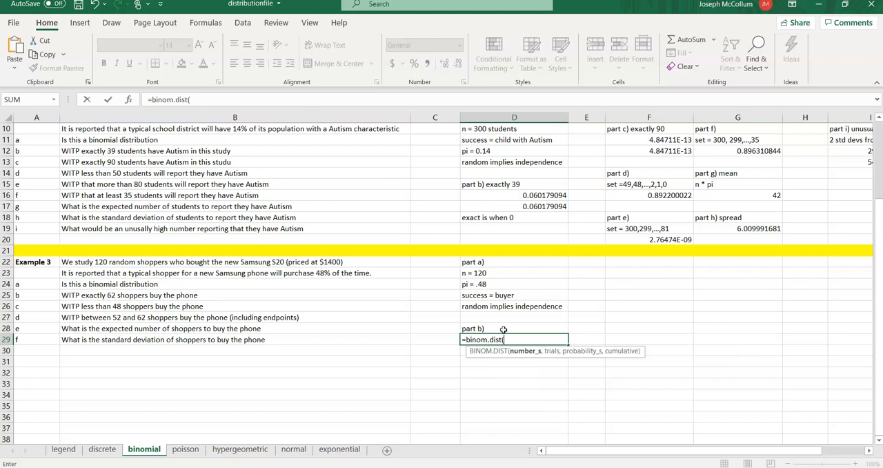
pyautogui.write('62,120,')
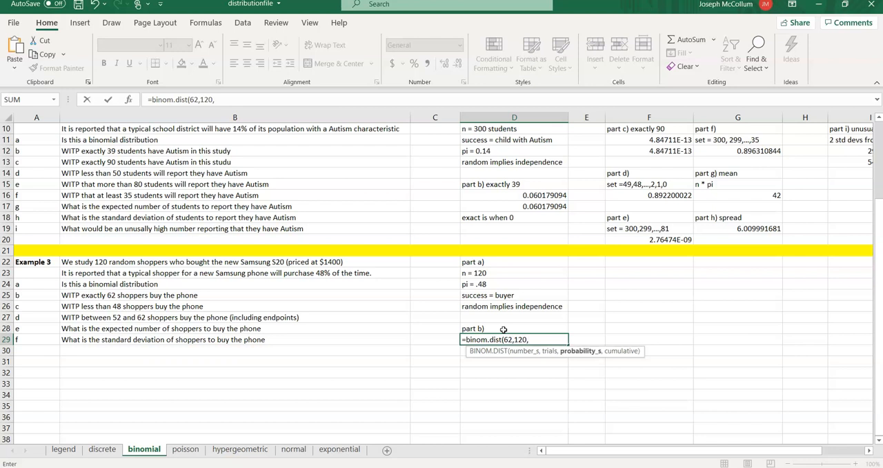
pyautogui.write('.48,')
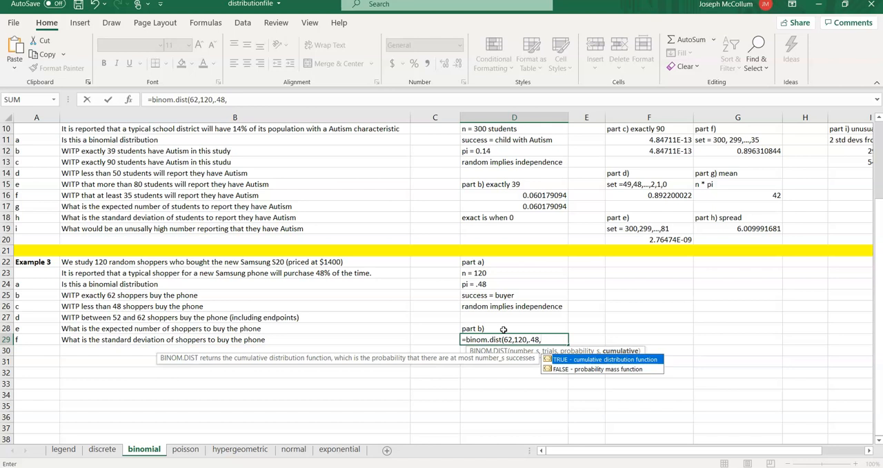
pyautogui.write('0)')
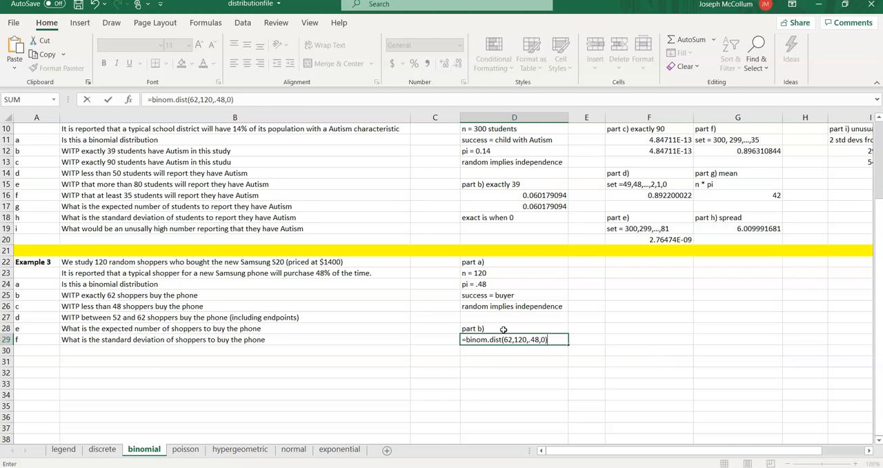
pyautogui.press('Return')
pyautogui.press('Up')
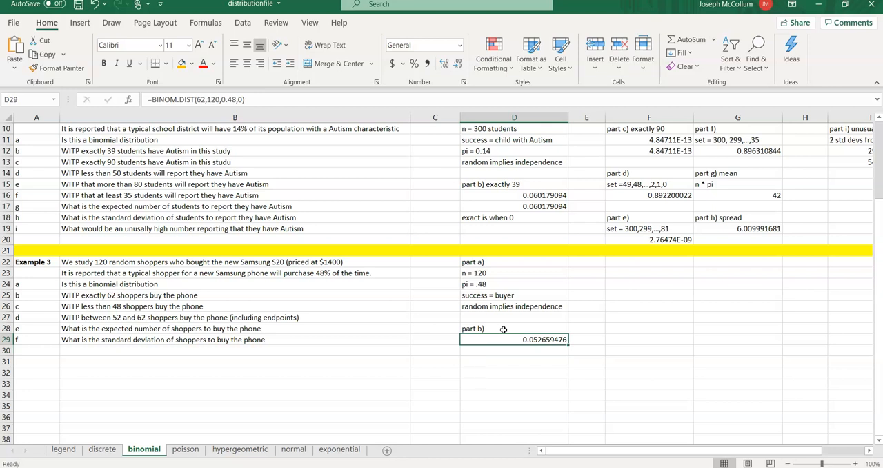
# - Enter the heading "part c)" in D31 and list its outcomes in D32 as "set = 47, 46, ..., 0"
pyautogui.press('Down')
pyautogui.press('Down')
pyautogui.write('part c)')
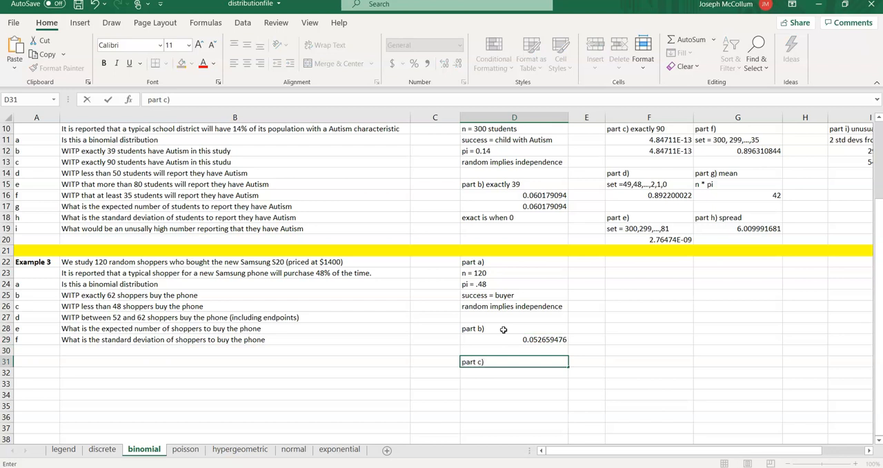
pyautogui.press('Return')
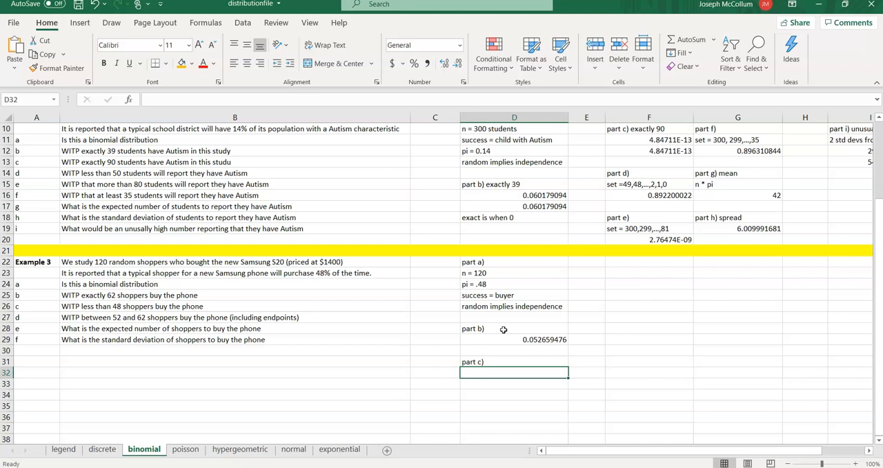
pyautogui.write('set =')
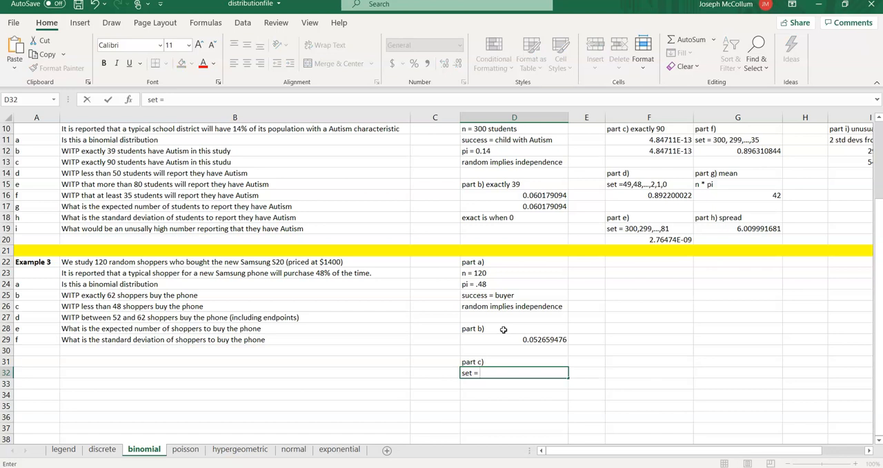
pyautogui.write('47, 46, ..., 0')
pyautogui.press('Return')
pyautogui.write('bind')
pyautogui.press('BackSpace')
pyautogui.write('om.d')
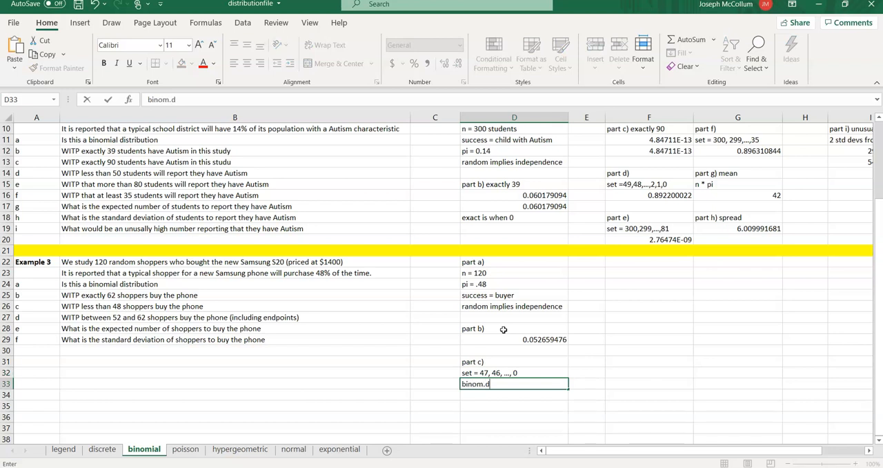
pyautogui.press('BackSpace')
pyautogui.press('BackSpace')
pyautogui.press('BackSpace')
pyautogui.press('BackSpace')
pyautogui.press('BackSpace')
pyautogui.press('BackSpace')
pyautogui.press('BackSpace')
# - Calculate the cumulative probability of fewer than 48 buyers in D33 with =BINOM.DIST(47,120,.48,1)
pyautogui.write('=')
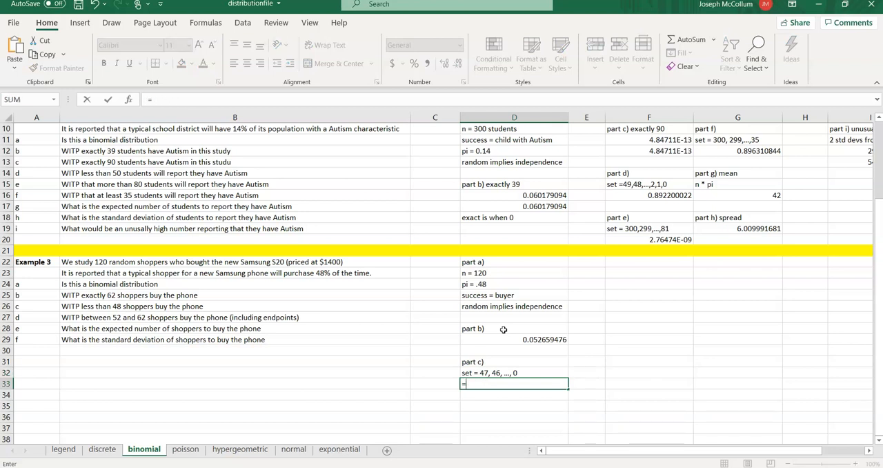
pyautogui.write('bin')
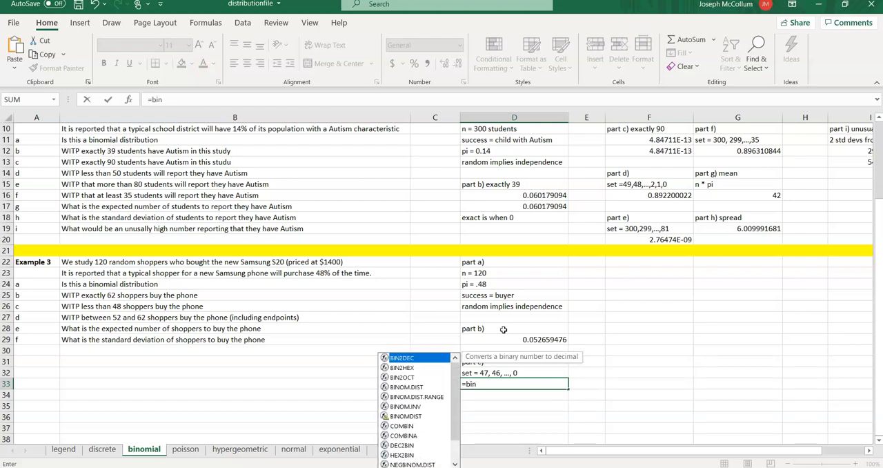
pyautogui.write('om.dist')
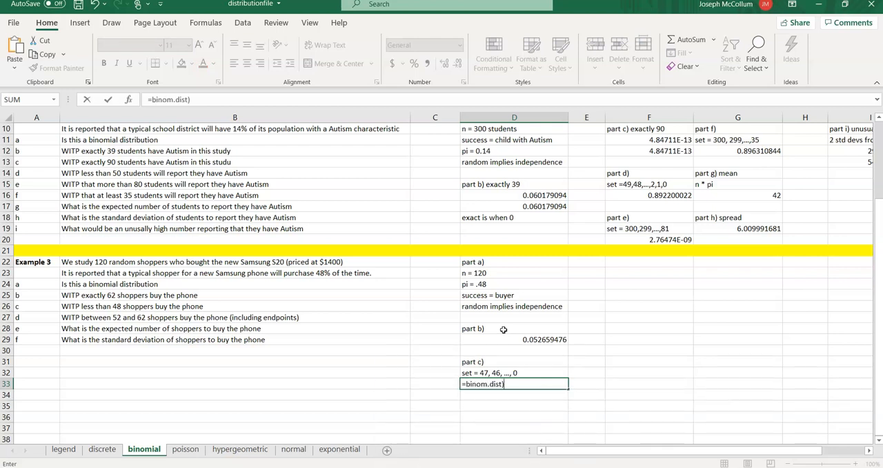
pyautogui.write('(')
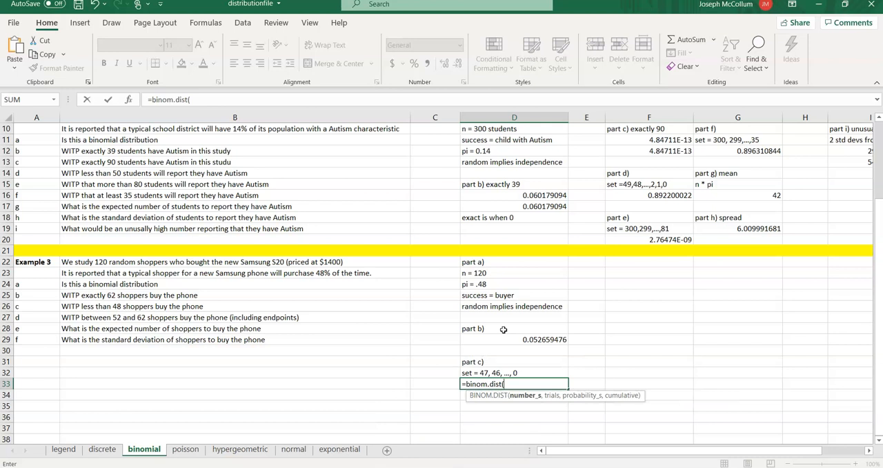
pyautogui.write('47,')
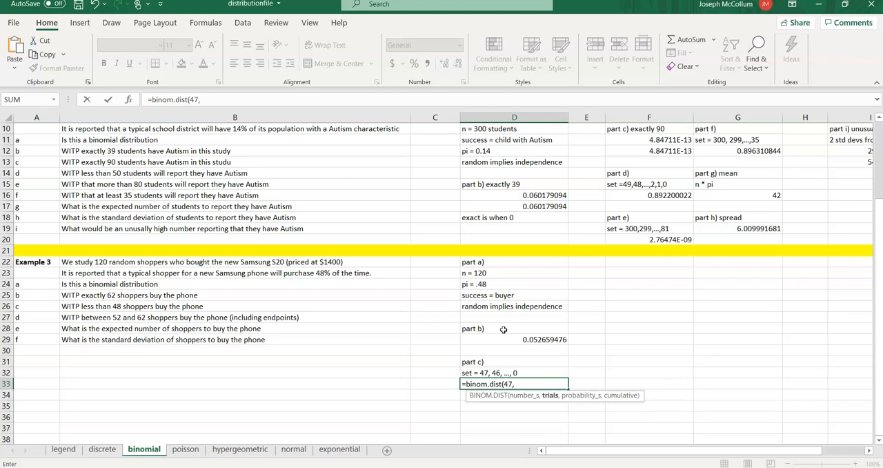
pyautogui.write('120,')
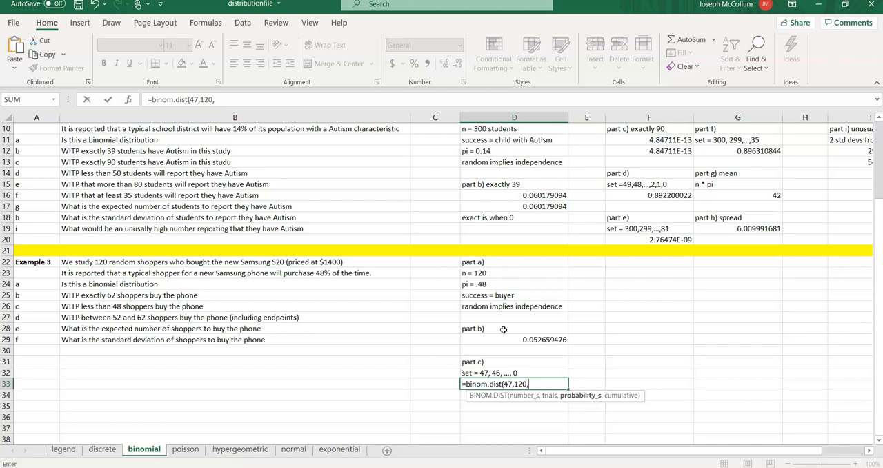
pyautogui.write('.48,')
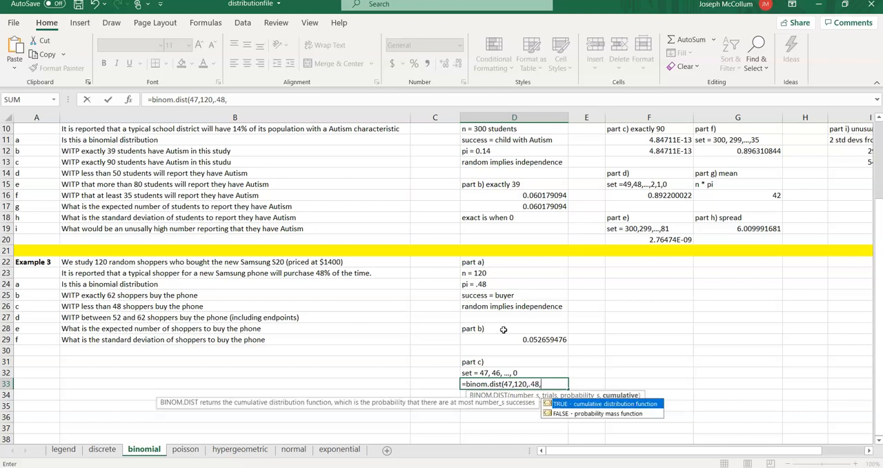
pyautogui.write('1)')
pyautogui.press('Return')
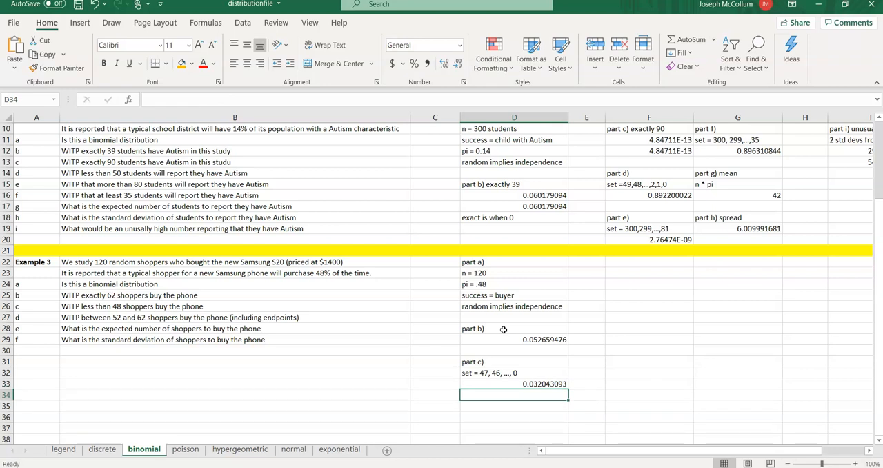
# - Enter the heading "part d)" in F23
pyautogui.press('Up')
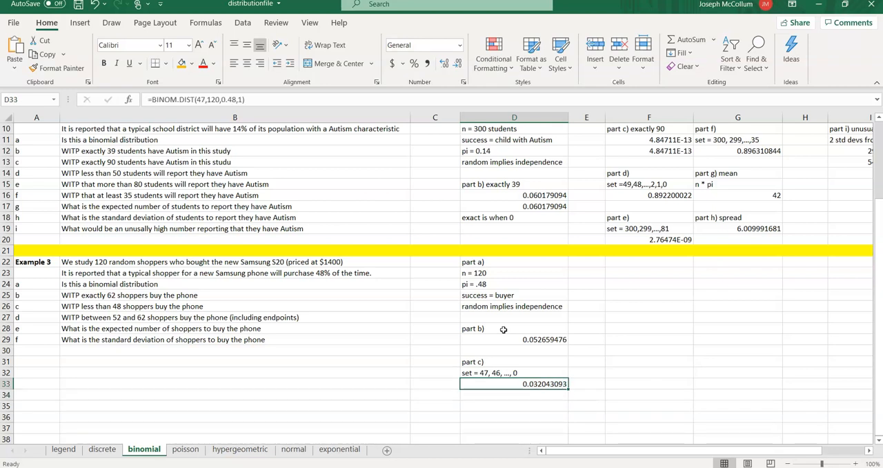
pyautogui.press('Right')
pyautogui.press('Right')
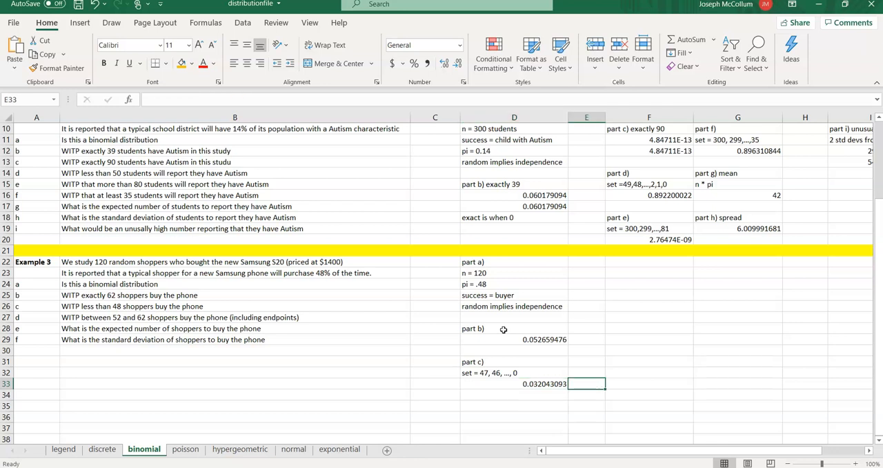
pyautogui.press('Down')
pyautogui.press('Down')
pyautogui.press('Up')
pyautogui.press('Up')
pyautogui.press('Up')
pyautogui.press('Up')
pyautogui.press('Up')
pyautogui.press('Up')
pyautogui.press('Up')
pyautogui.press('Up')
pyautogui.press('Up')
pyautogui.press('Up')
pyautogui.press('Up')
pyautogui.press('Up')
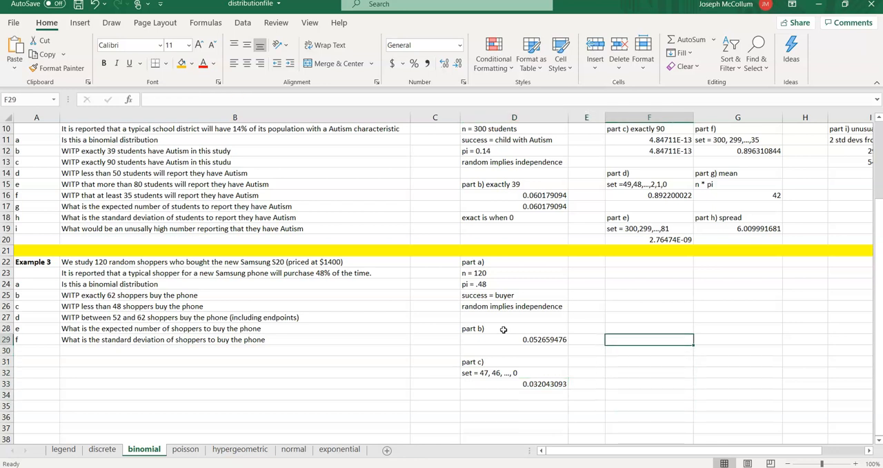
pyautogui.write('pa')
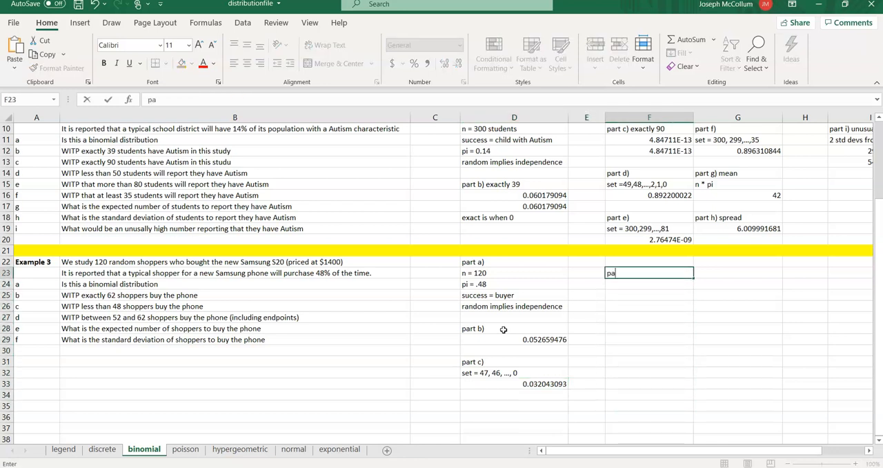
pyautogui.write('rt d)')
pyautogui.press('Return')
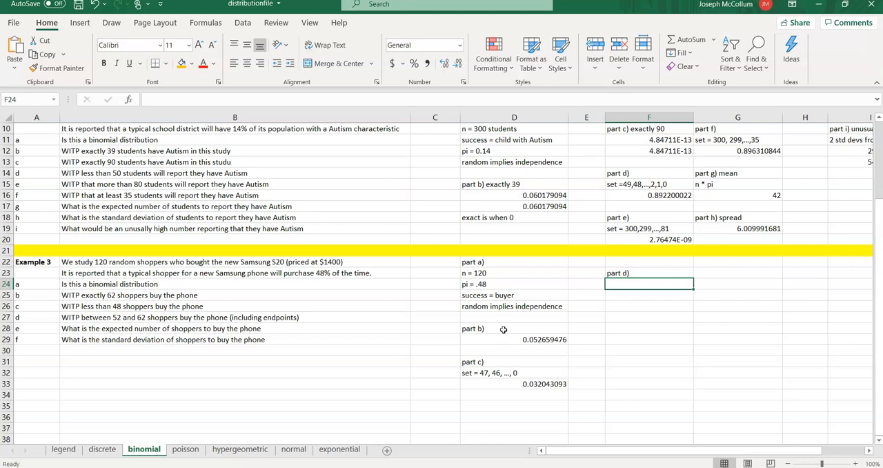
# - List the part d) outcomes in F24 as "set = 62,61,...,52"
pyautogui.write('set ')
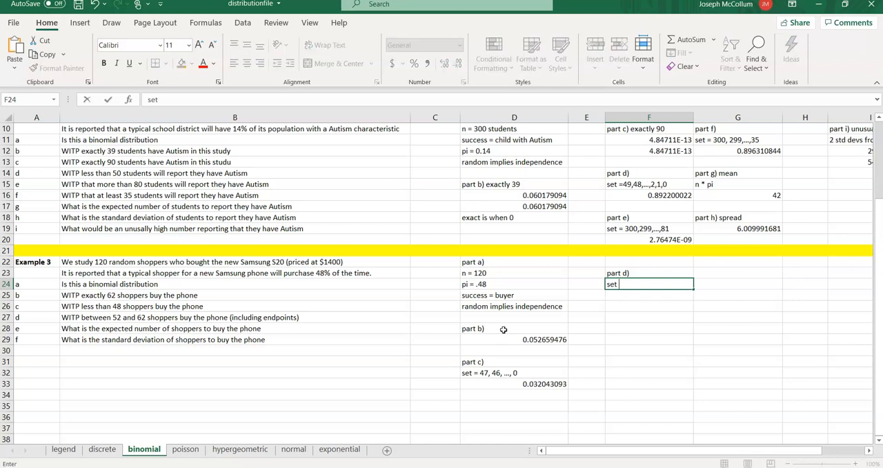
pyautogui.write('= 62,61,...,52')
pyautogui.press('Return')
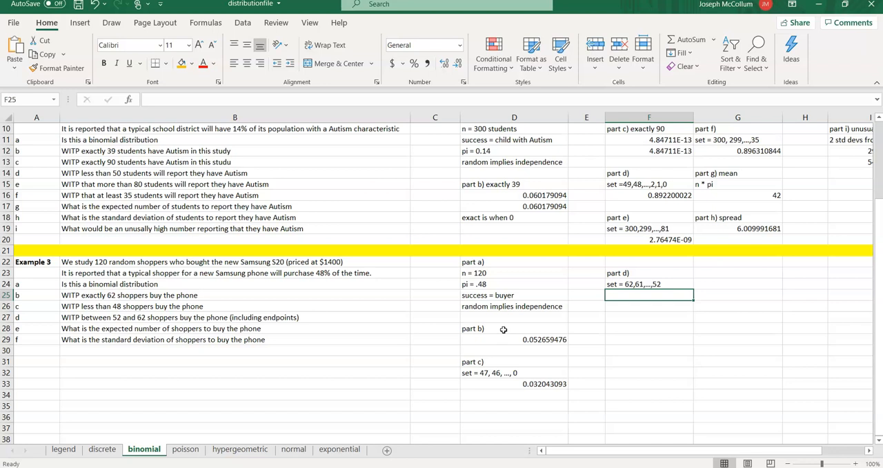
# - Begin the part d) probability formula in F25 with =binom.dist(52,300,.48,1) followed by a minus sign
pyautogui.write('=binom')
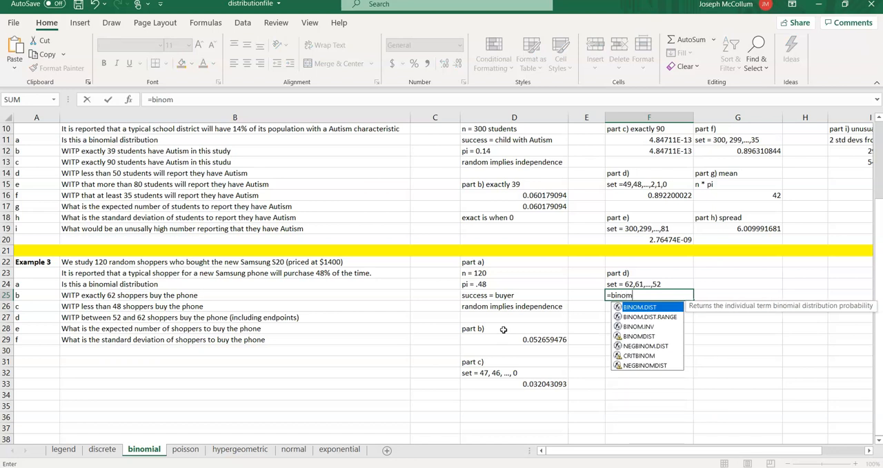
pyautogui.write('.dist(')
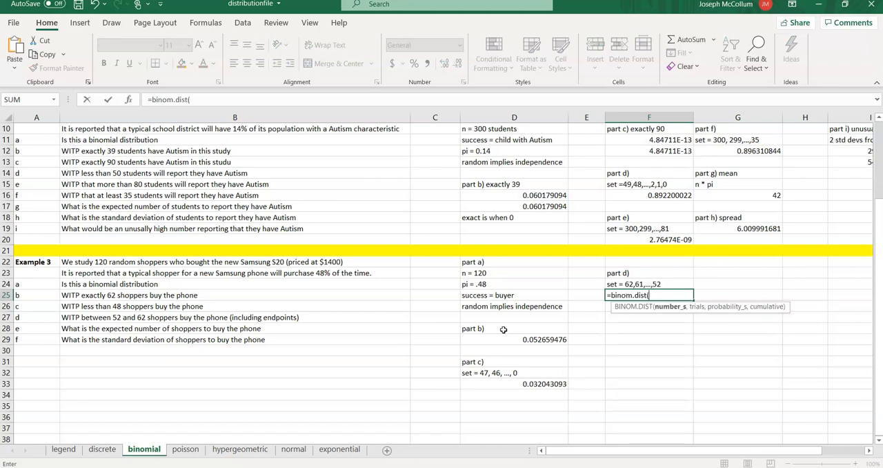
pyautogui.write('52,300,')
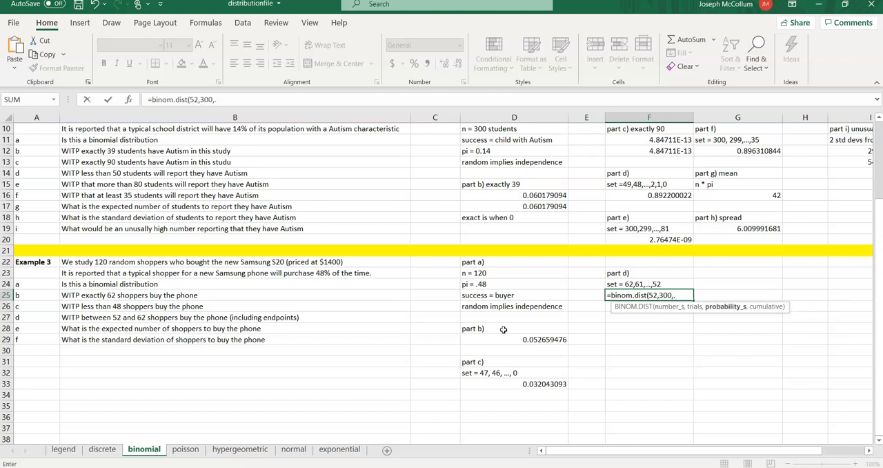
pyautogui.write('.48,1)')
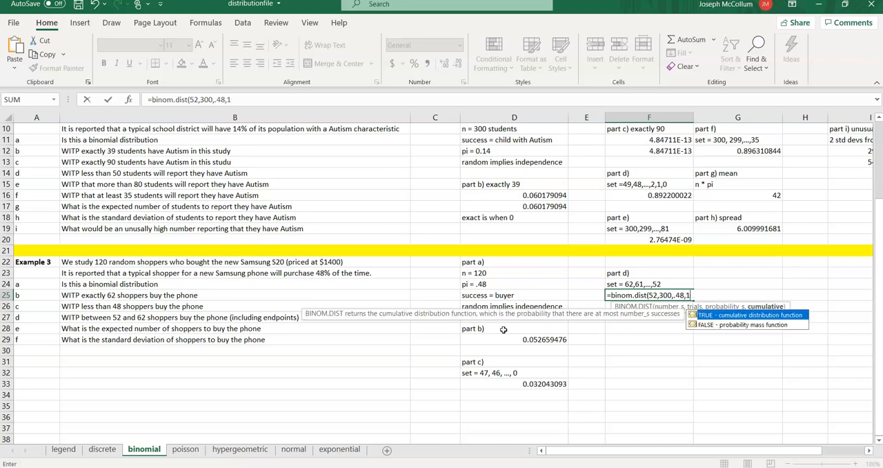
pyautogui.write('-')
pyautogui.press('BackSpace')
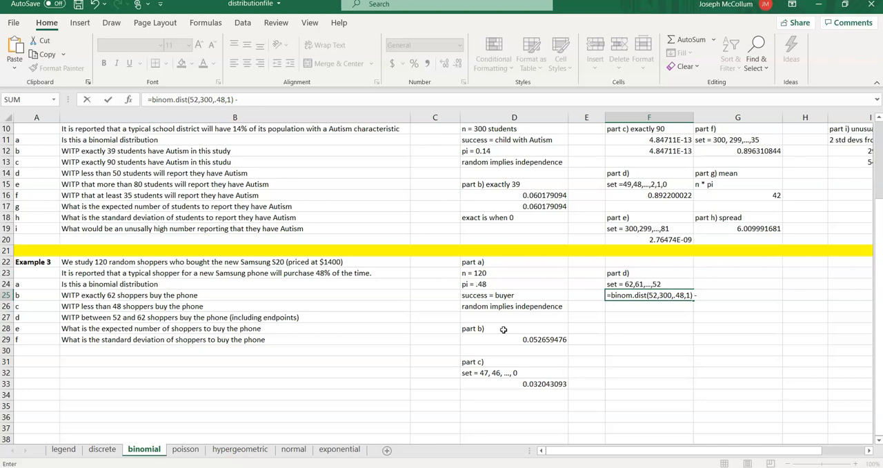
pyautogui.press('Left')
pyautogui.press('Left')
pyautogui.press('Left')
pyautogui.press('Left')
pyautogui.press('Left')
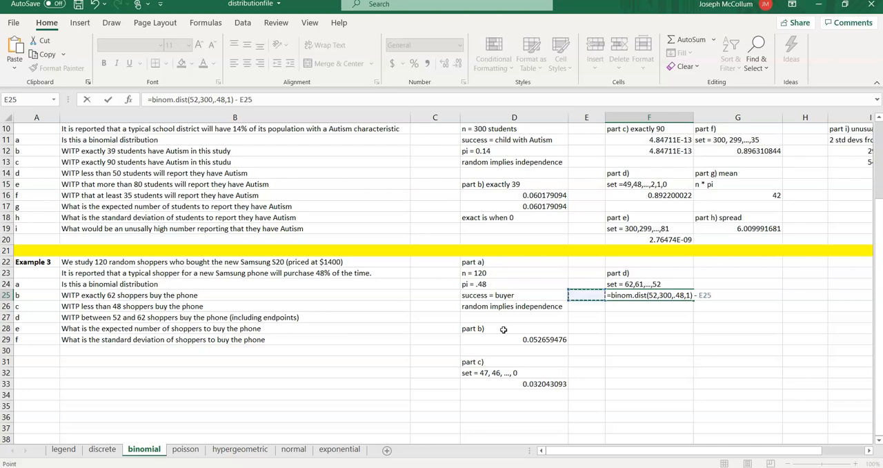
pyautogui.press('Right')
pyautogui.press('Right')
pyautogui.press('Right')
pyautogui.press('Right')
pyautogui.press('Right')
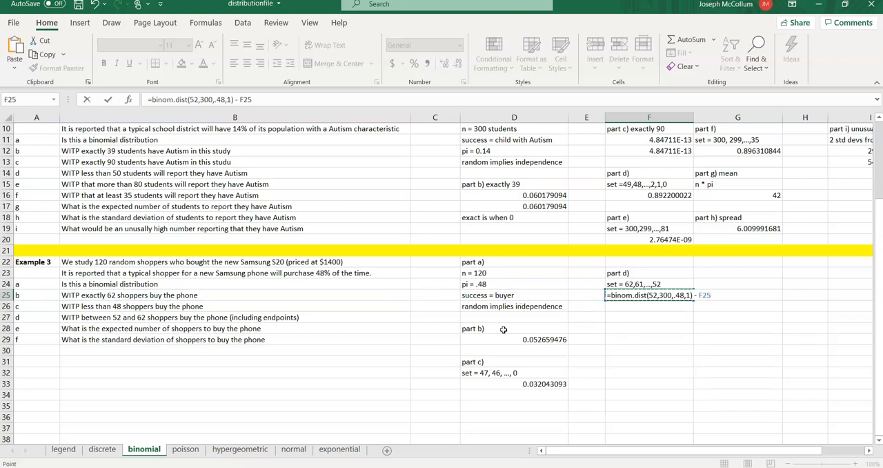
pyautogui.click(265, 99)
pyautogui.press('BackSpace')
pyautogui.press('BackSpace')
pyautogui.press('BackSpace')
pyautogui.press('BackSpace')
pyautogui.press('BackSpace')
pyautogui.press('BackSpace')
# - Change the number of successes in F25's BINOM.DIST formula to 62
pyautogui.press('Left')
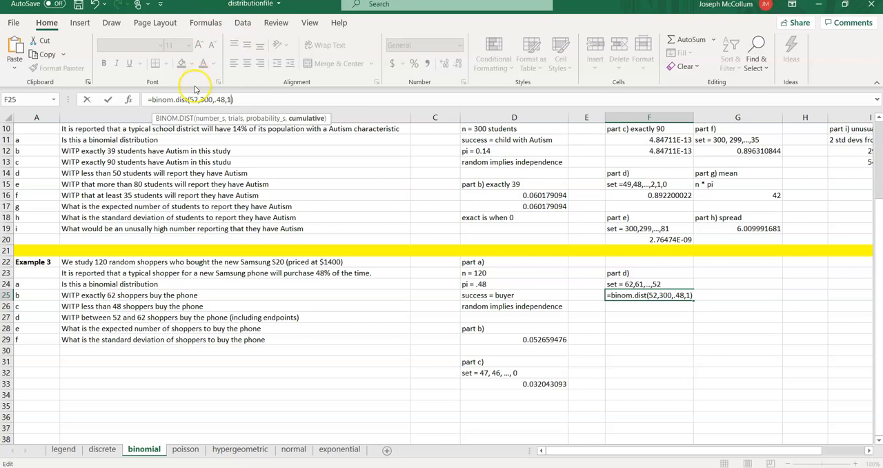
pyautogui.click(207, 118)
pyautogui.press('BackSpace')
pyautogui.write('6')
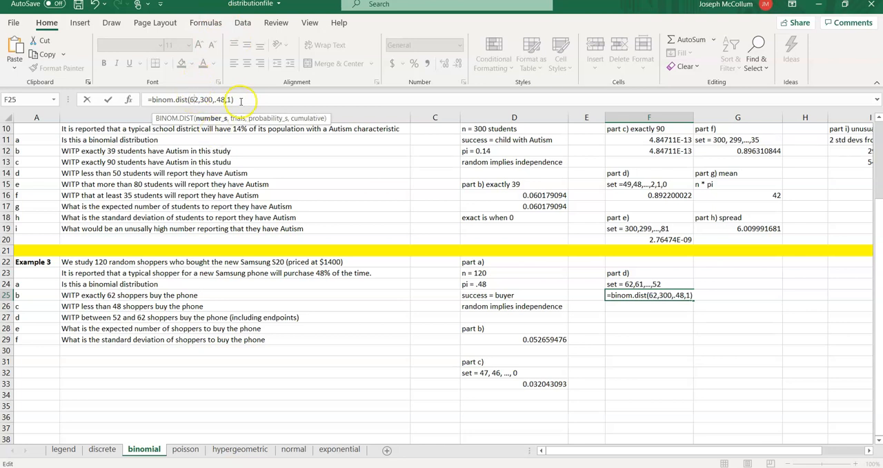
pyautogui.write(' -')
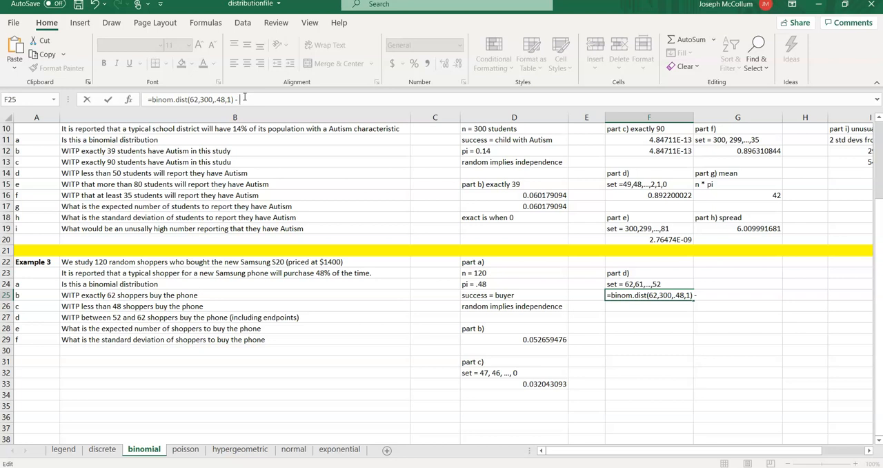
# - Complete the formula in F25 by subtracting binom.dist(51,300,.48,1) from the first term
pyautogui.write('binom.')
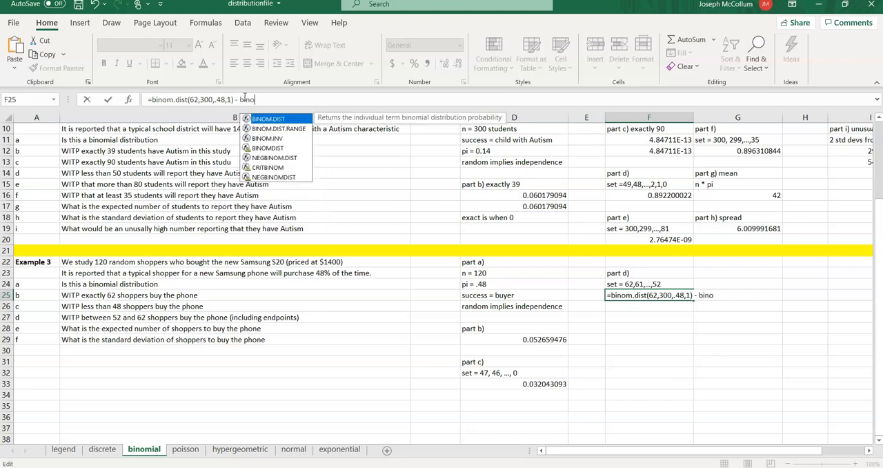
pyautogui.write('dist(')
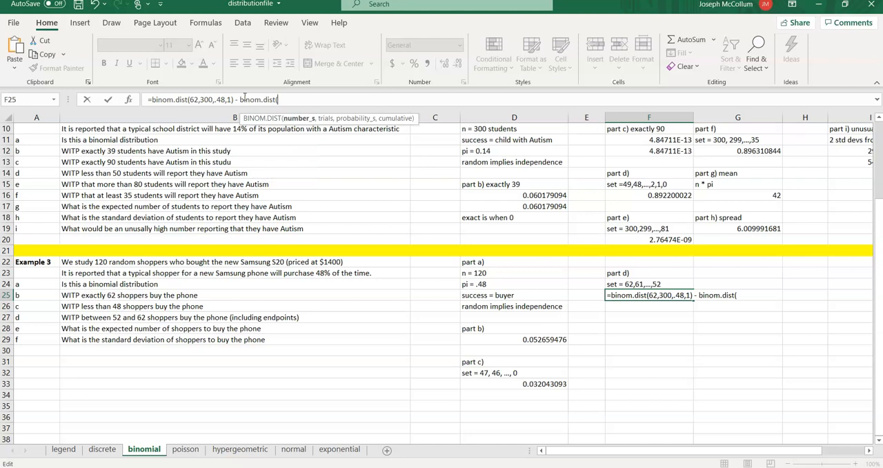
pyautogui.write('51,')
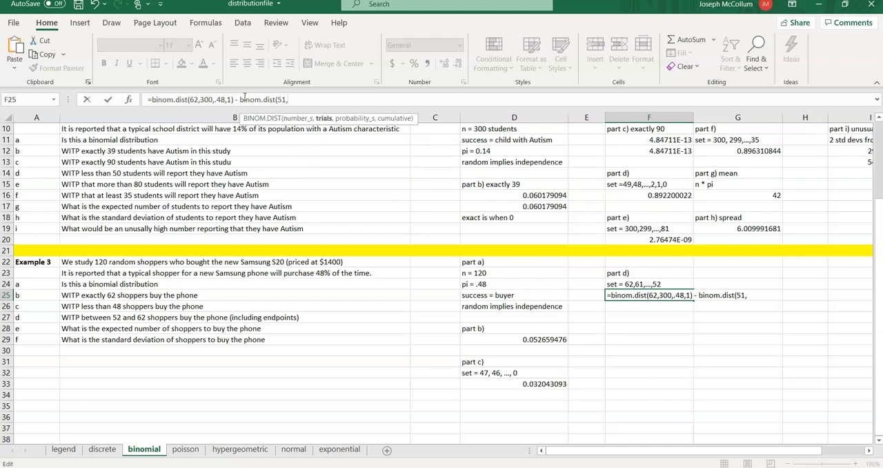
pyautogui.write('300,.48,1)')
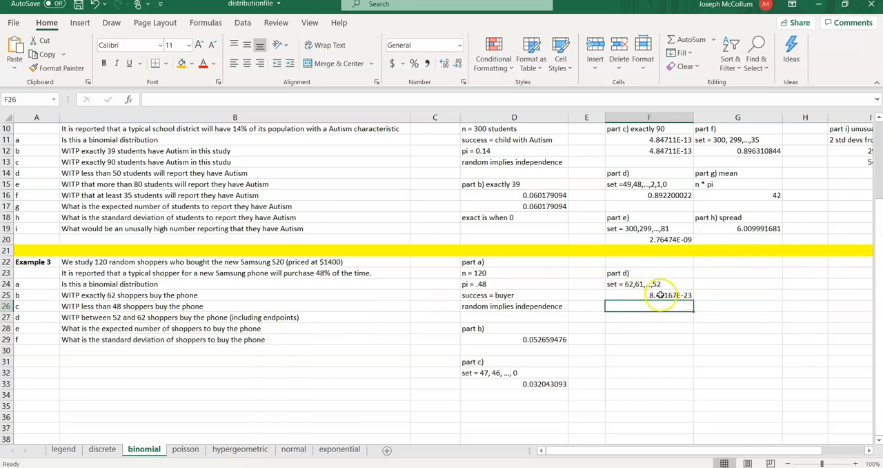
# - Enter the heading "part e)" in F28 and calculate the expected number of buyers in F29 with =120*.48
pyautogui.click(635, 319)
pyautogui.press('Return')
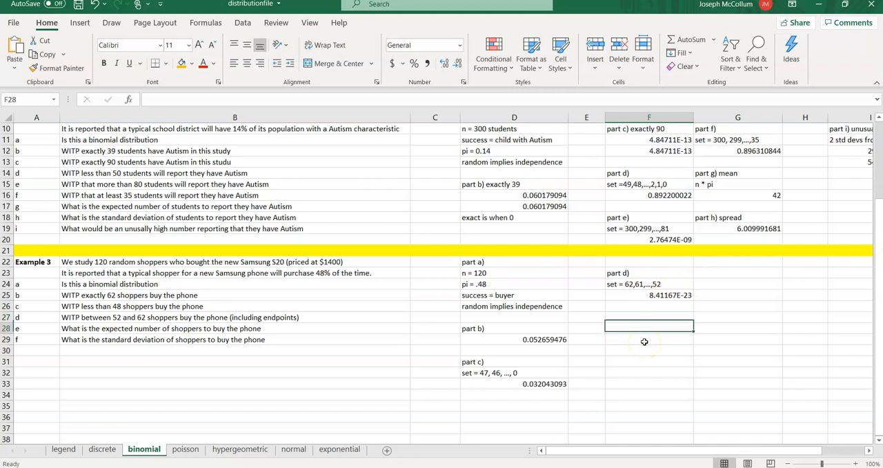
pyautogui.write('par')
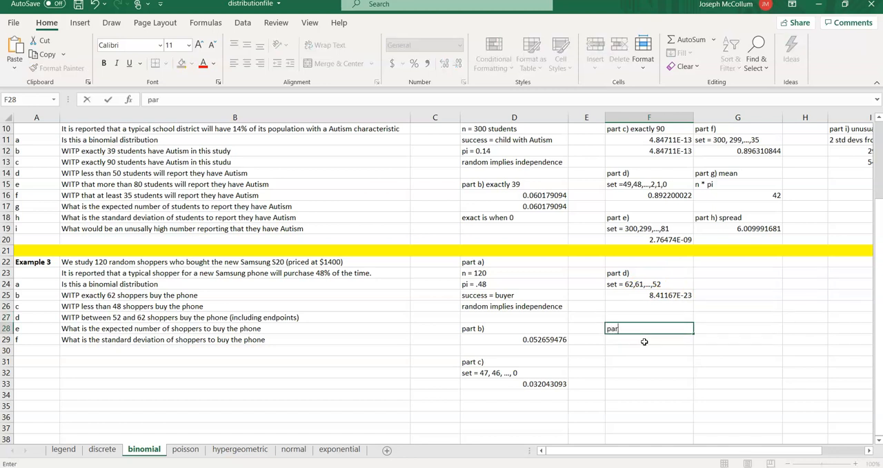
pyautogui.write('t e)')
pyautogui.press('Return')
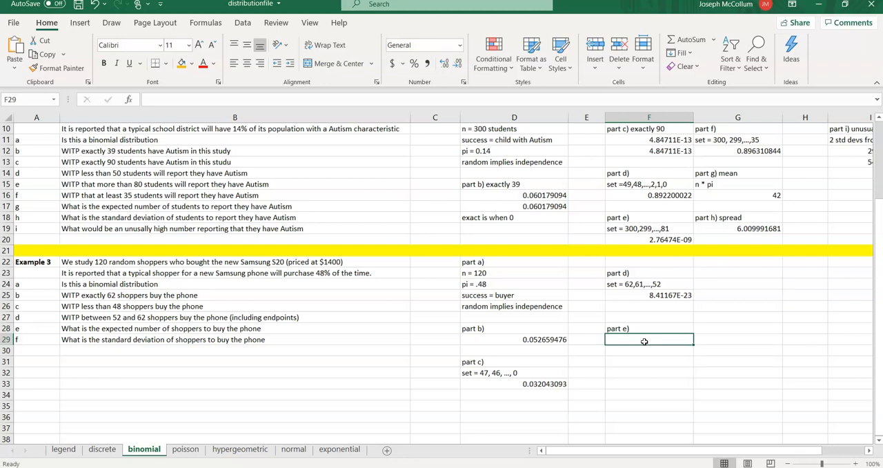
pyautogui.write('=')
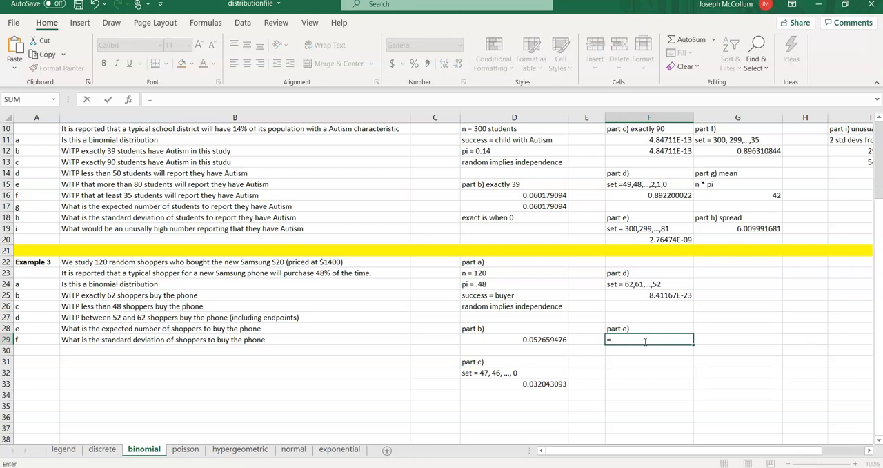
pyautogui.write('120*.48')
pyautogui.press('Return')
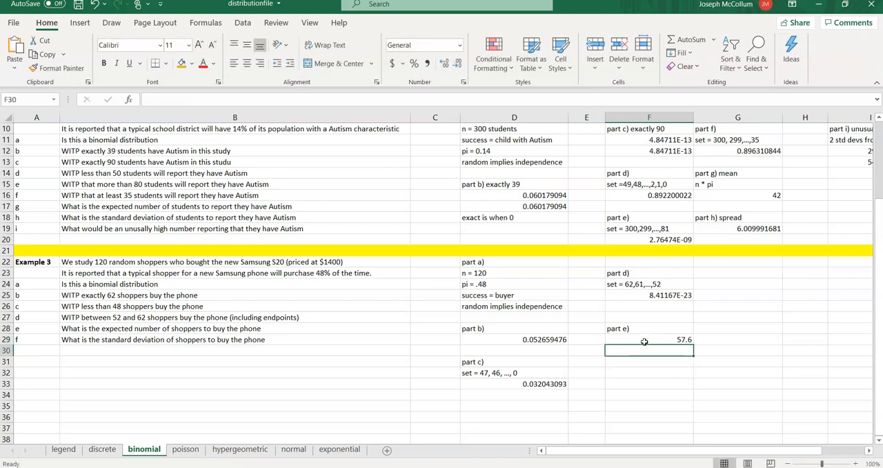
# - Label the expected value with "typical number" in the adjacent cell G29
pyautogui.press('Up')
pyautogui.press('Right')
pyautogui.write('typi')
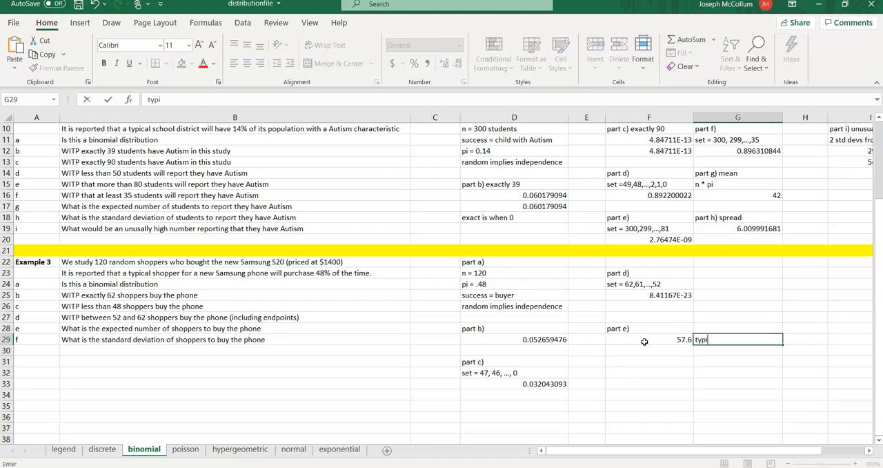
pyautogui.write('cal number')
pyautogui.press('Return')
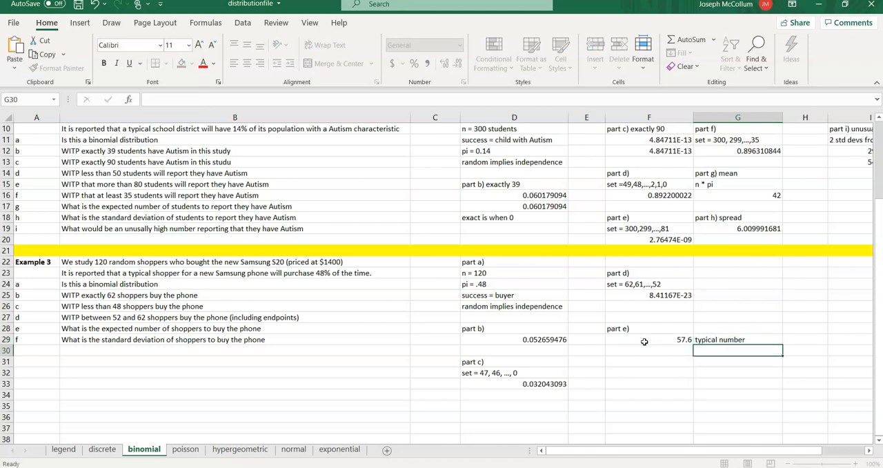
# - Set the number of trials in the first BINOM.DIST term of the part d) formula in F25 to 120
pyautogui.press('Up')
pyautogui.press('Left')
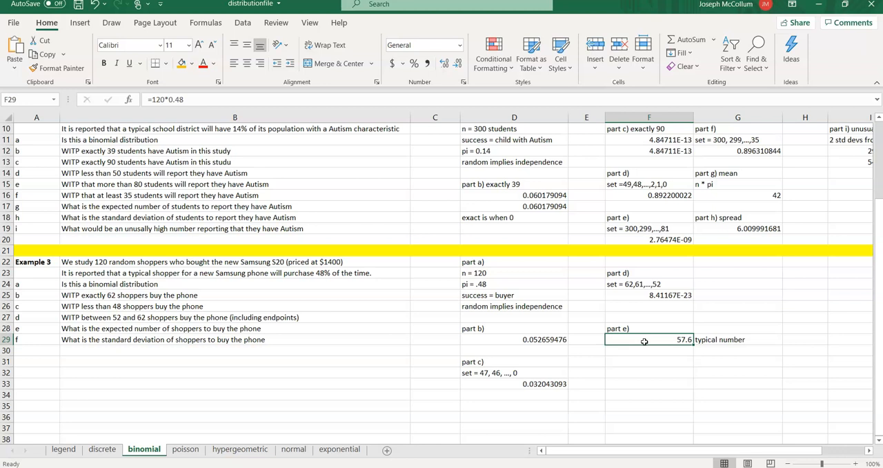
pyautogui.press('Up')
pyautogui.press('Up')
pyautogui.press('Up')
pyautogui.press('Up')
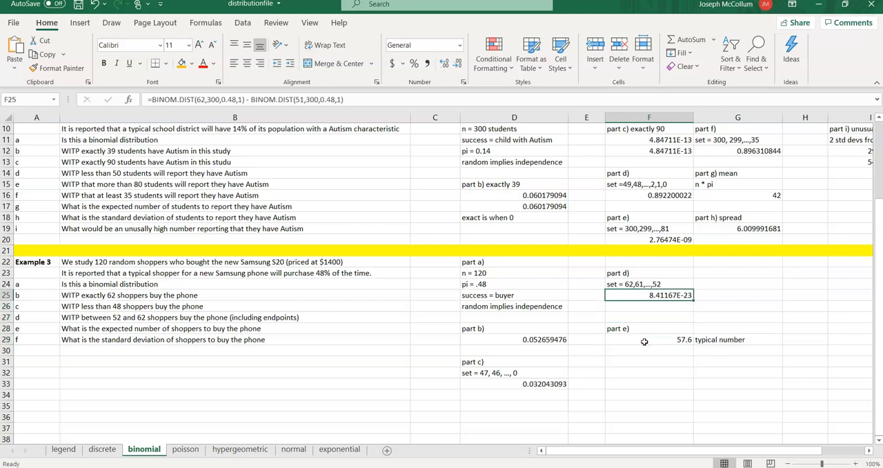
pyautogui.press('Down')
pyautogui.press('Down')
pyautogui.press('Down')
pyautogui.press('Down')
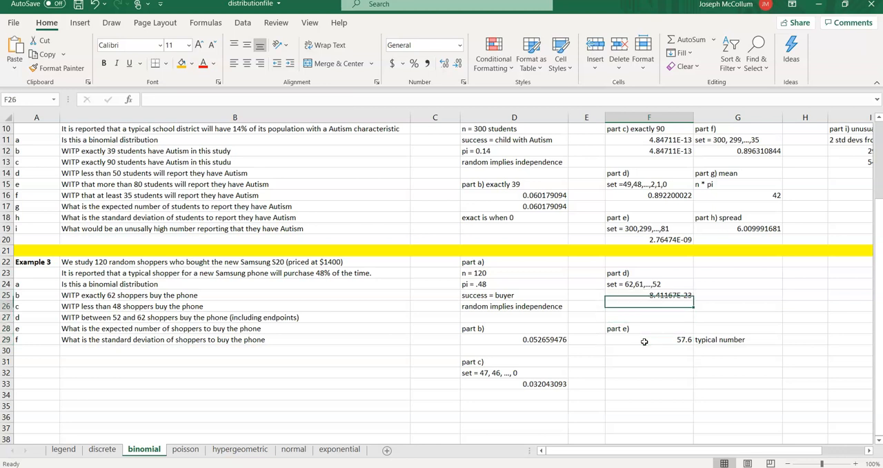
pyautogui.press('Up')
pyautogui.press('Up')
pyautogui.press('Up')
pyautogui.press('Up')
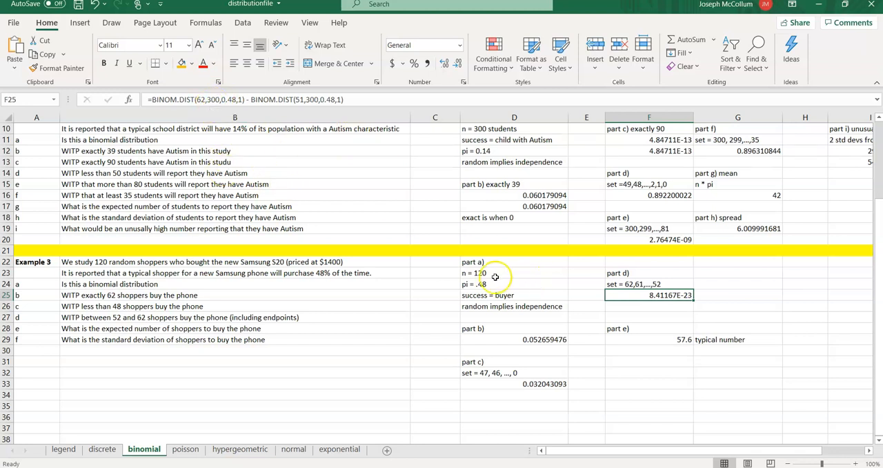
pyautogui.click(219, 101)
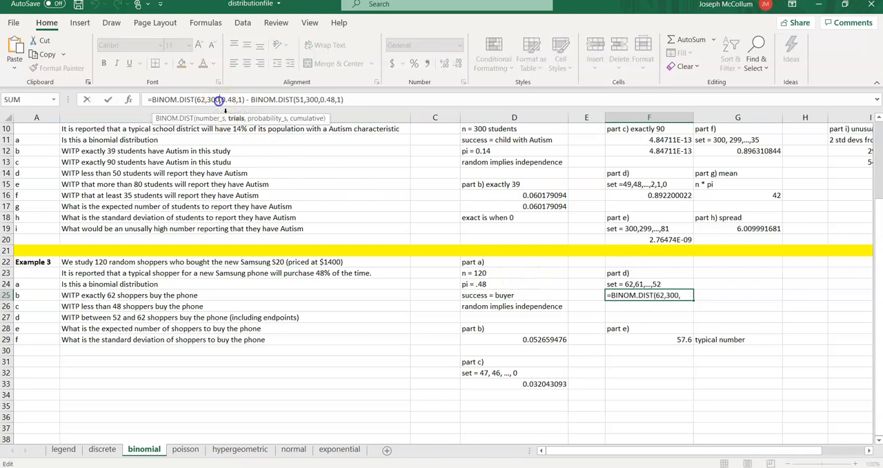
pyautogui.press('BackSpace')
pyautogui.press('BackSpace')
pyautogui.press('BackSpace')
pyautogui.write('120')
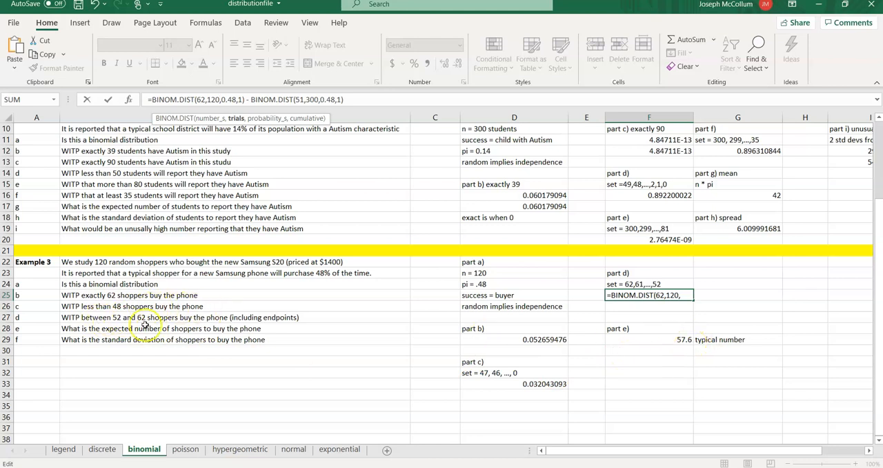
# - Set the number of trials in the second BINOM.DIST term of the part d) formula in F25 to 120
pyautogui.click(314, 100)
pyautogui.press('BackSpace')
pyautogui.press('BackSpace')
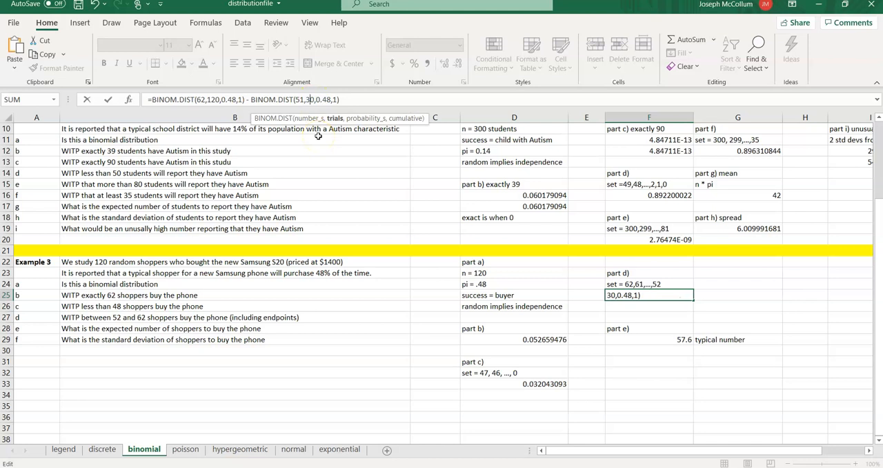
pyautogui.write('12')
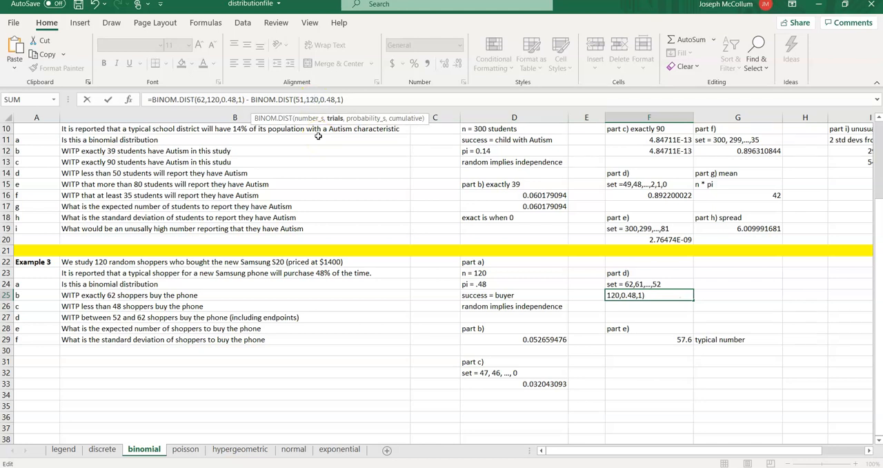
pyautogui.hotkey('ctrl', 'Return')
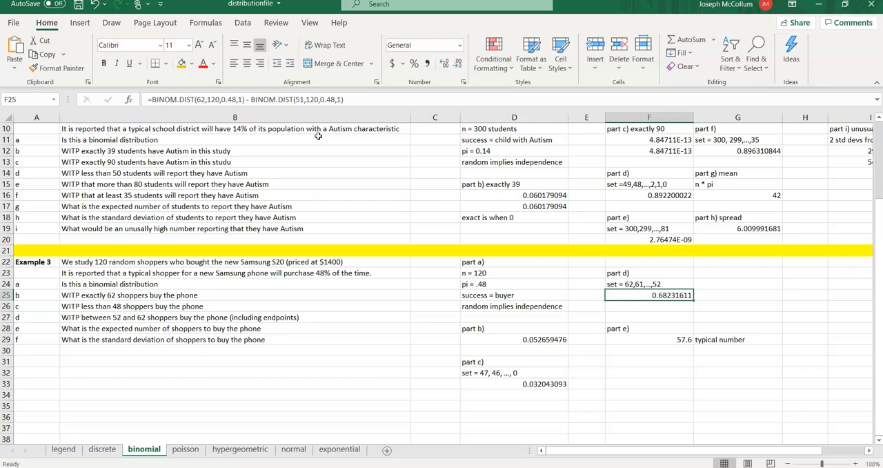
# - Enter the heading "part f) spread" in F31
pyautogui.click(673, 338)
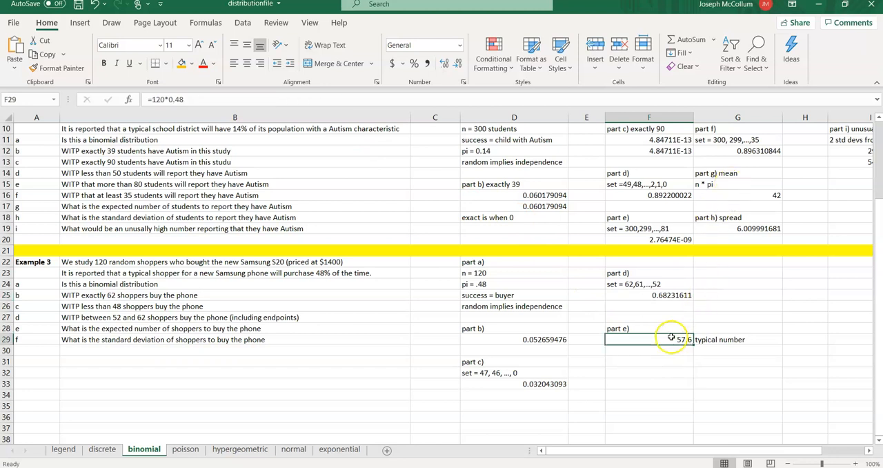
pyautogui.click(620, 362)
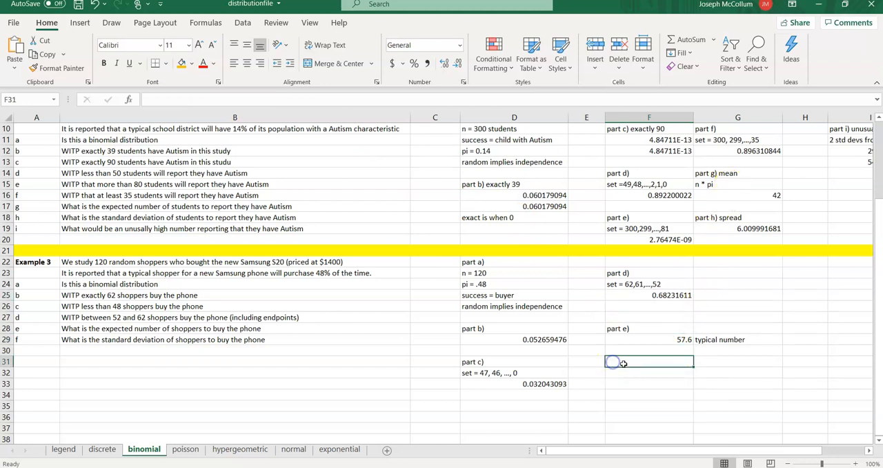
pyautogui.write('part ')
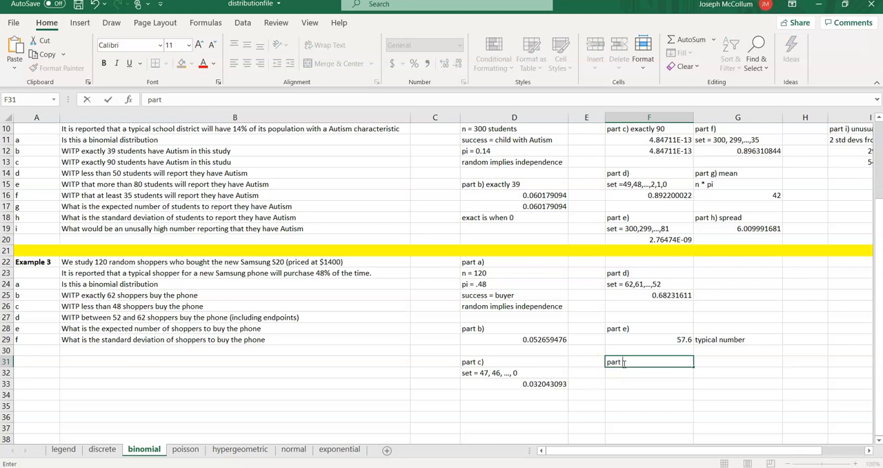
pyautogui.write('f) spread')
pyautogui.press('Return')
# - Calculate the standard deviation of buyers in F32 with =sqrt(120*.48*.52)
pyautogui.write('=sq')
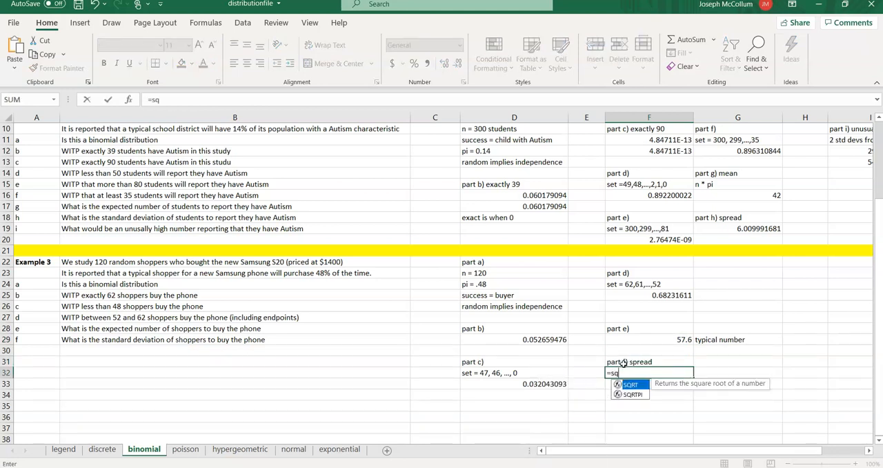
pyautogui.write('rt(')
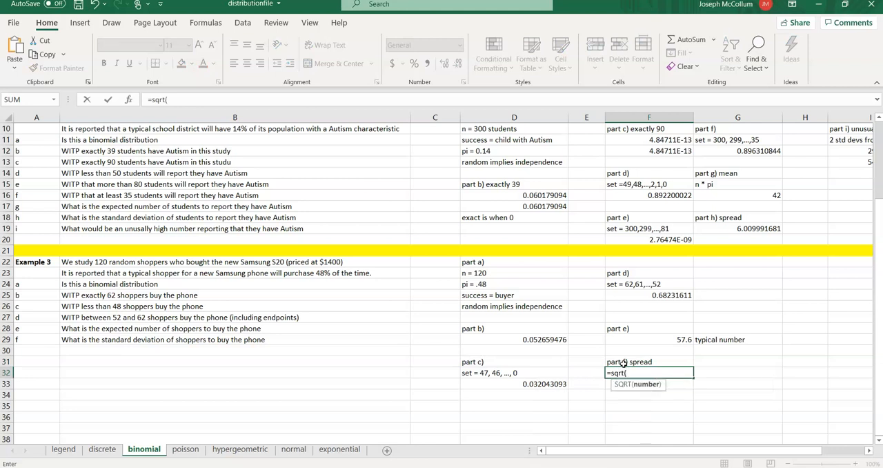
pyautogui.write('120*.48*.52)')
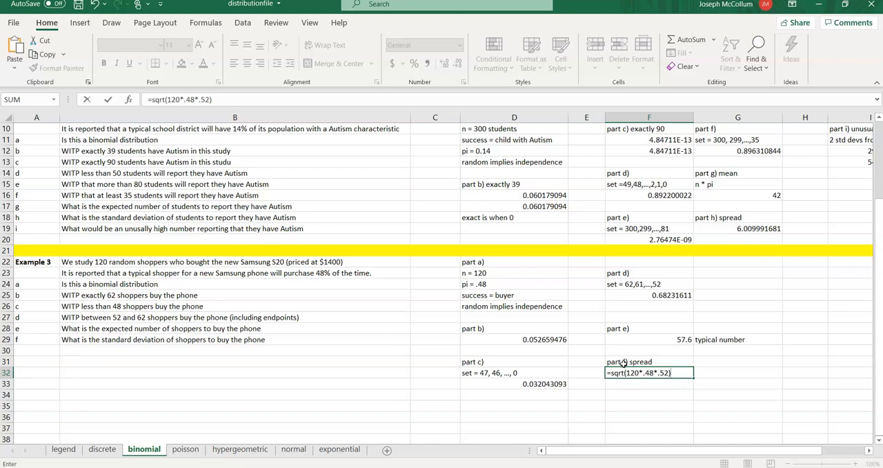
pyautogui.press('Tab')
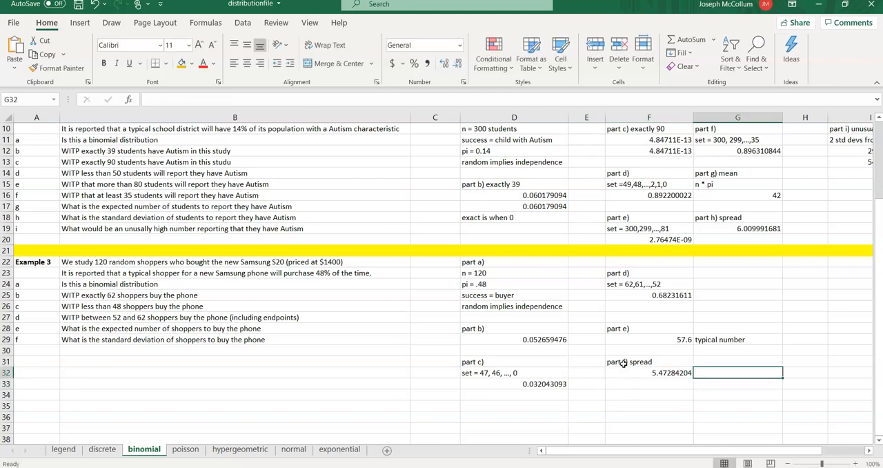
# - Label the standard deviation with "per group difference" in the adjacent cell G32
pyautogui.write('per perso')
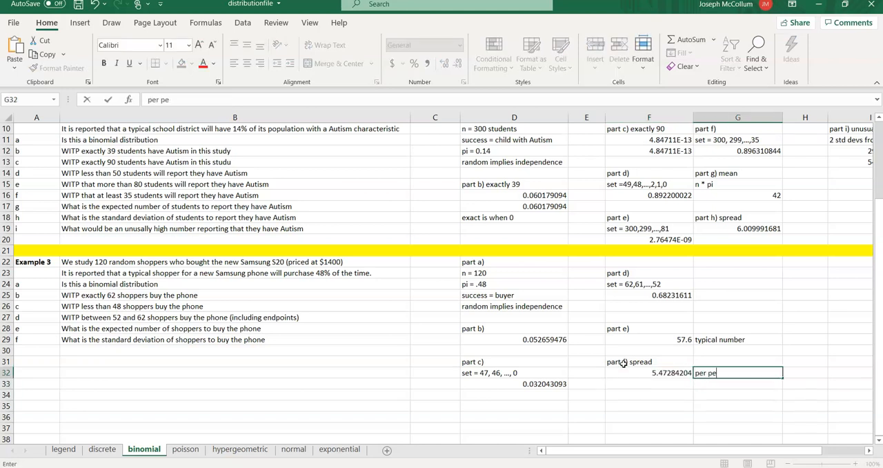
pyautogui.press('BackSpace')
pyautogui.press('BackSpace')
pyautogui.press('BackSpace')
pyautogui.press('BackSpace')
pyautogui.press('BackSpace')
pyautogui.write('group difference')
pyautogui.press('Return')
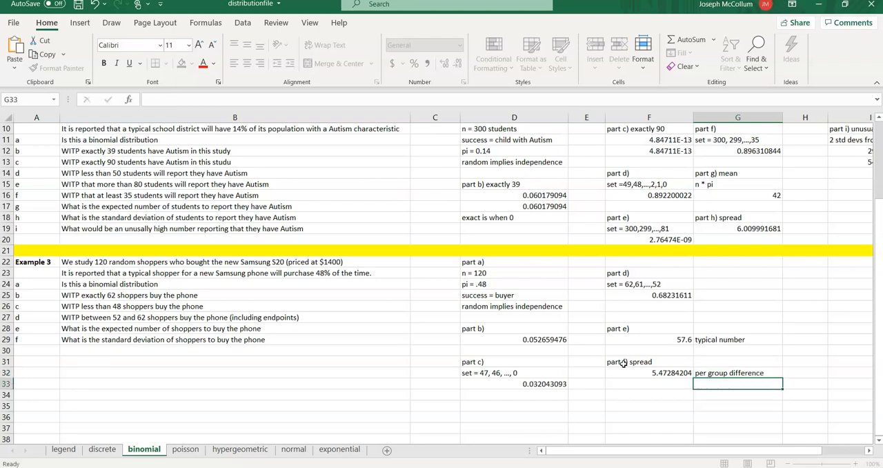
# - Compare the expected value formula in F29 with the standard deviation formula in F32
pyautogui.press('Up')
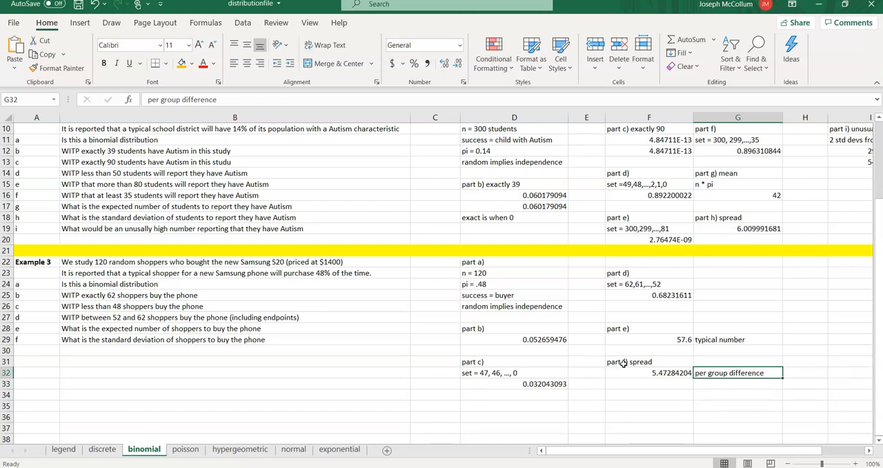
pyautogui.press('Up')
pyautogui.press('Up')
pyautogui.press('Up')
pyautogui.press('Left')
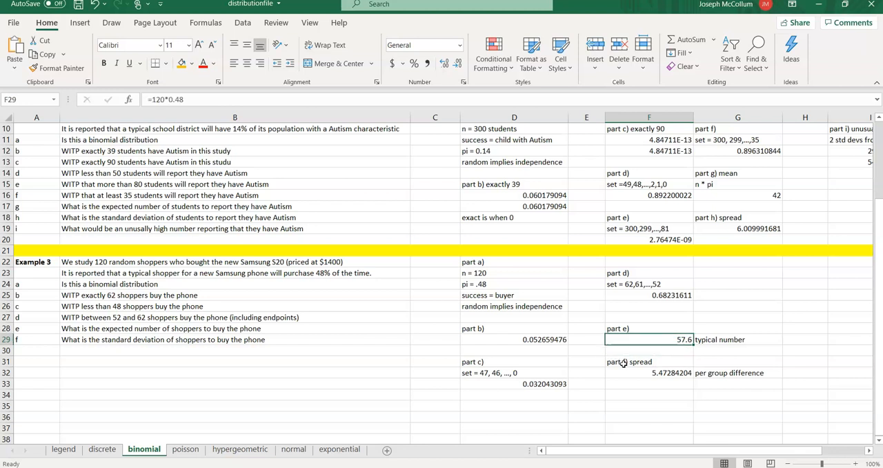
pyautogui.press('Down')
pyautogui.press('Down')
pyautogui.press('Down')
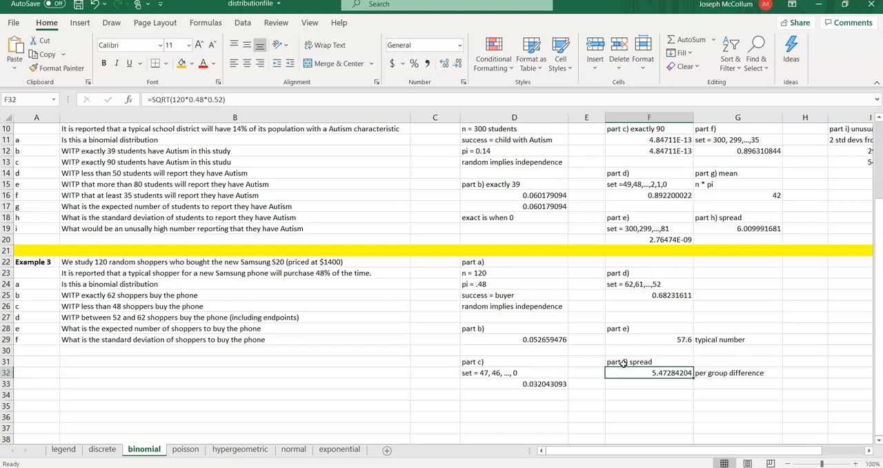
pyautogui.press('Up')
pyautogui.press('Up')
pyautogui.press('Up')
pyautogui.press('Up')
pyautogui.press('Down')
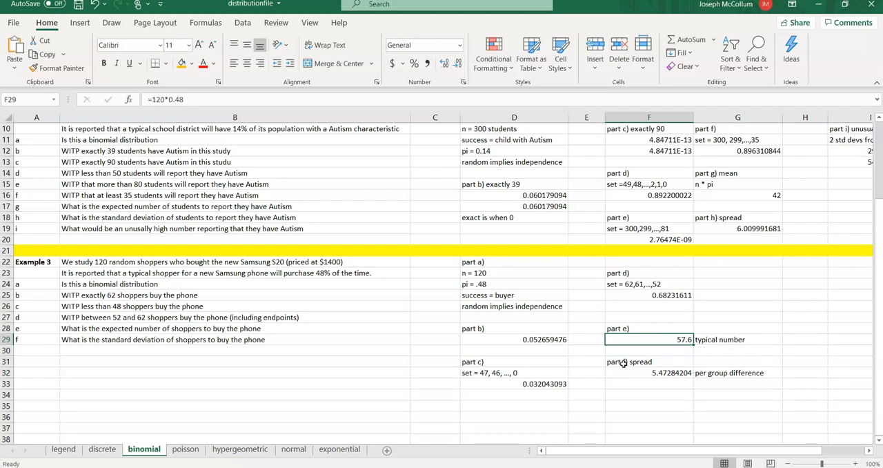
# - Examine the part d) set and probability formula in F24 and F25 alongside the results in F29 and F32
pyautogui.press('Up')
pyautogui.press('Up')
pyautogui.press('Up')
pyautogui.press('Up')
pyautogui.press('Up')
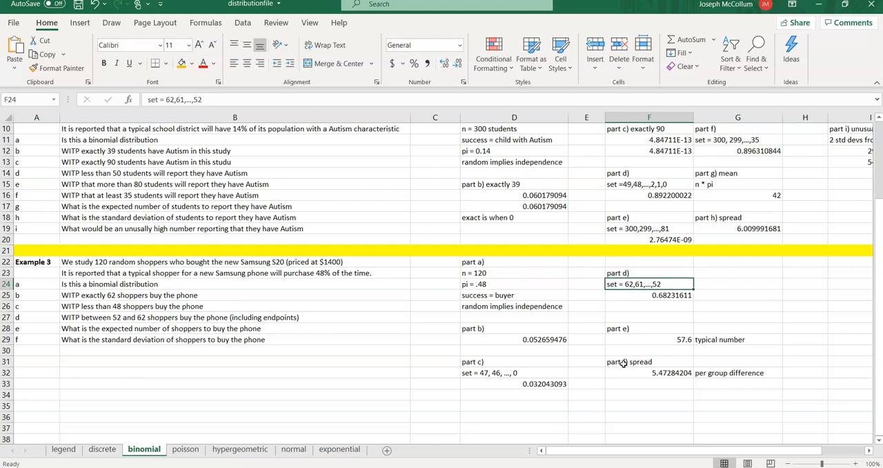
pyautogui.press('Down')
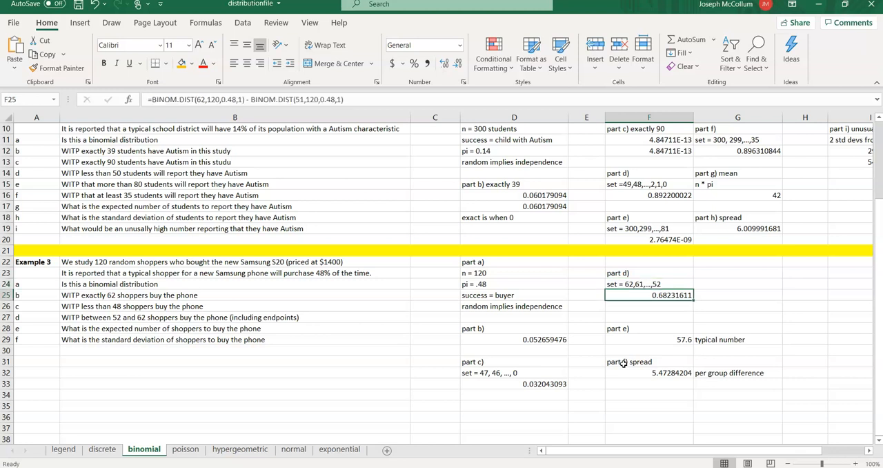
pyautogui.press('Down')
pyautogui.press('Down')
pyautogui.press('Down')
pyautogui.press('Down')
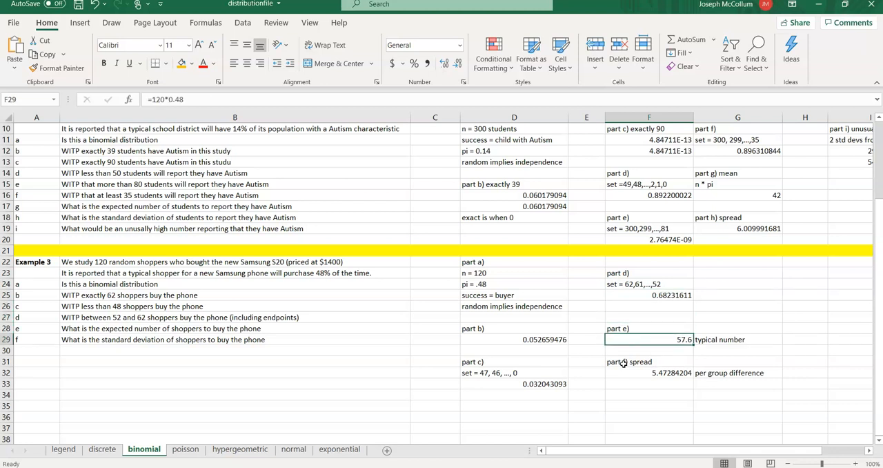
pyautogui.press('Down')
pyautogui.press('Down')
pyautogui.press('Down')
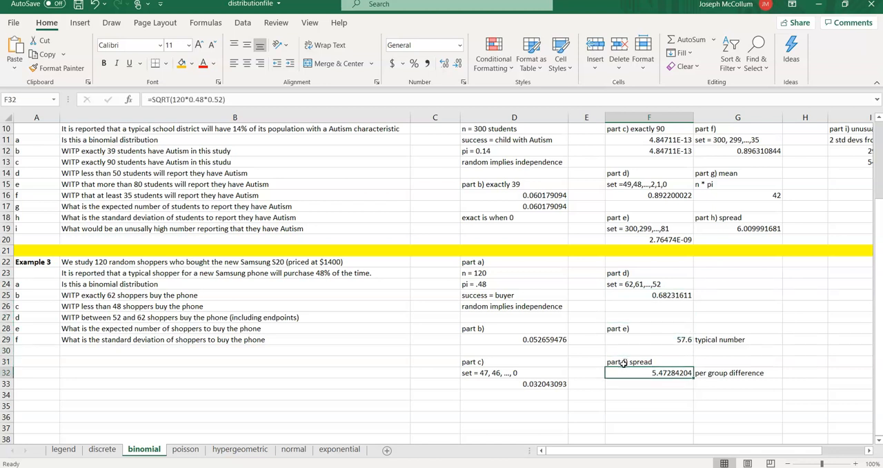
pyautogui.press('Up')
pyautogui.press('Up')
pyautogui.press('Up')
pyautogui.press('Up')
pyautogui.press('Up')
pyautogui.press('Up')
pyautogui.press('Up')
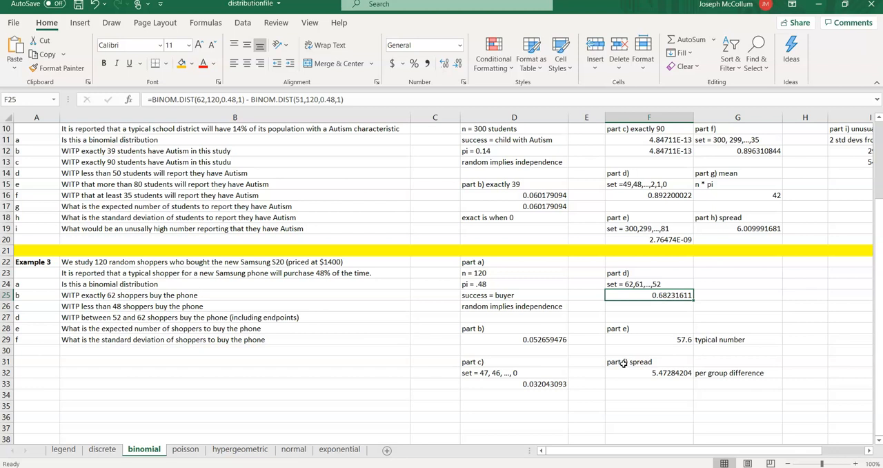
# - Check Example 3's question text in column B and the part c) probability formula in D33
pyautogui.press('Left')
pyautogui.press('Left')
pyautogui.press('Left')
pyautogui.press('Left')
pyautogui.press('Up')
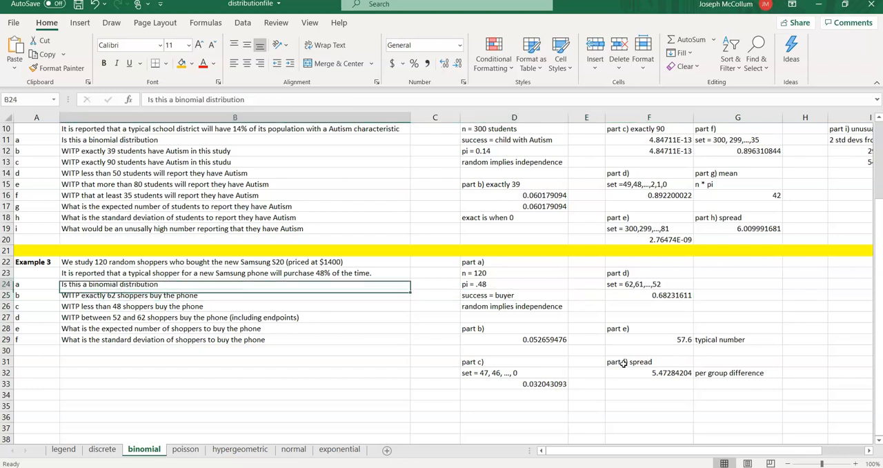
pyautogui.click(628, 370)
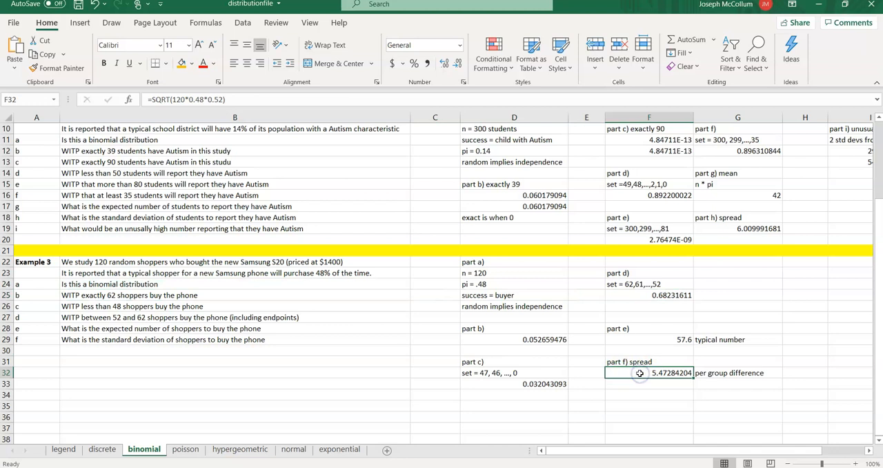
pyautogui.press('Left')
pyautogui.press('Left')
pyautogui.press('Down')
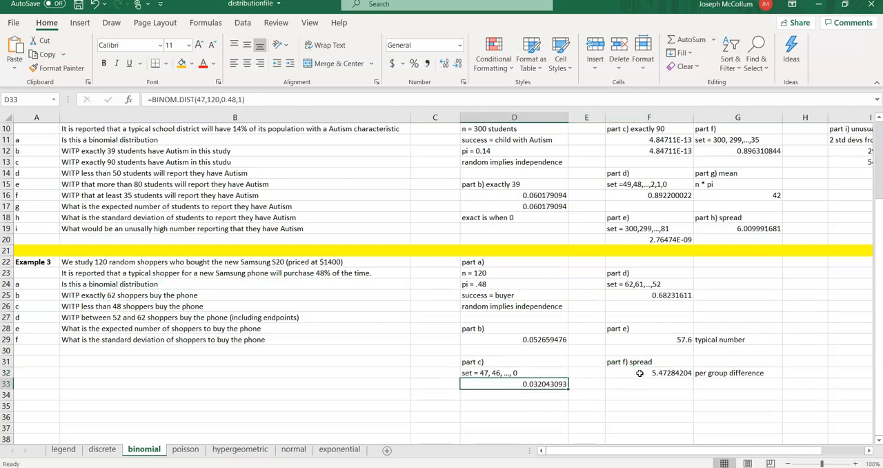
pyautogui.press('Up')
pyautogui.press('Up')
pyautogui.press('Up')
pyautogui.press('Up')
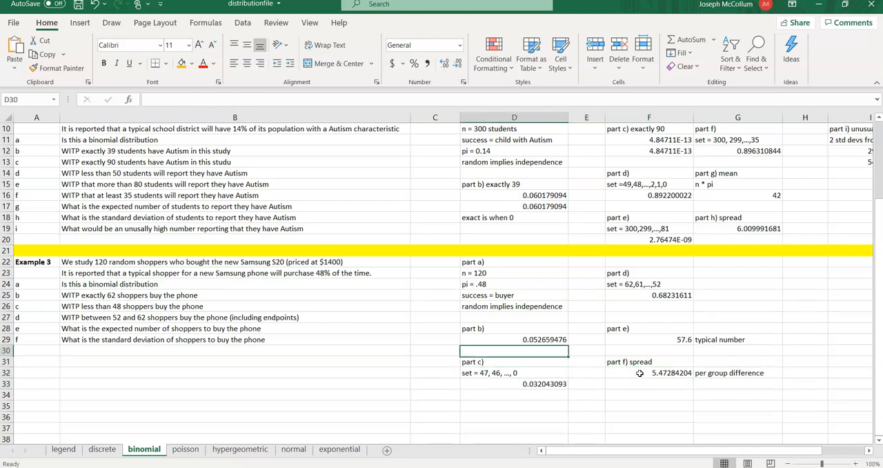
pyautogui.press('Down')
pyautogui.press('Down')
pyautogui.press('Down')
pyautogui.press('Down')
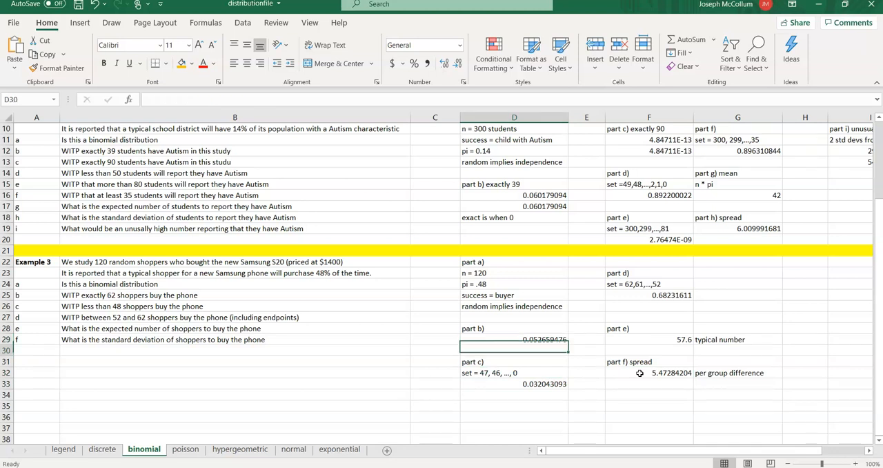
pyautogui.press('Right')
pyautogui.press('Right')
pyautogui.press('Right')
pyautogui.press('Up')
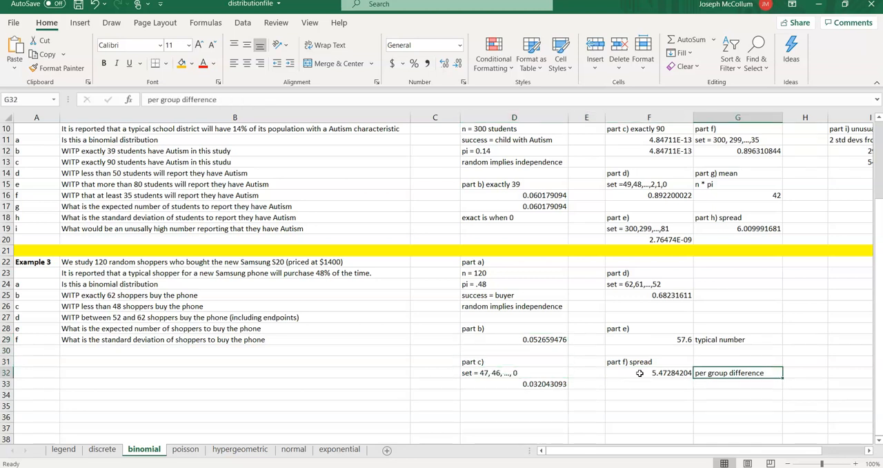
# - Review Example 3's answers for parts d), e) and f) in column F once more
pyautogui.press('Left')
pyautogui.press('Up')
pyautogui.press('Up')
pyautogui.press('Up')
pyautogui.press('Up')
pyautogui.press('Up')
pyautogui.press('Up')
pyautogui.press('Up')
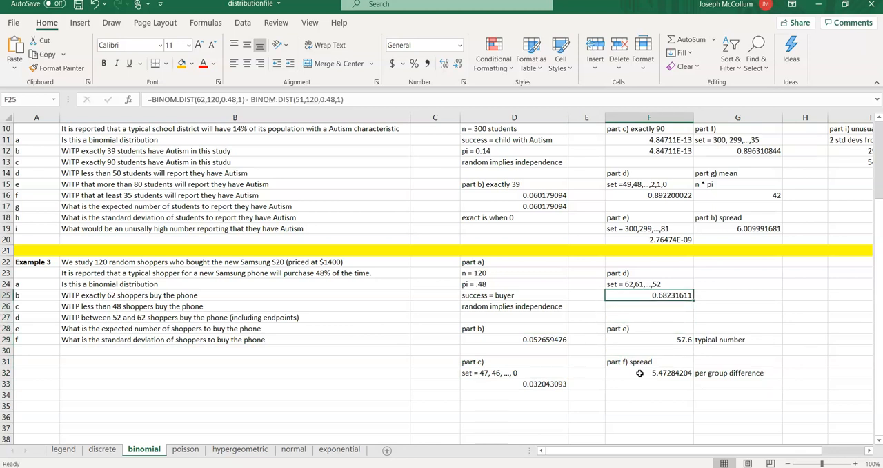
pyautogui.press('Down')
pyautogui.press('Down')
pyautogui.press('Down')
pyautogui.press('Down')
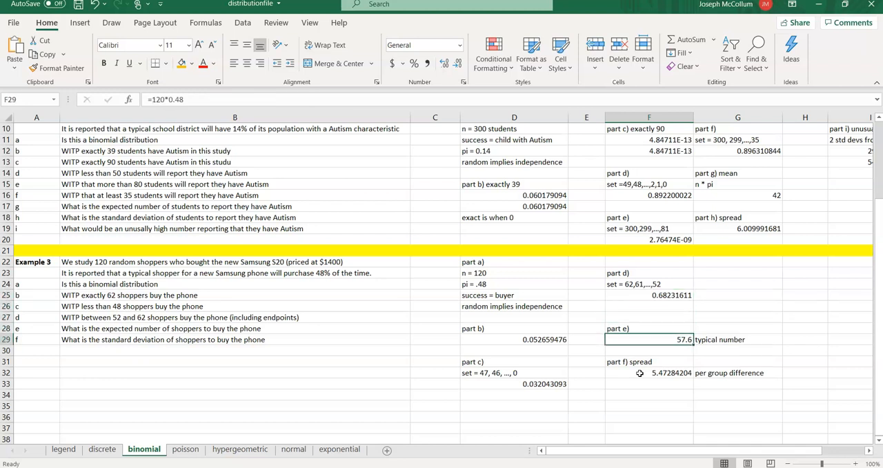
pyautogui.press('Down')
pyautogui.press('Down')
pyautogui.press('Down')
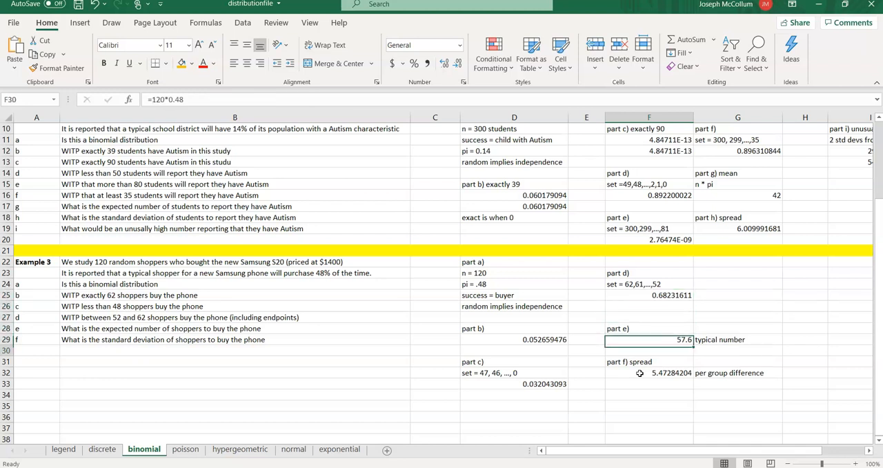